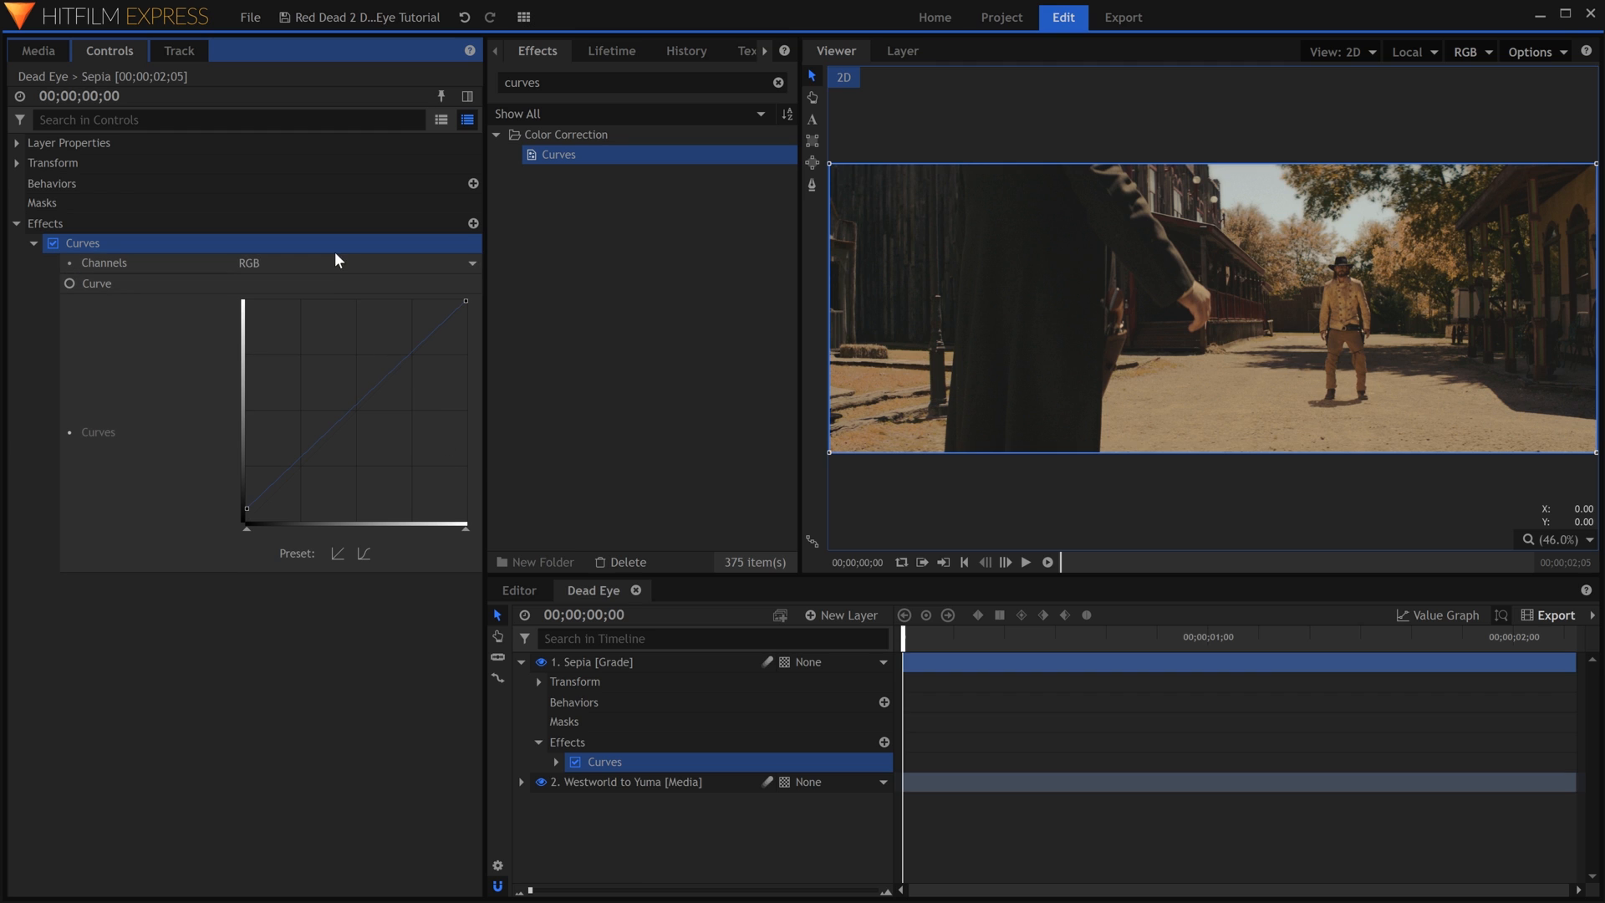
- On the Sepia grade's Curves effect, raise the Red channel's black point slightly and pull its white point inward along the top edge
{"action": "left_click", "coordinate": [336, 255]}
{"action": "left_click", "coordinate": [340, 297]}
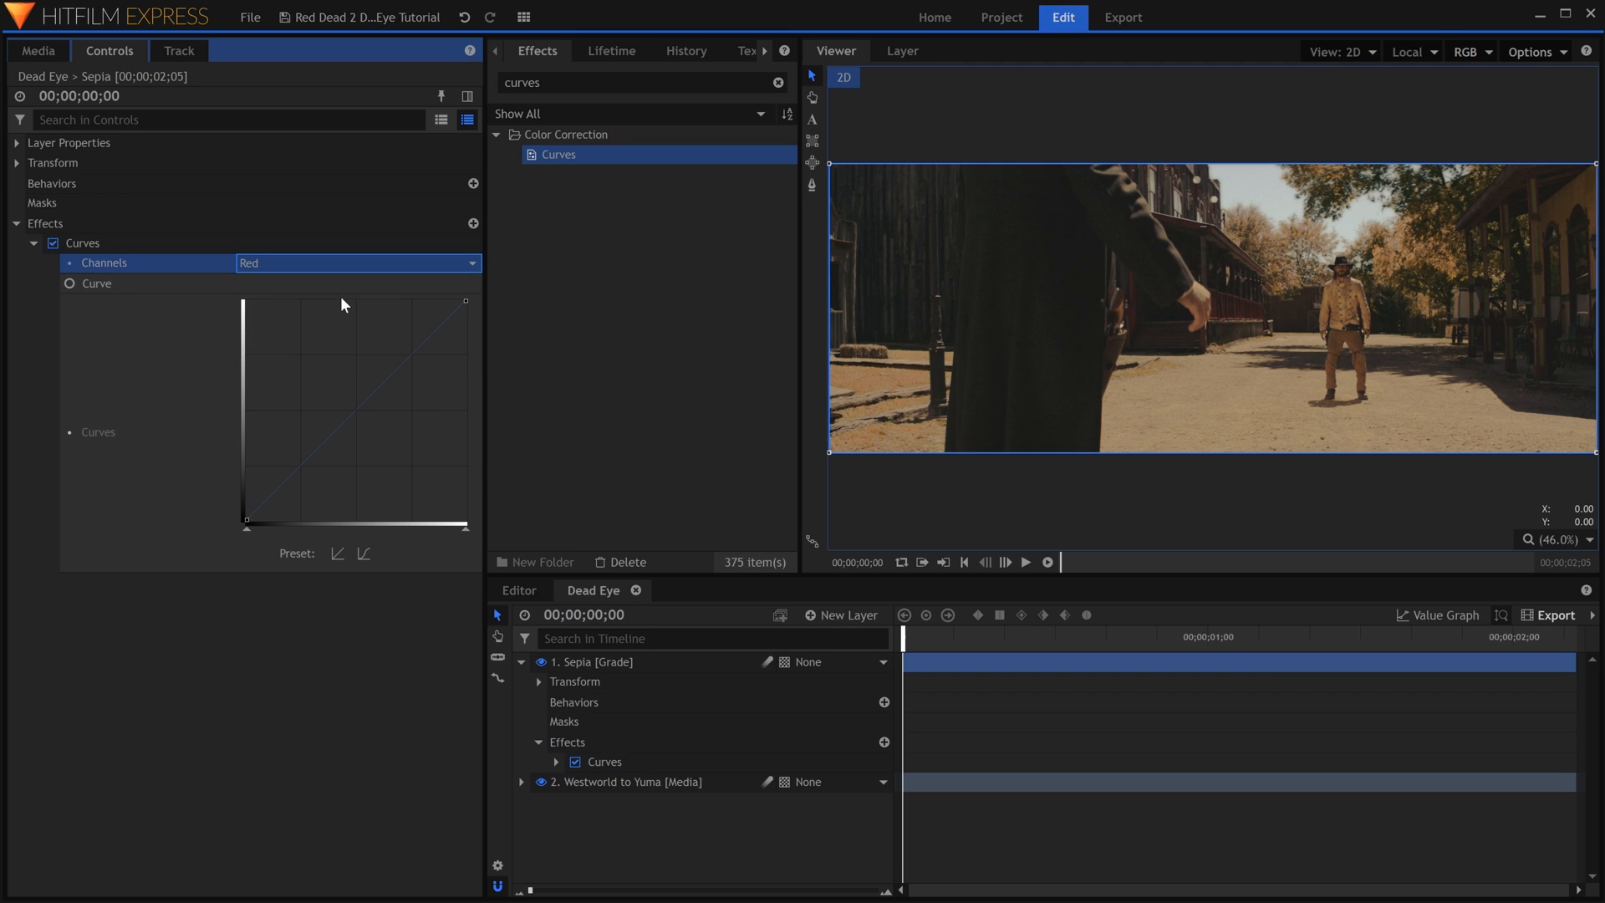
{"action": "left_click", "coordinate": [245, 520]}
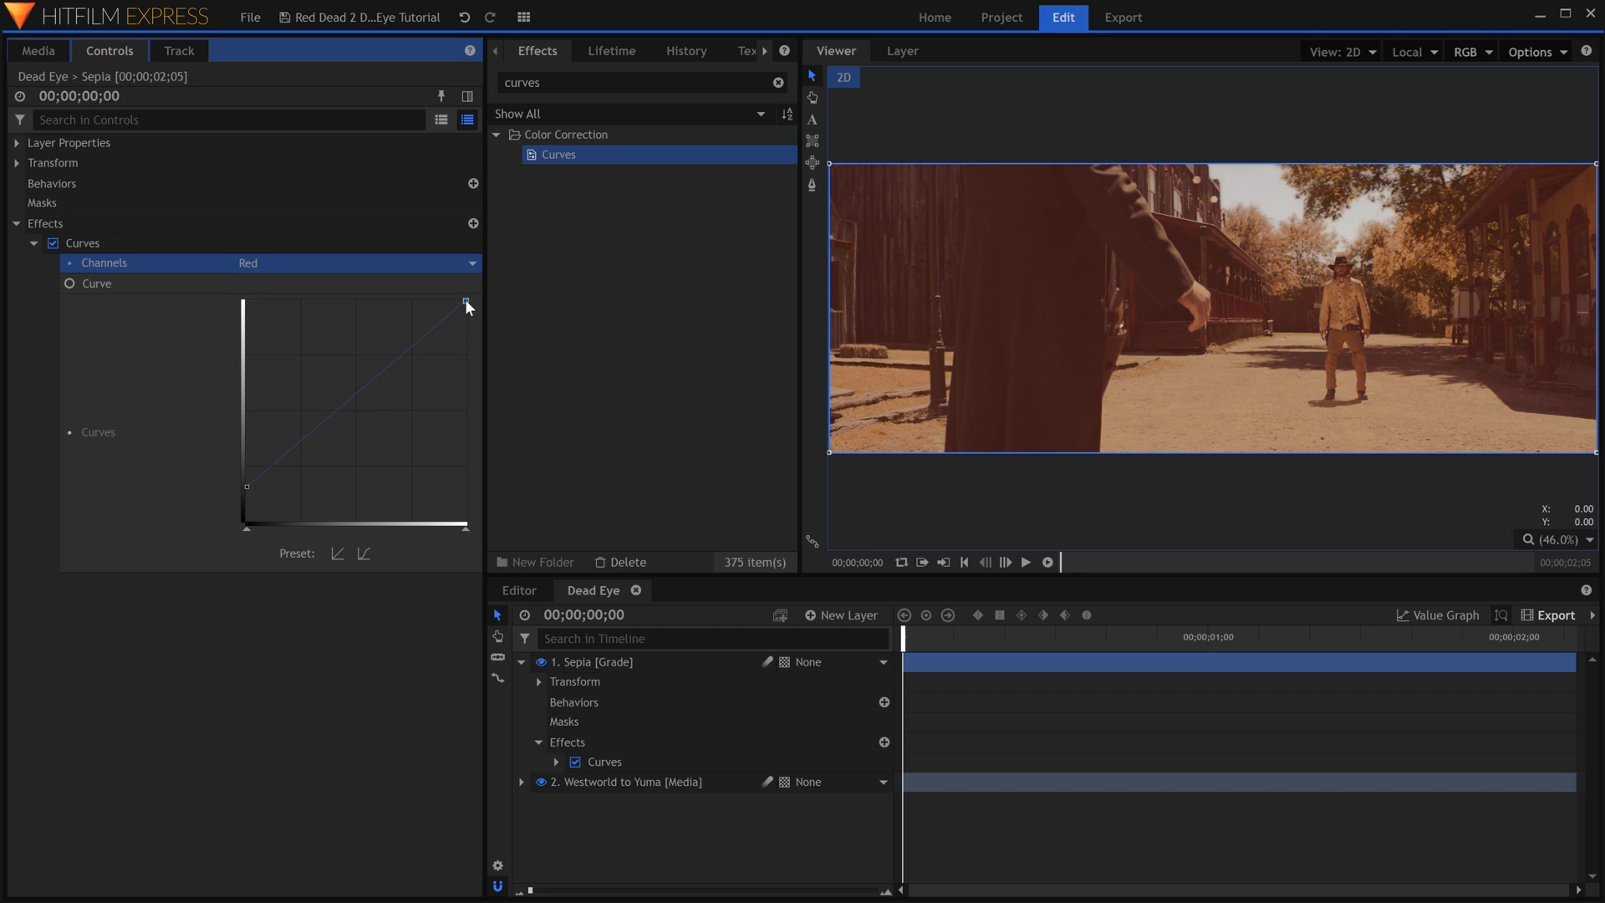
{"action": "left_click_drag", "start_coordinate": [465, 301], "coordinate": [437, 294]}
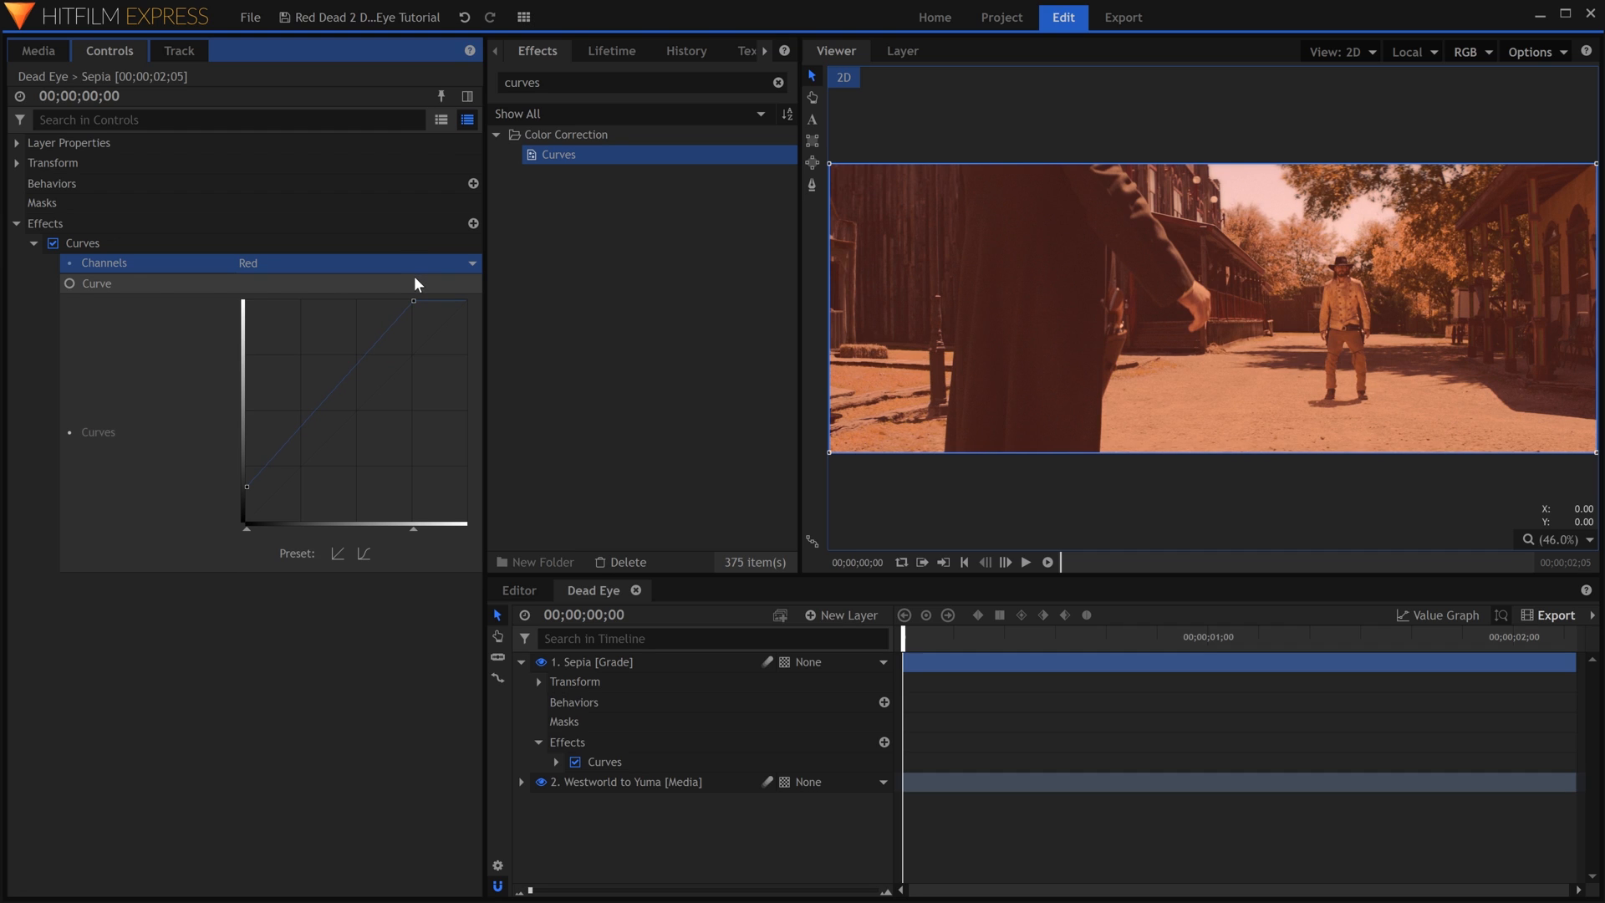
- Switch the Curves effect to the Green channel and pull its white point inward along the top edge
{"action": "left_click", "coordinate": [415, 264]}
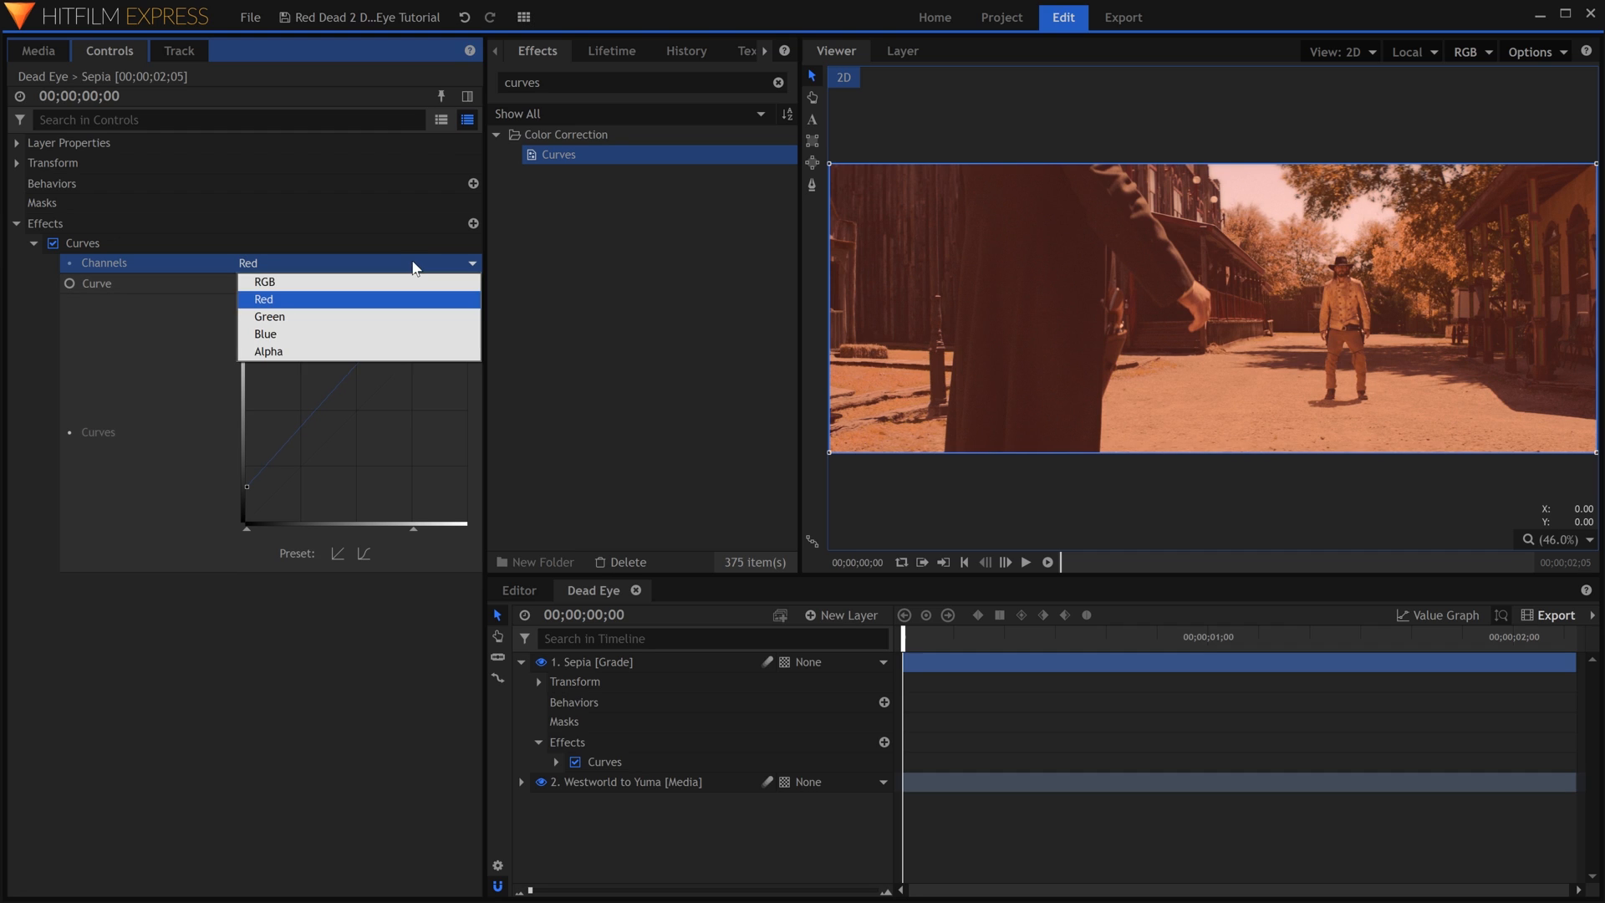
{"action": "left_click", "coordinate": [418, 316]}
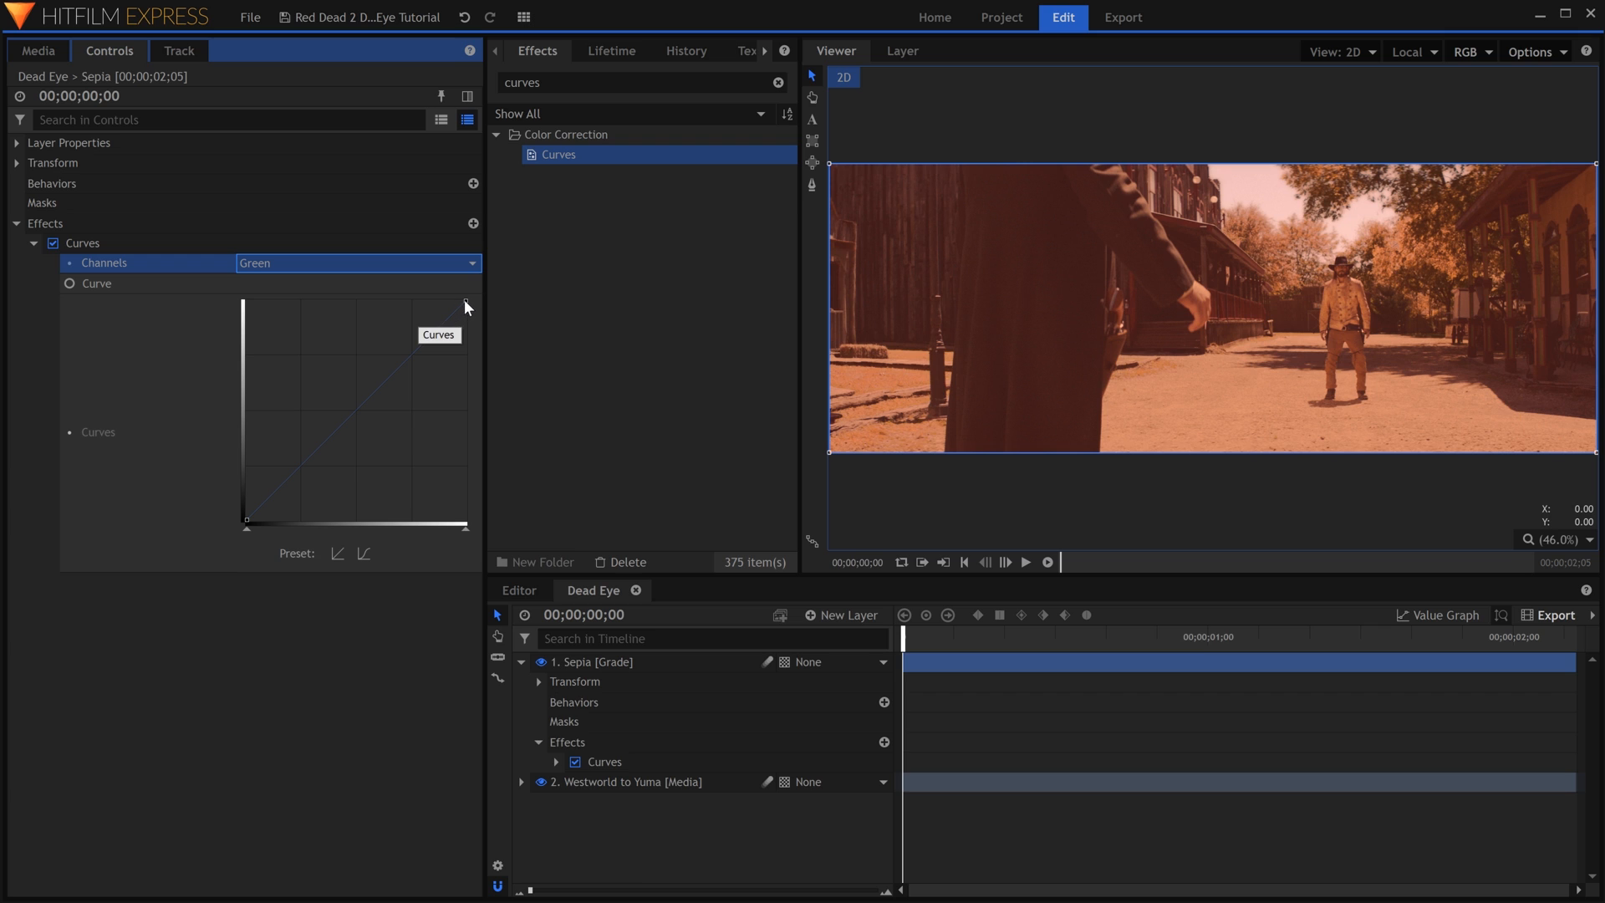
{"action": "mouse_move", "coordinate": [464, 299]}
{"action": "left_mouse_down"}
{"action": "mouse_move", "coordinate": [412, 298]}
{"action": "mouse_move", "coordinate": [433, 293]}
{"action": "left_mouse_up"}
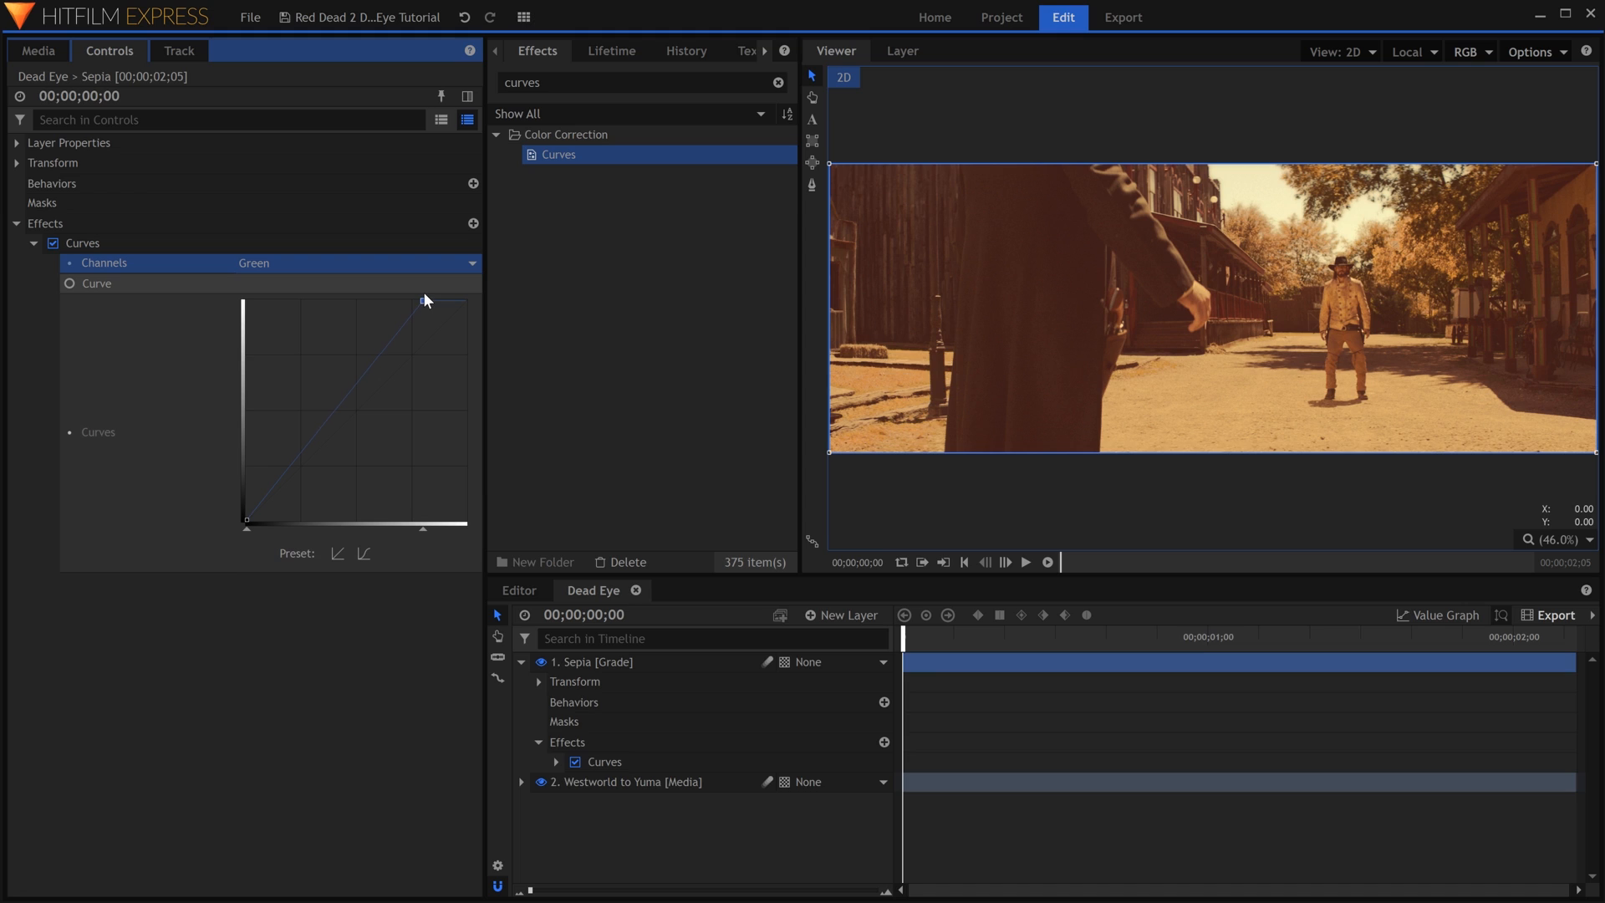
- Switch the Curves effect to the Blue channel, lower its white point and shift its black point inward along the bottom edge
{"action": "left_click", "coordinate": [423, 266]}
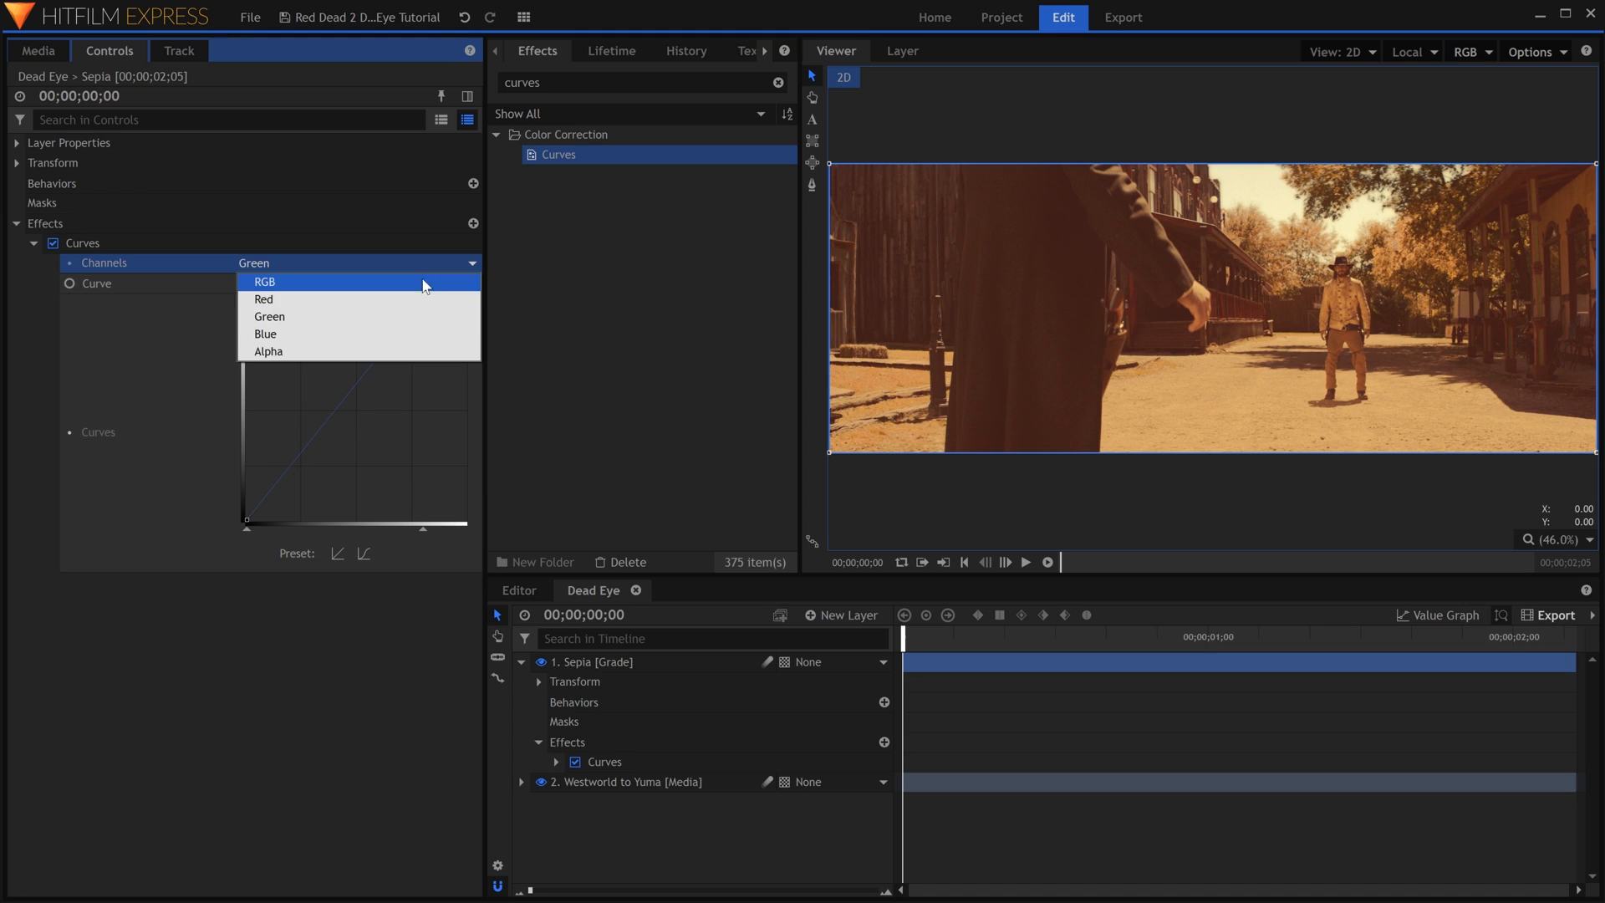
{"action": "left_click", "coordinate": [414, 334]}
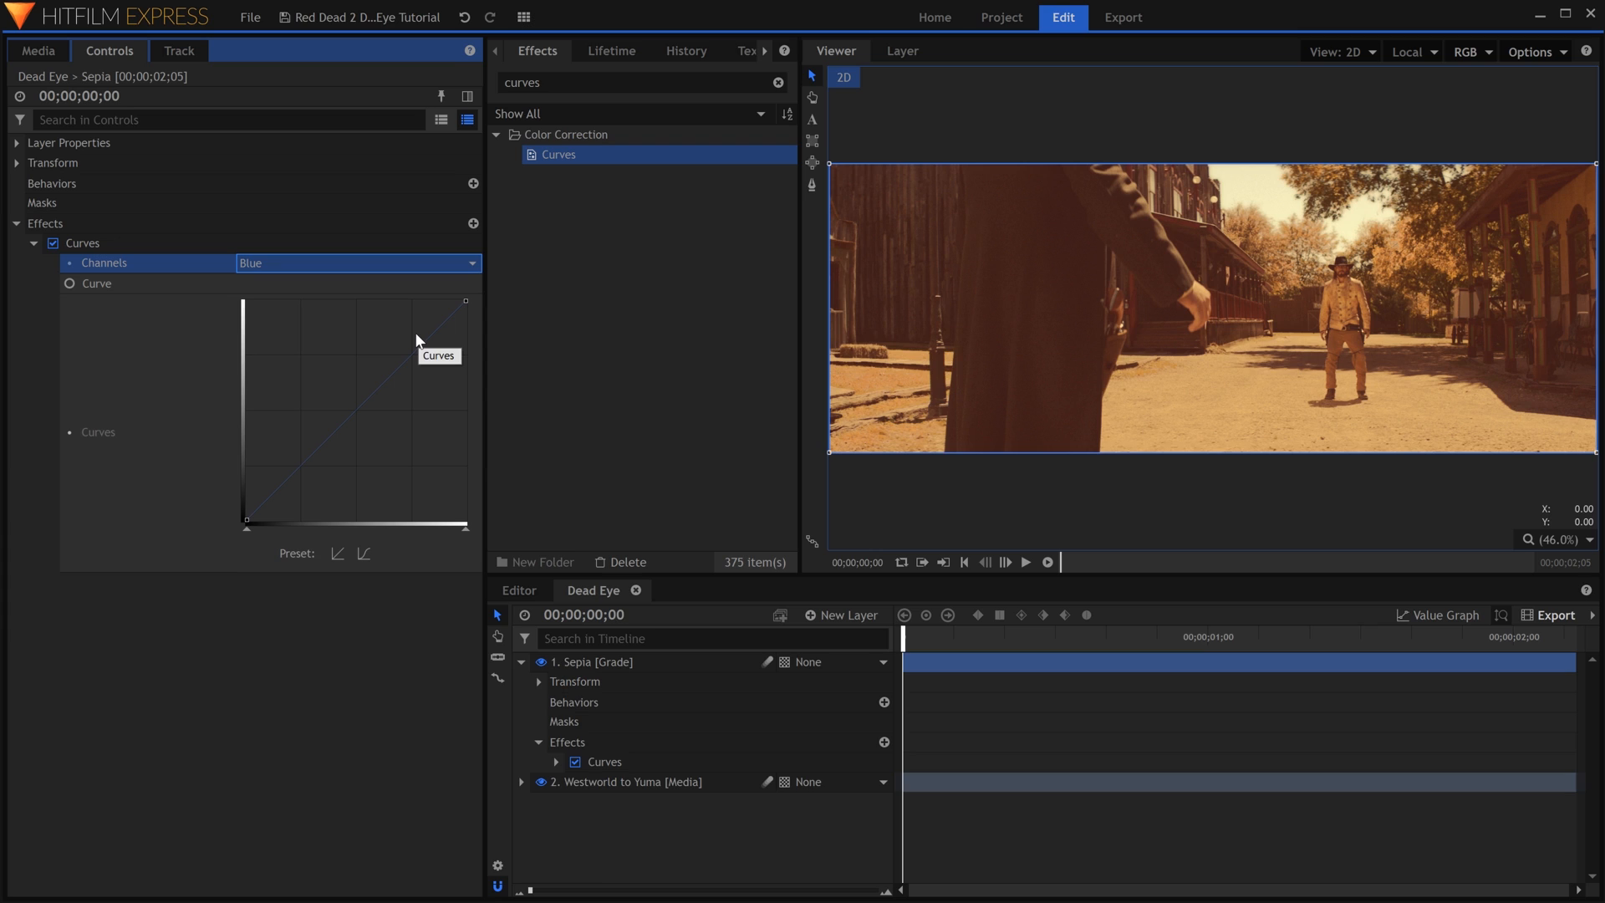
{"action": "left_click", "coordinate": [248, 527]}
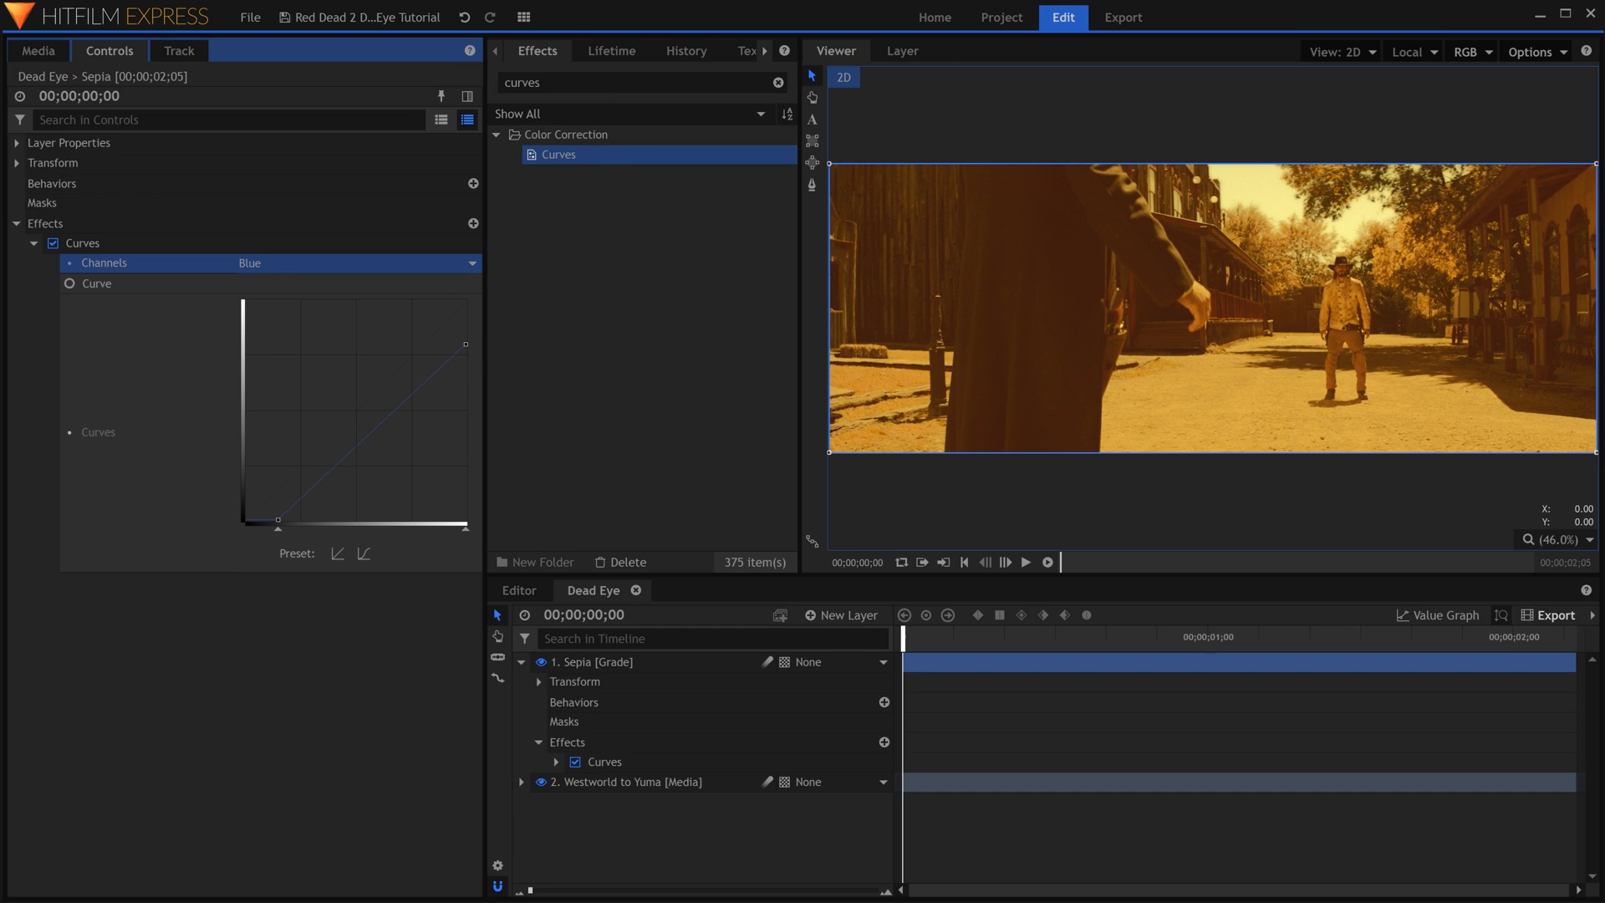
- Find the Hue, Saturation & Lightness effect and add it after Curves on the Sepia grade layer
{"action": "left_click", "coordinate": [602, 82]}
{"action": "key", "text": "ctrl+a"}
{"action": "type", "text": "sat"}
{"action": "left_click_drag", "start_coordinate": [616, 156], "coordinate": [157, 474]}
{"action": "left_click", "coordinate": [33, 244]}
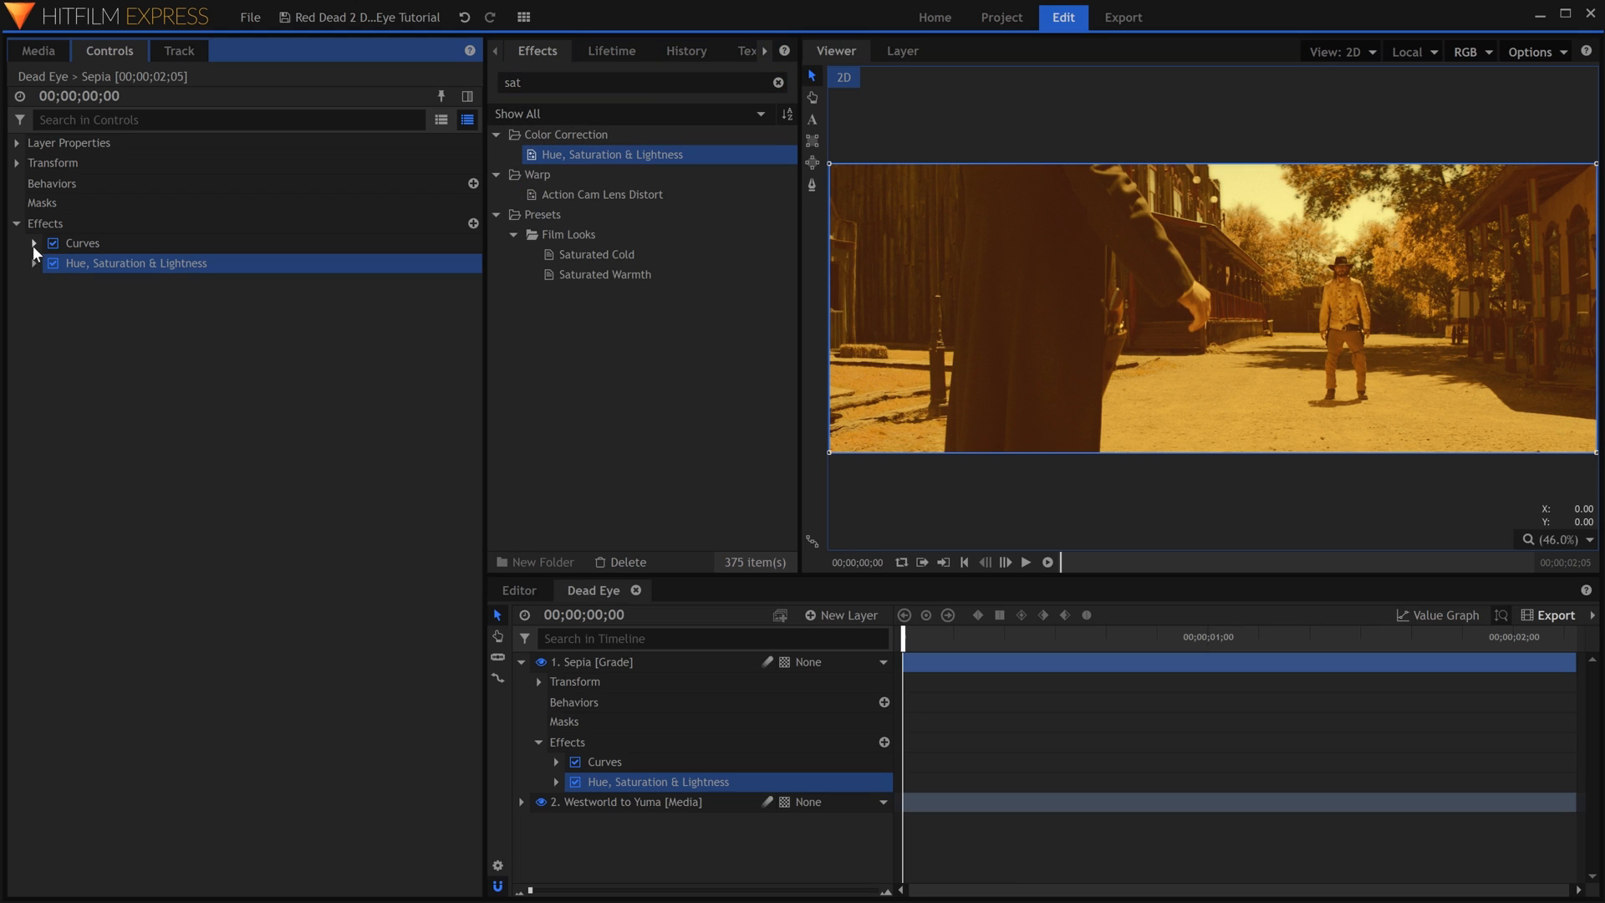
- Set the Master Saturation of the Hue, Saturation & Lightness effect to -25
{"action": "left_click", "coordinate": [33, 263]}
{"action": "left_click", "coordinate": [50, 283]}
{"action": "left_click", "coordinate": [451, 323]}
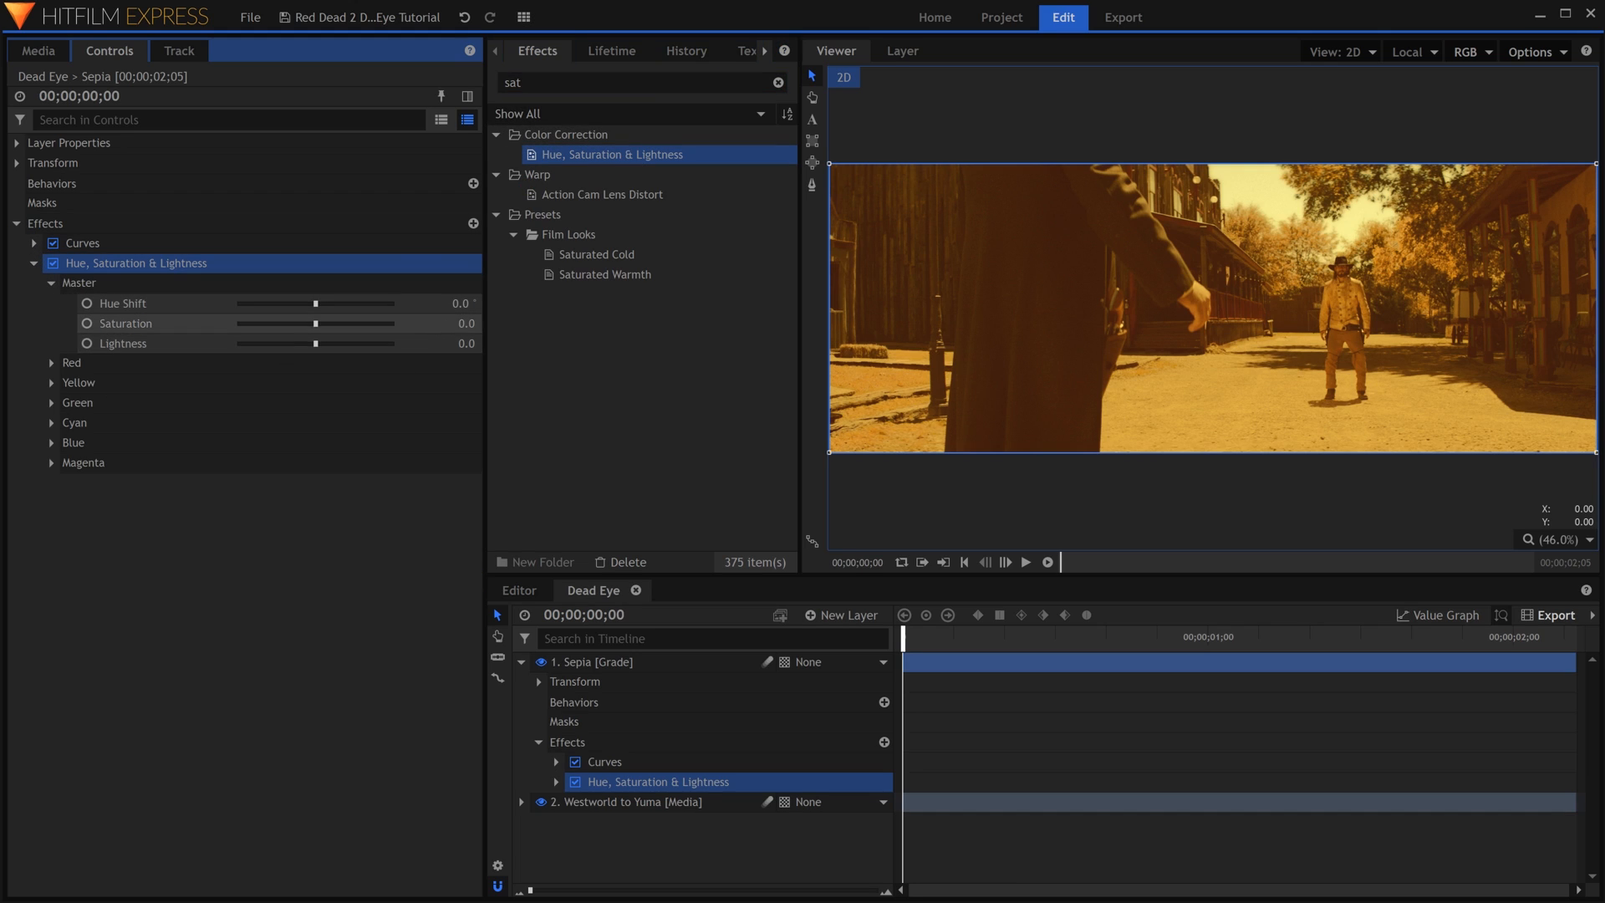
{"action": "type", "text": "-25"}
{"action": "key", "text": "Return"}
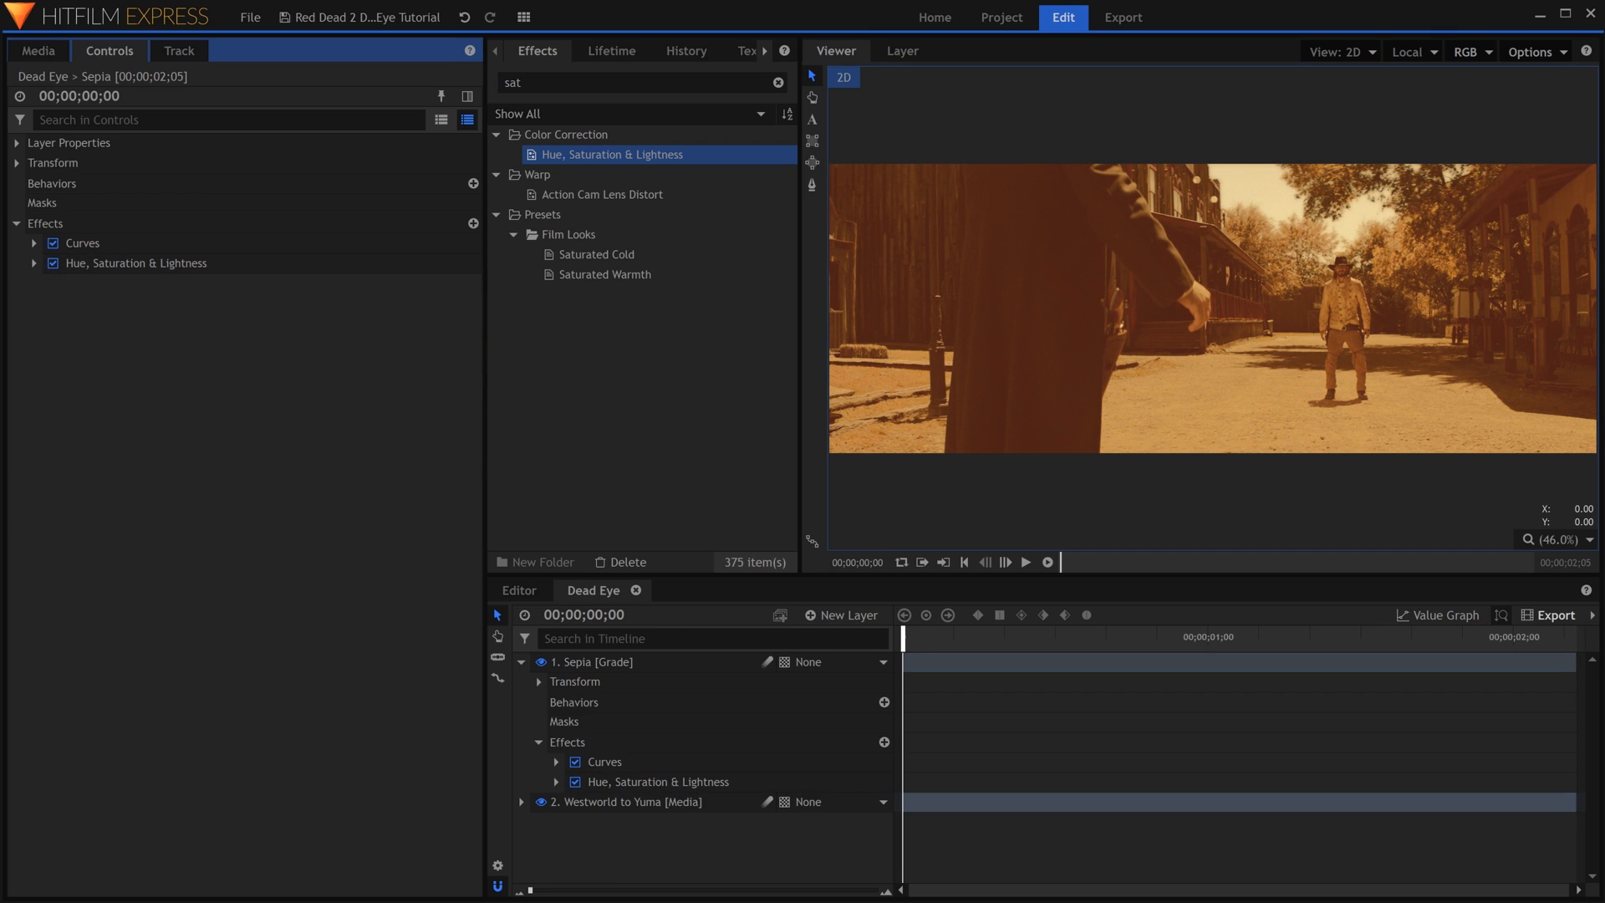
- Enable opacity keyframing on the Sepia grade layer at frame 15 and set the opacity to 0%
{"action": "left_click_drag", "start_coordinate": [902, 639], "coordinate": [1195, 645]}
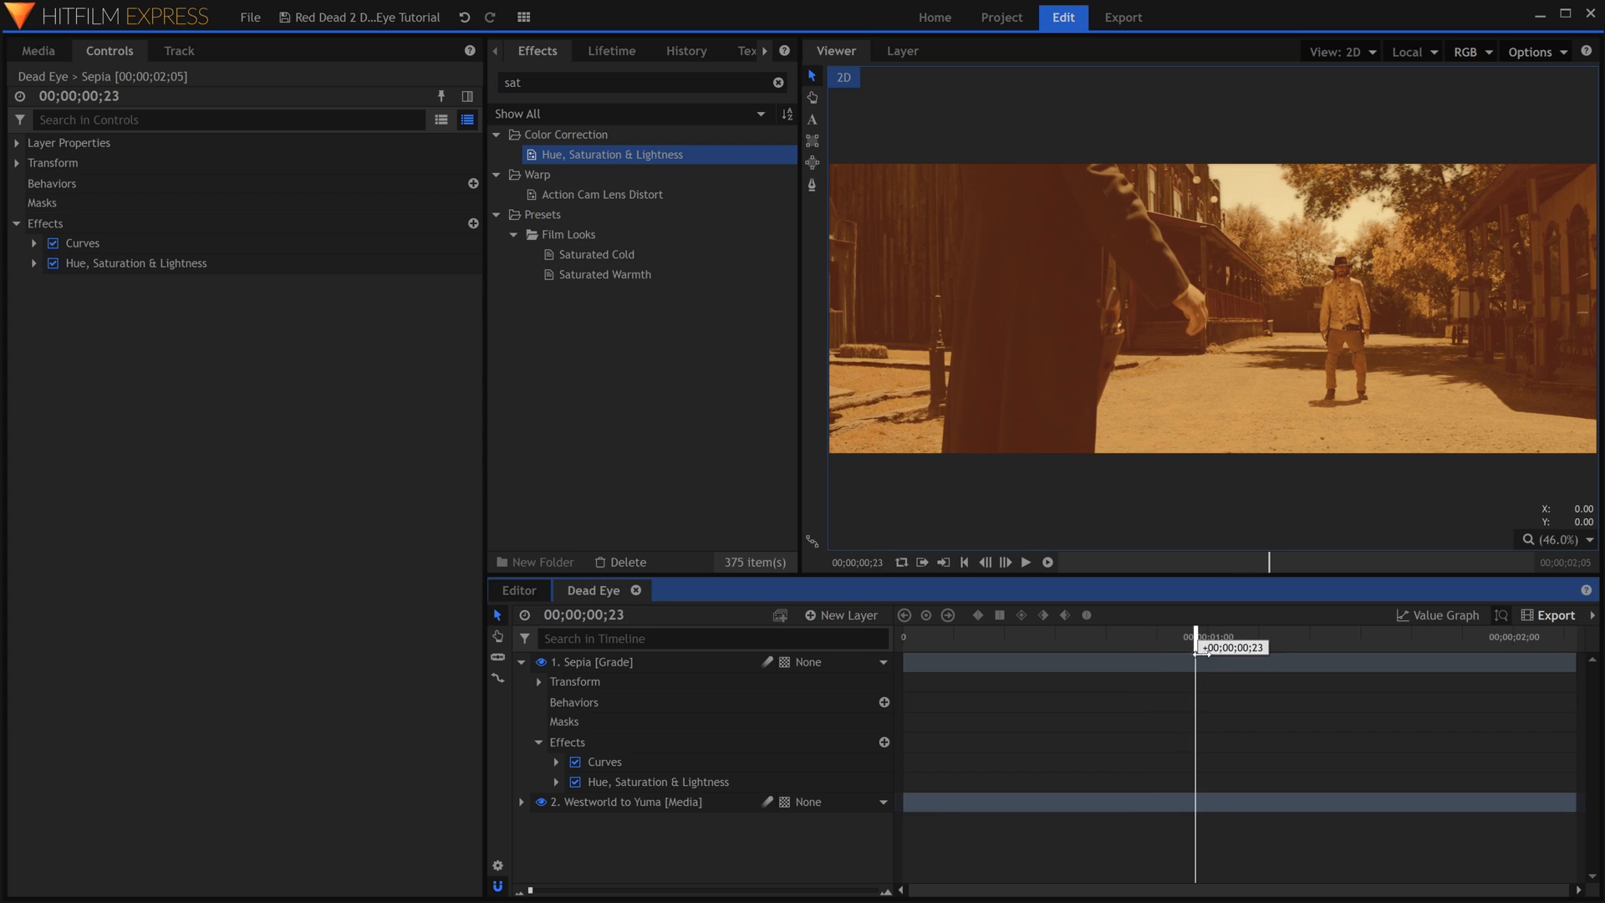
{"action": "mouse_move", "coordinate": [1091, 650]}
{"action": "left_mouse_down"}
{"action": "mouse_move", "coordinate": [1077, 648]}
{"action": "mouse_move", "coordinate": [1093, 647]}
{"action": "left_mouse_up"}
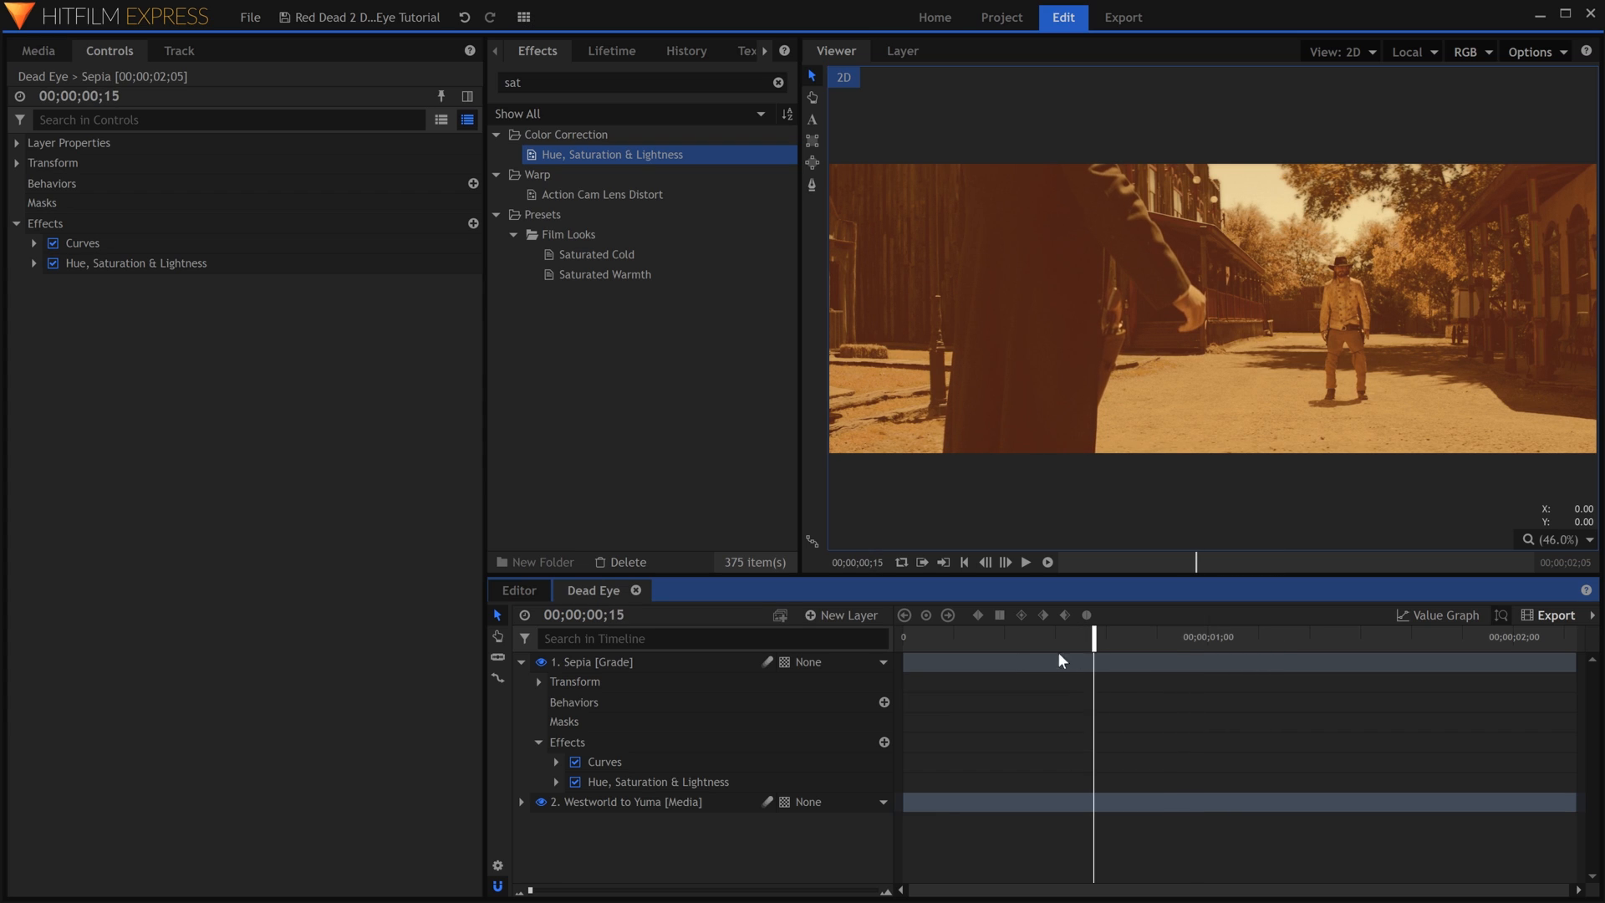
{"action": "left_click", "coordinate": [688, 664]}
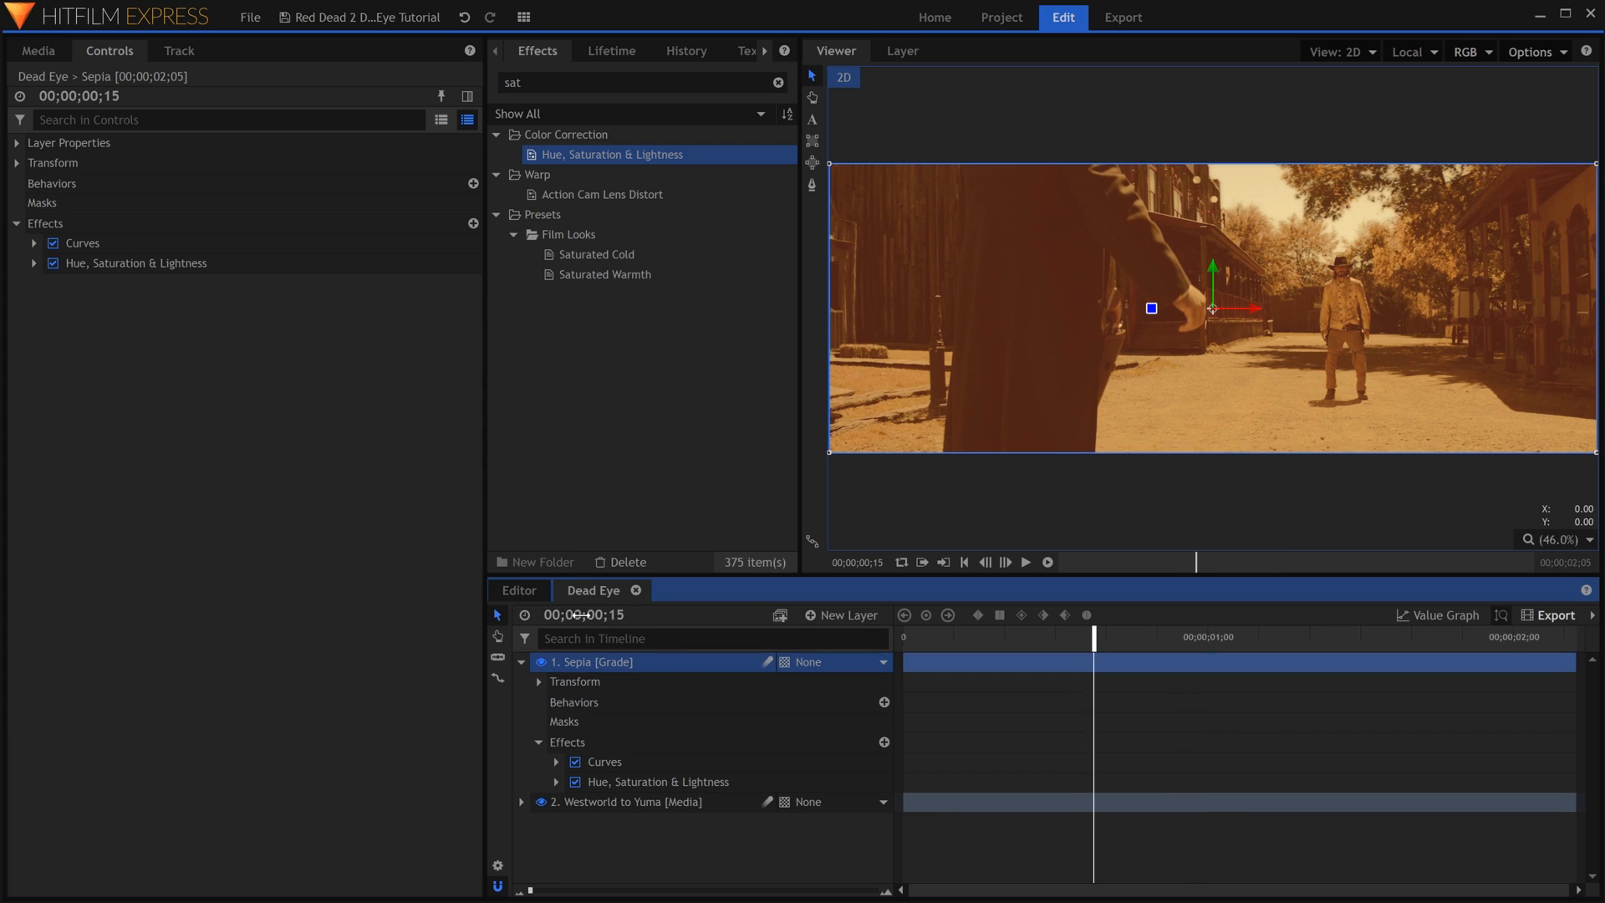
{"action": "left_click", "coordinate": [20, 167]}
{"action": "left_click", "coordinate": [72, 183]}
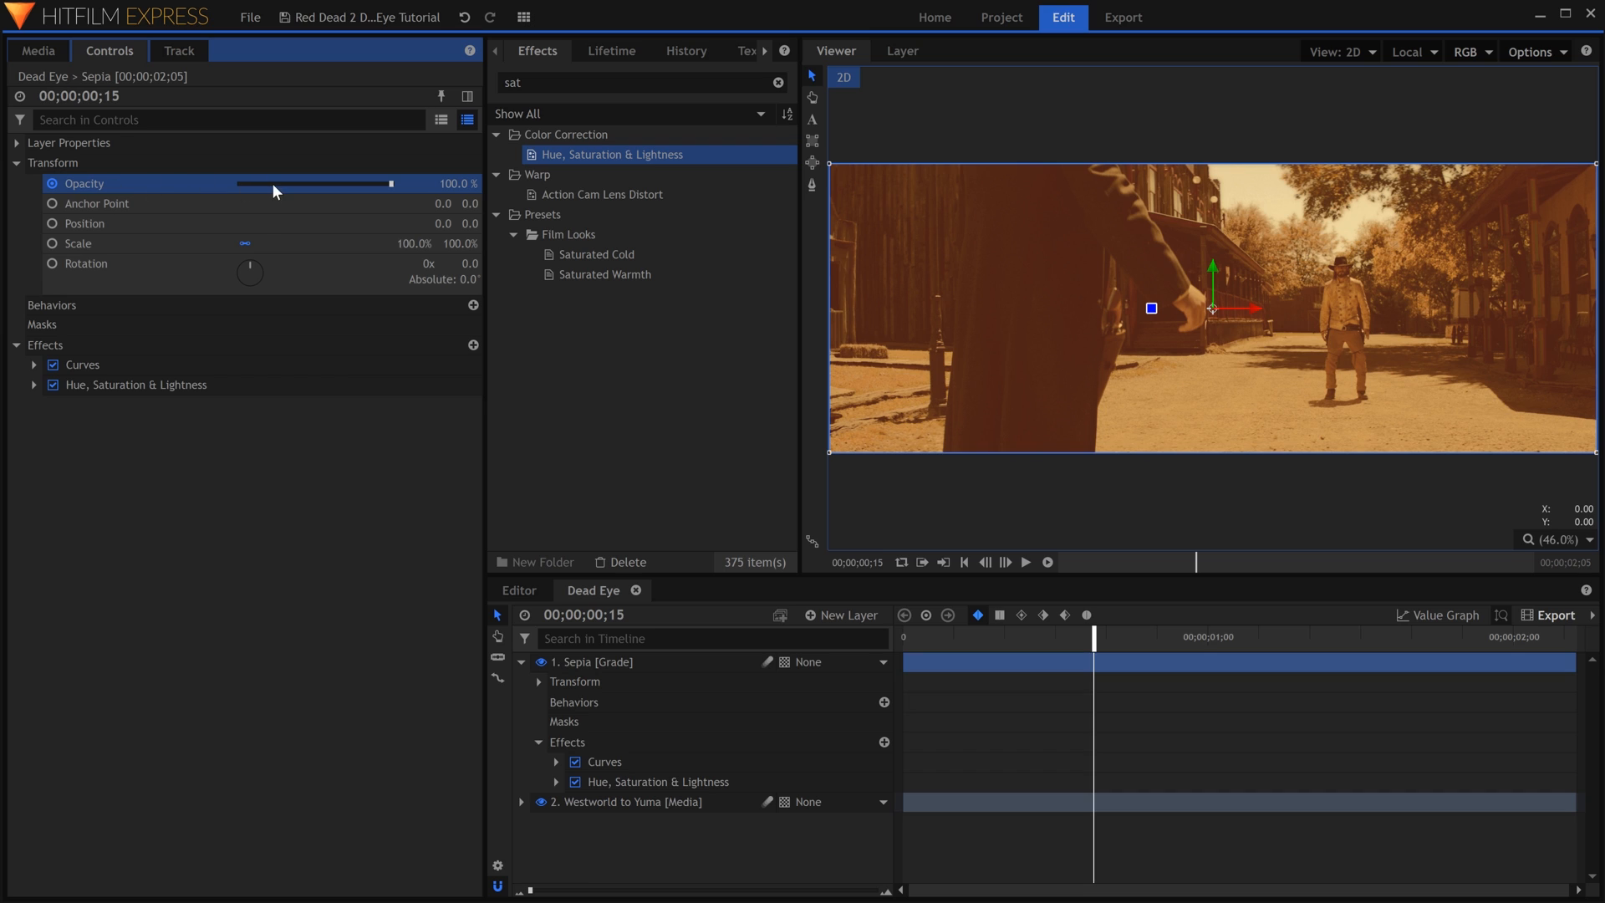
{"action": "left_click_drag", "start_coordinate": [272, 183], "coordinate": [233, 182]}
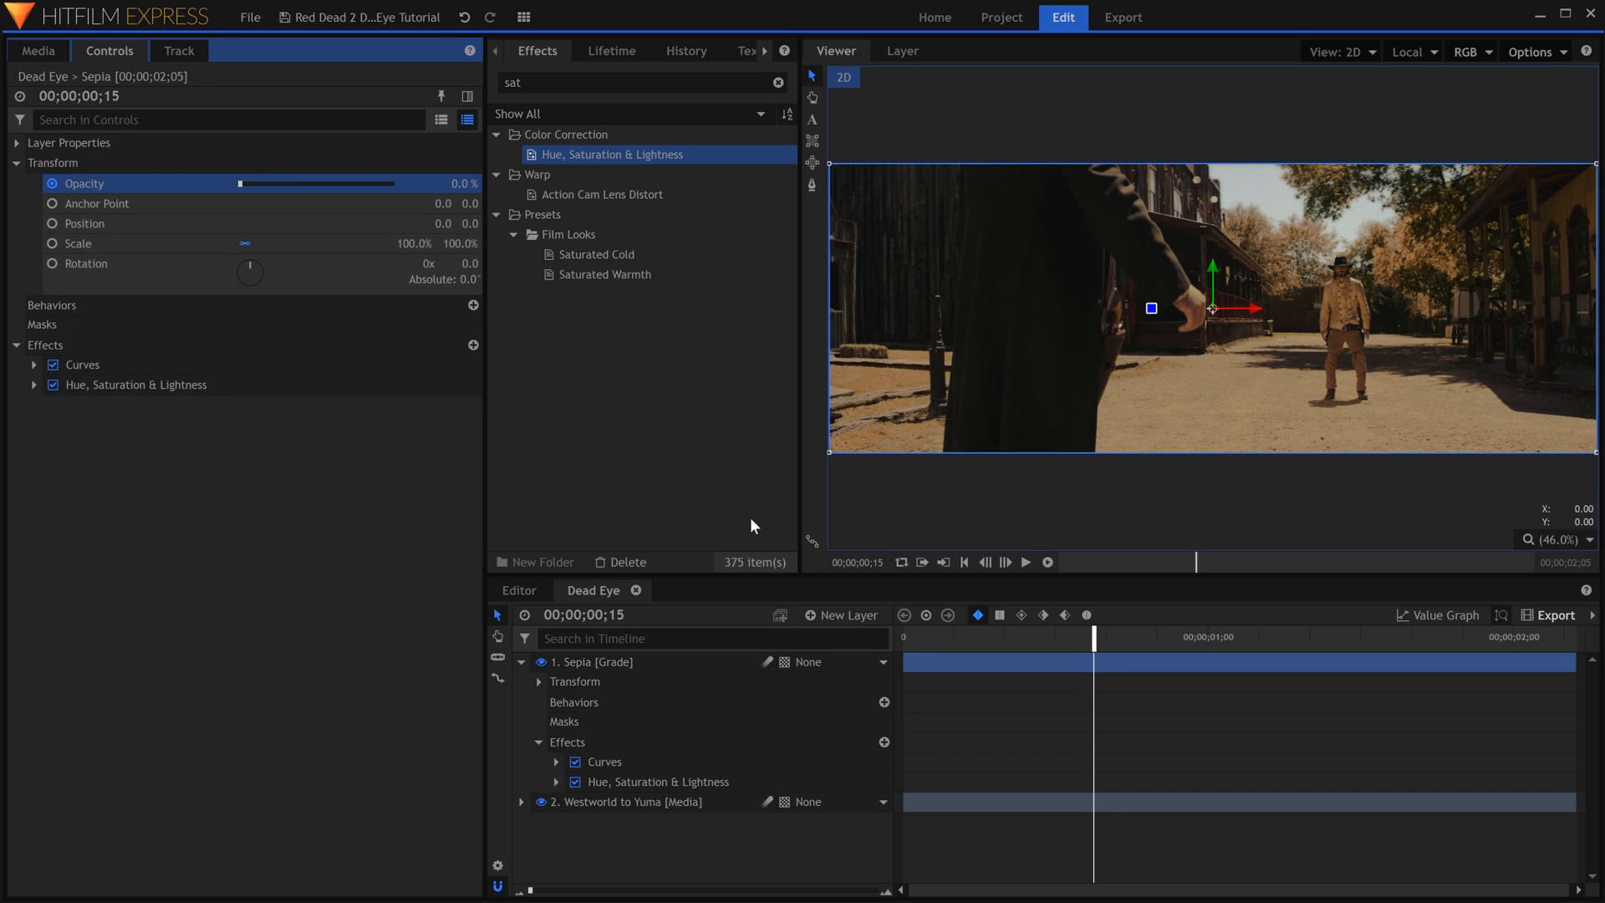
- Keyframe the Sepia grade layer's opacity to 100% at the one-second mark and play back the fade-in
{"action": "left_click_drag", "start_coordinate": [1096, 636], "coordinate": [1209, 639]}
{"action": "left_click_drag", "start_coordinate": [333, 183], "coordinate": [455, 194]}
{"action": "left_click", "coordinate": [904, 616]}
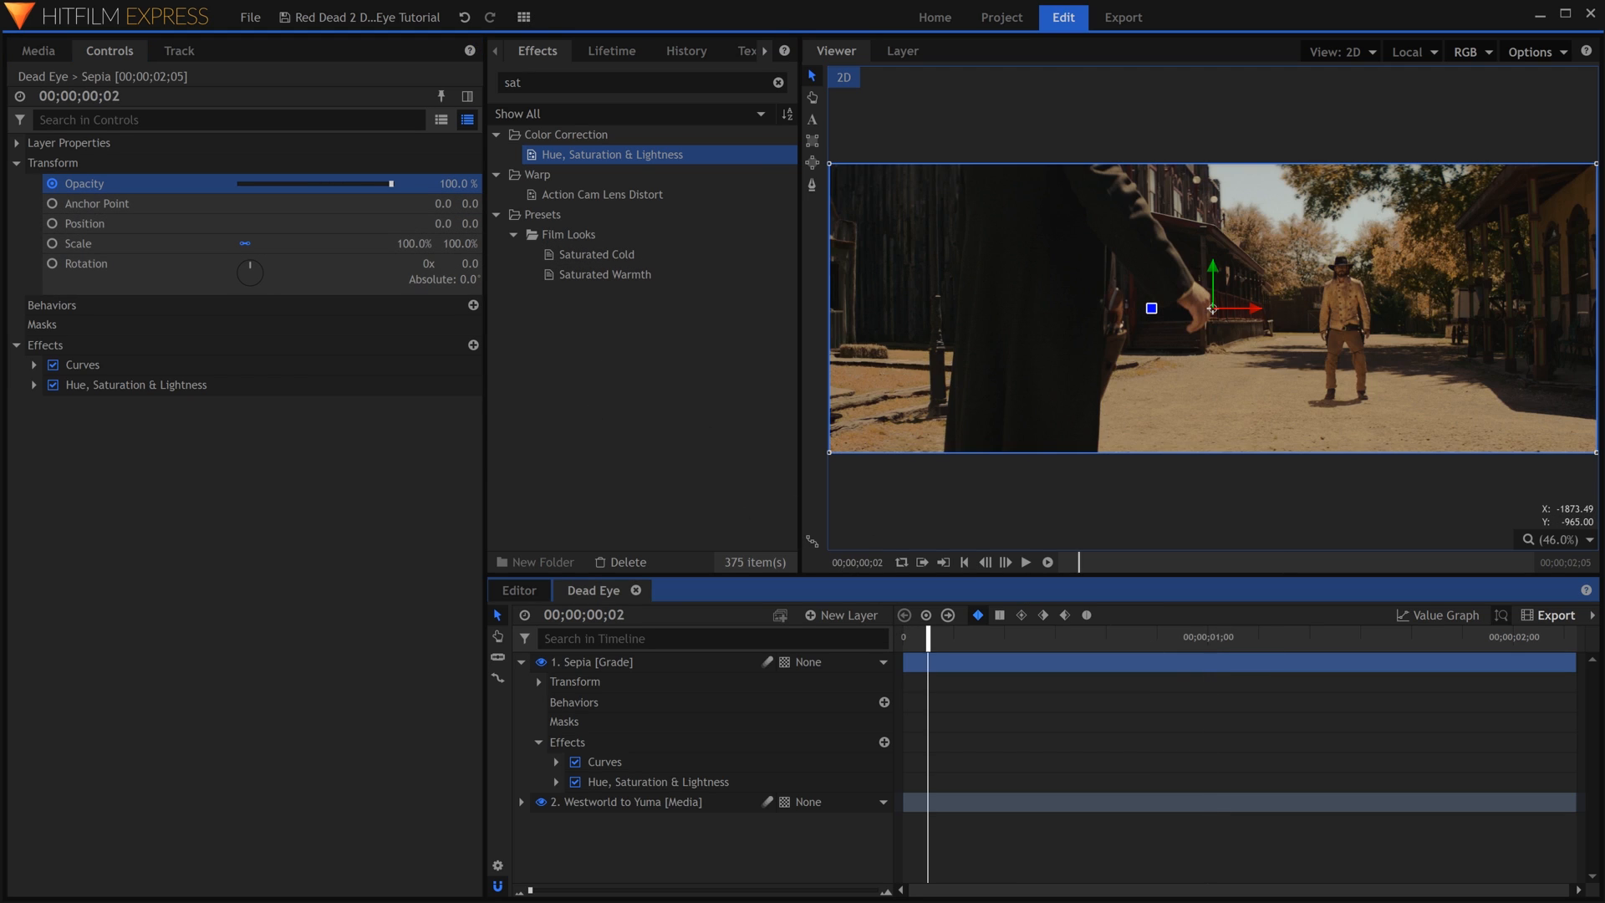
{"action": "left_click", "coordinate": [377, 655]}
{"action": "key", "text": "space"}
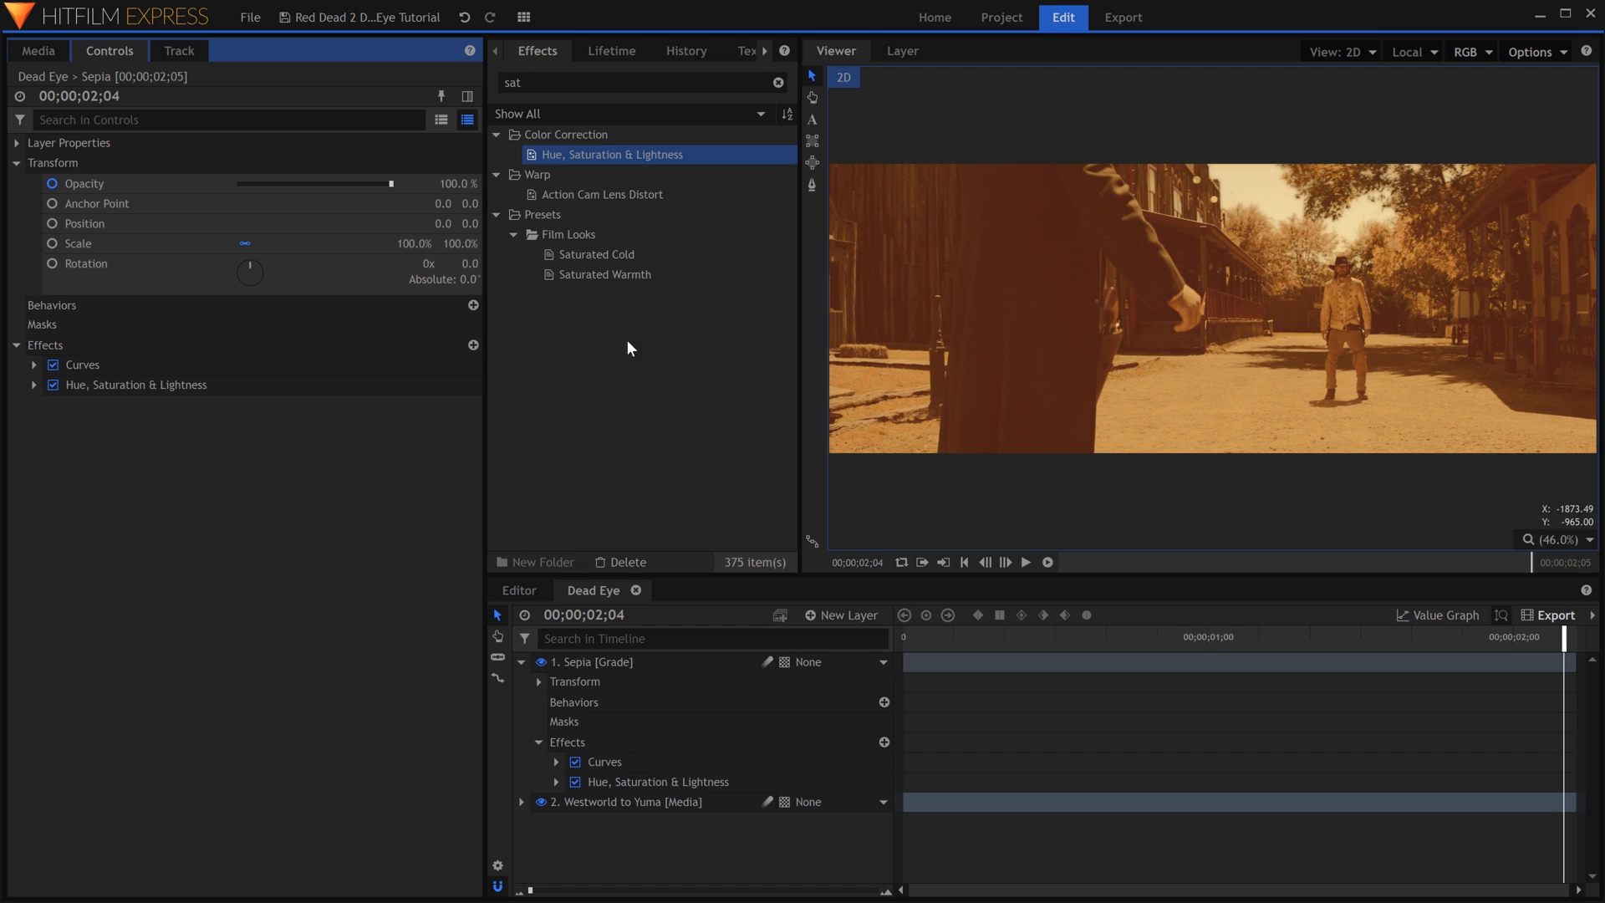
- Search the effects for "diffuse" and add the Diffuse blur to the Sepia grade layer's effects
{"action": "double_click", "coordinate": [514, 82]}
{"action": "type", "text": "diff"}
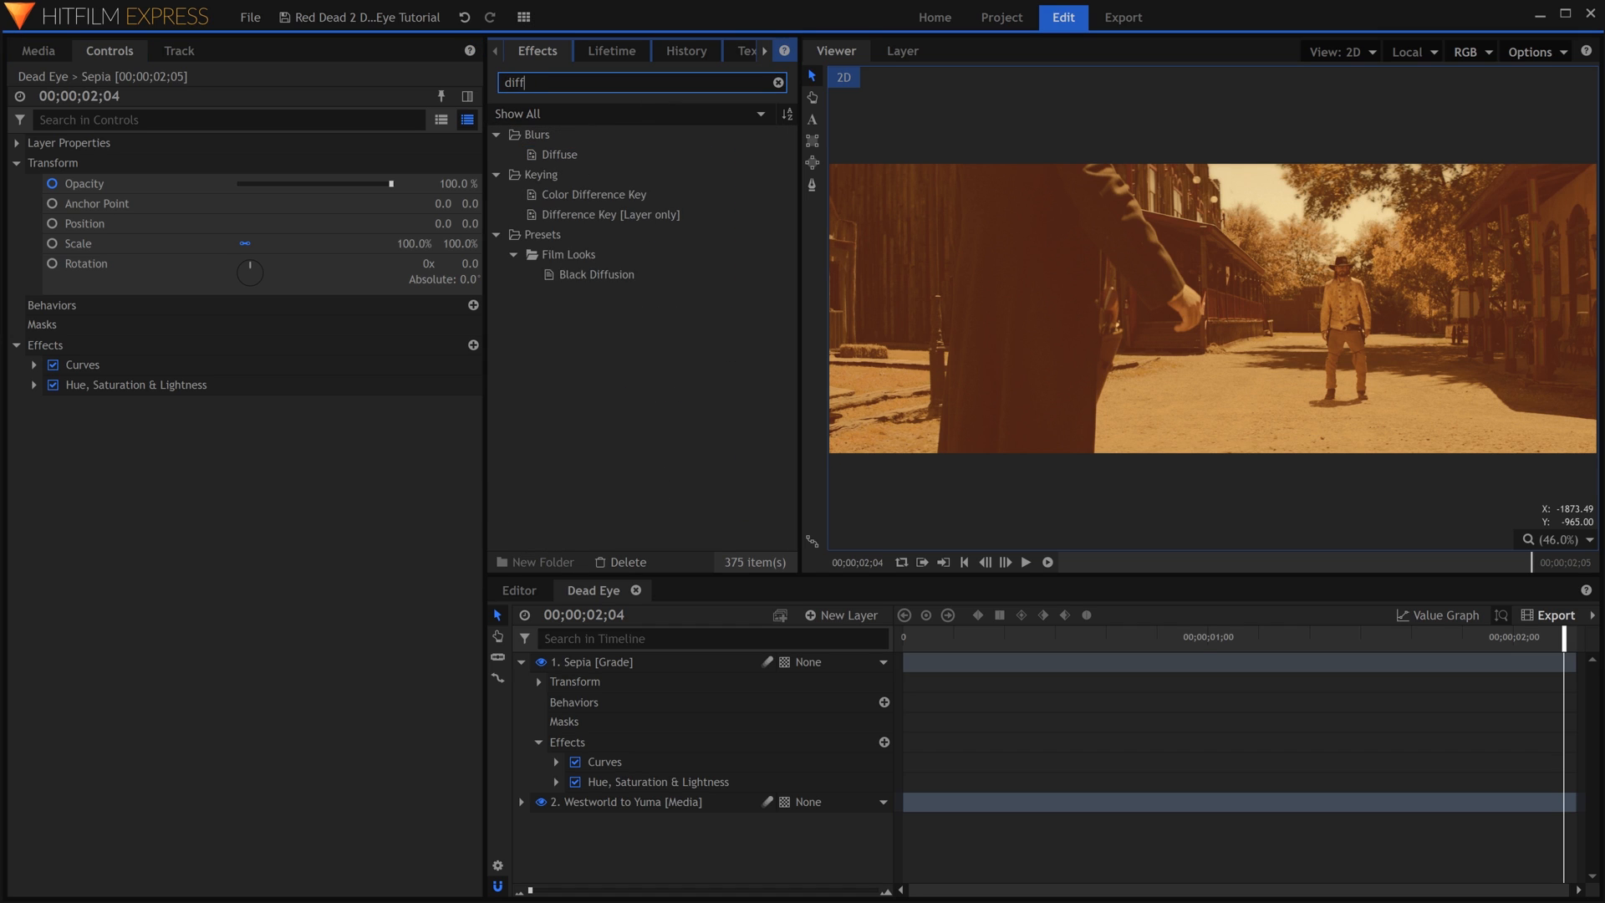
{"action": "type", "text": "use"}
{"action": "left_click", "coordinate": [598, 158]}
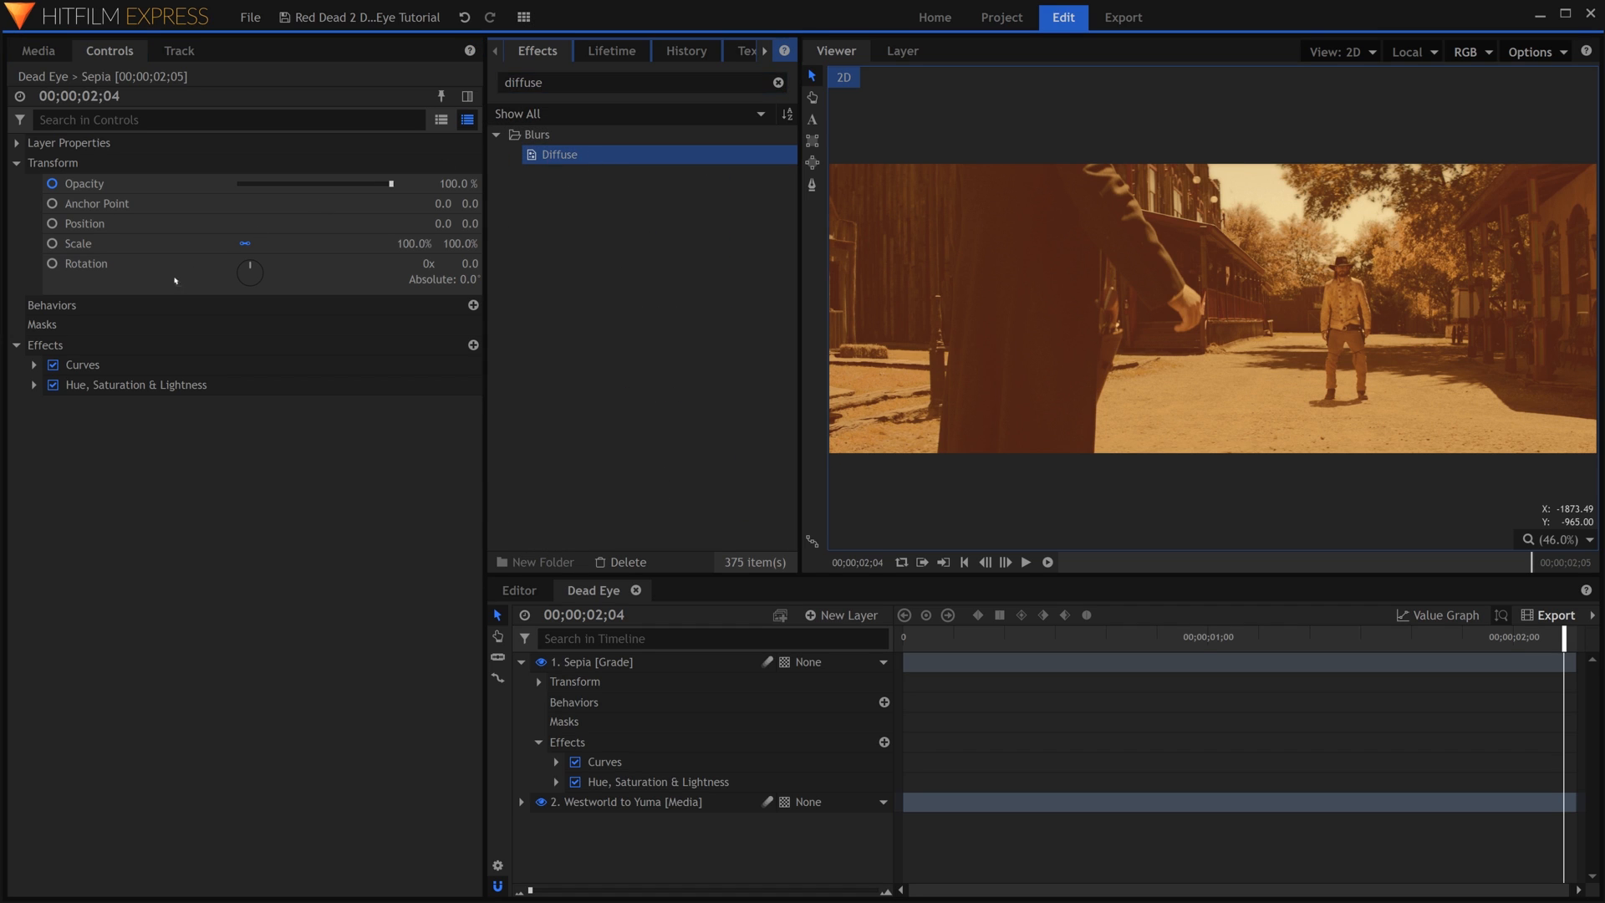
{"action": "left_click_drag", "start_coordinate": [175, 280], "coordinate": [80, 393]}
{"action": "left_click", "coordinate": [15, 163]}
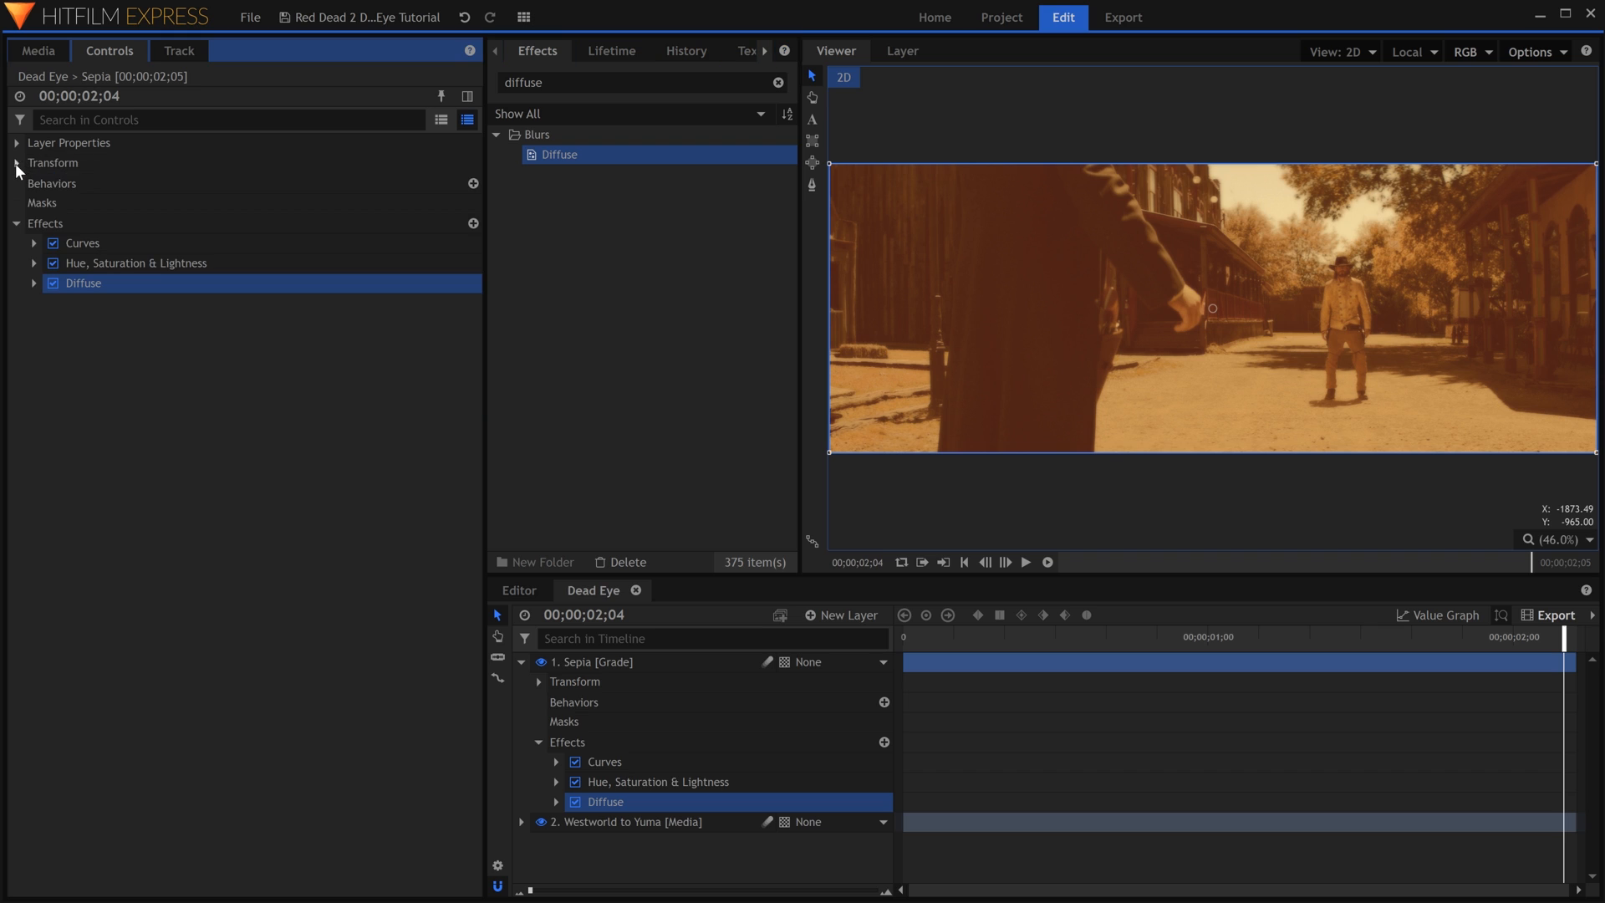
- Set the Diffuse effect's Radius to about 56.8 and its Opacity to about 0.26
{"action": "left_click", "coordinate": [37, 287]}
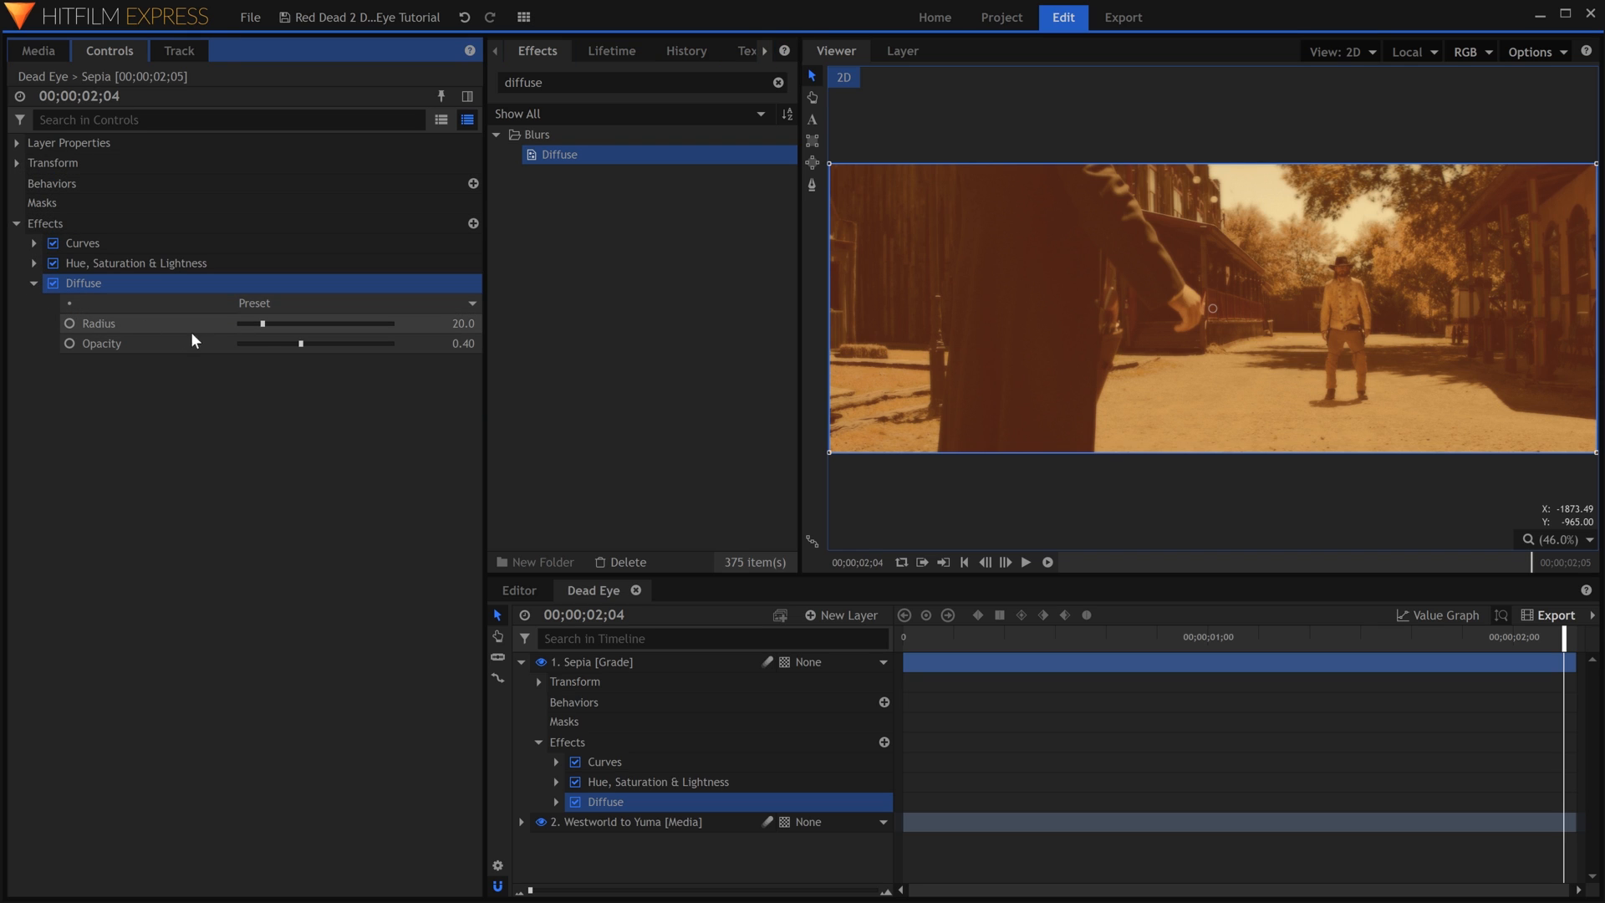
{"action": "mouse_move", "coordinate": [273, 323]}
{"action": "left_mouse_down"}
{"action": "mouse_move", "coordinate": [306, 317]}
{"action": "mouse_move", "coordinate": [214, 344]}
{"action": "mouse_move", "coordinate": [278, 345]}
{"action": "left_mouse_up"}
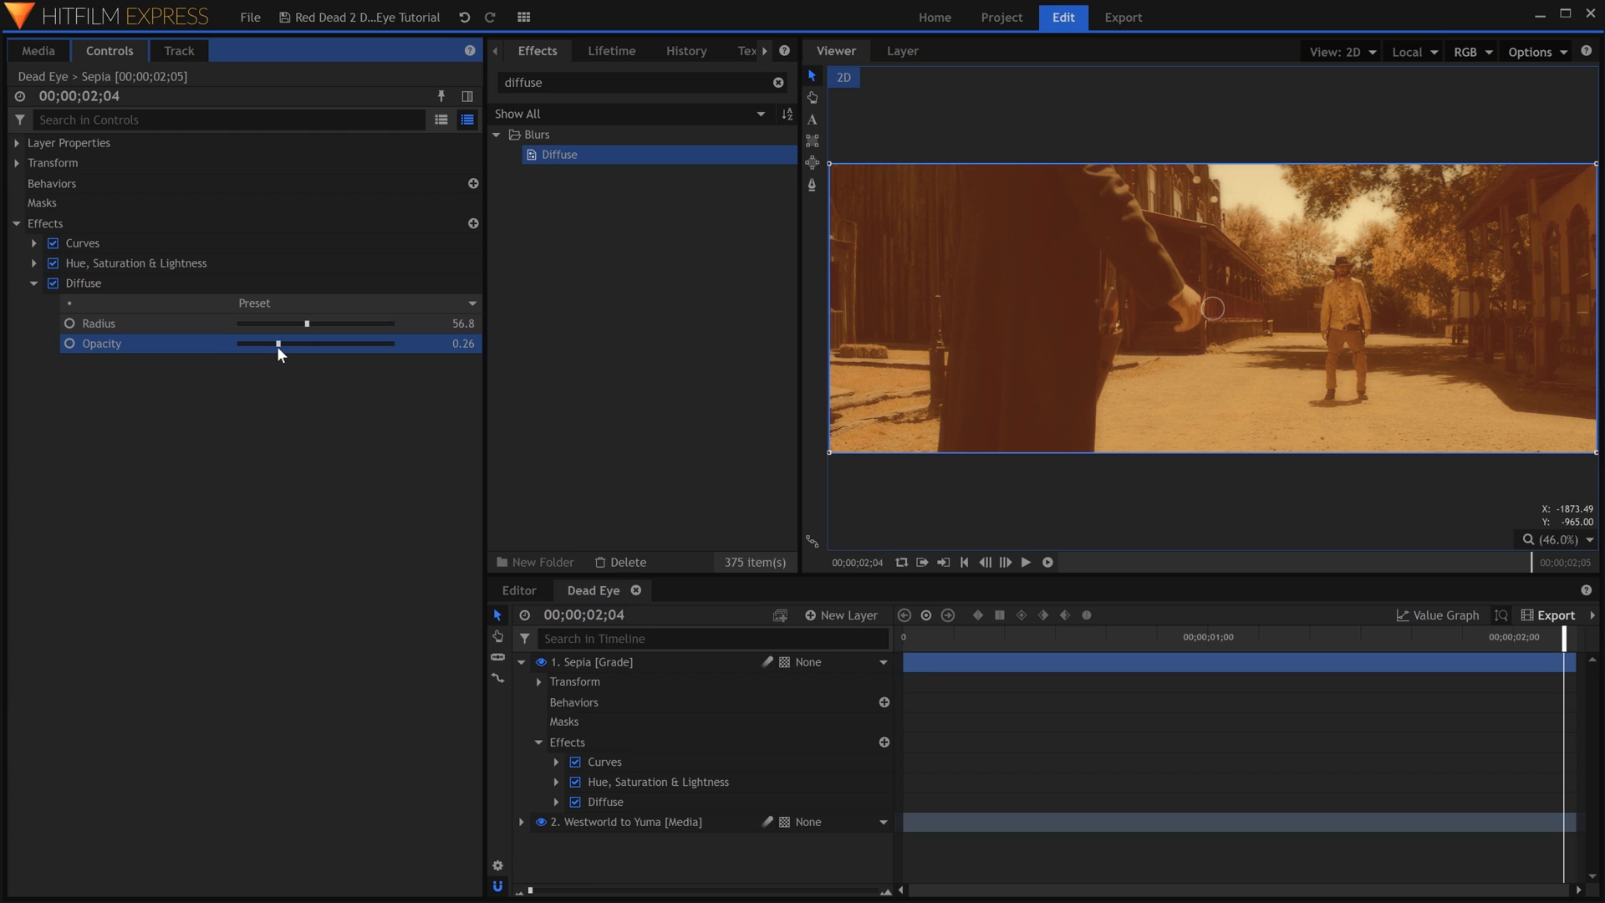
{"action": "left_click", "coordinate": [274, 393]}
- Search the effects for "vignet" and add the Vignette effect after Diffuse on the Sepia grade layer
{"action": "left_click", "coordinate": [569, 90]}
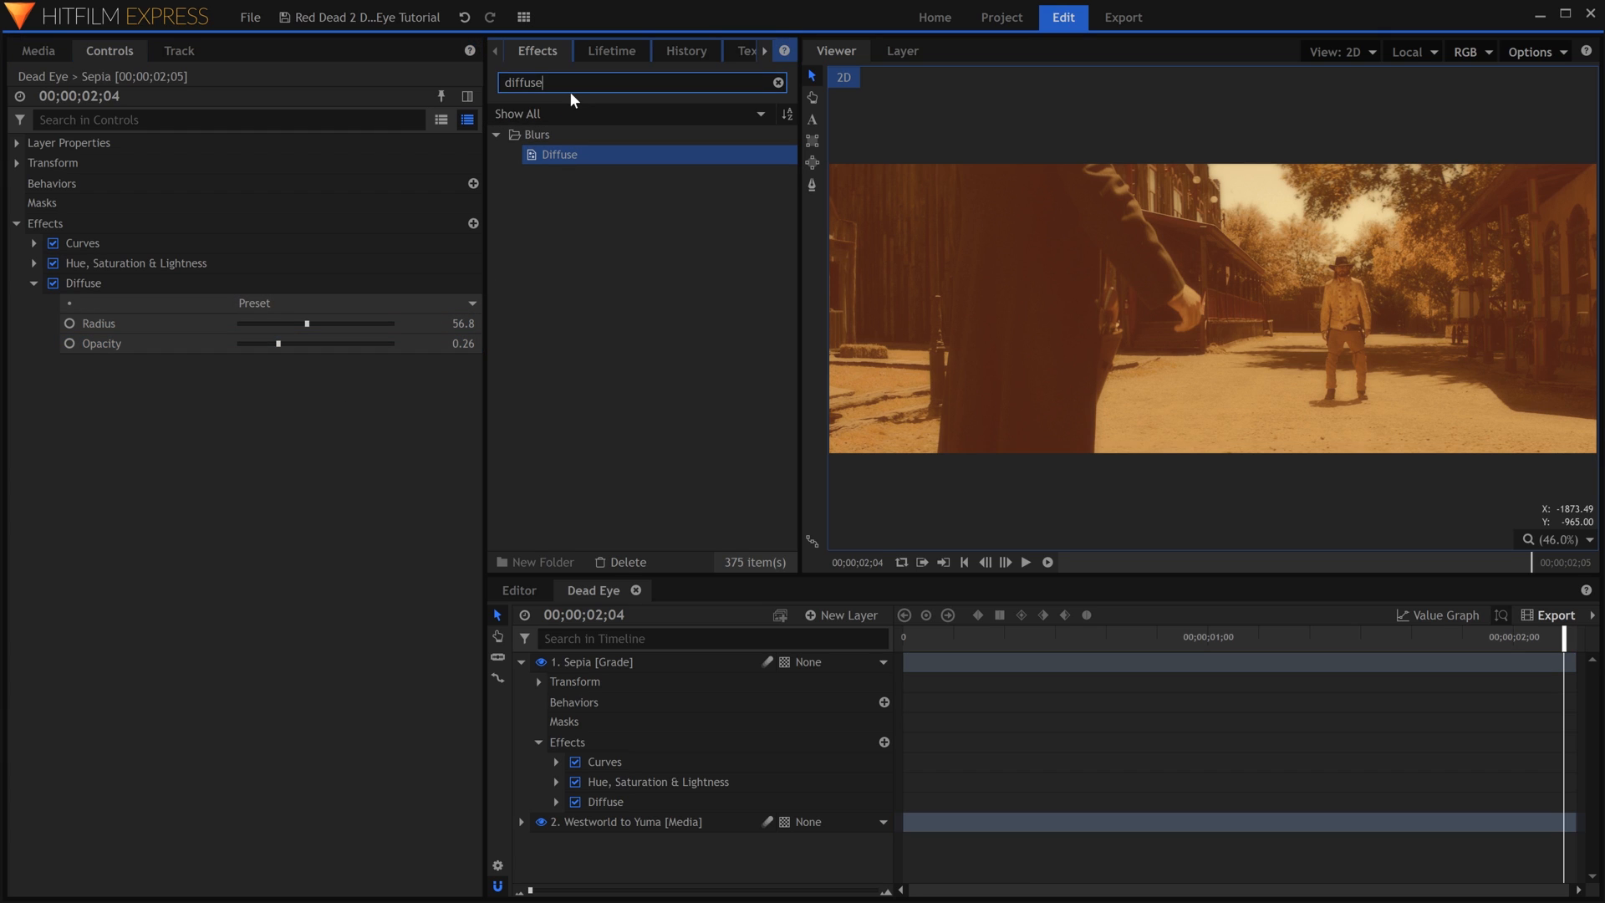
{"action": "type", "text": "vignet"}
{"action": "left_click_drag", "start_coordinate": [571, 154], "coordinate": [42, 355]}
{"action": "left_click", "coordinate": [33, 283]}
{"action": "left_click", "coordinate": [33, 303]}
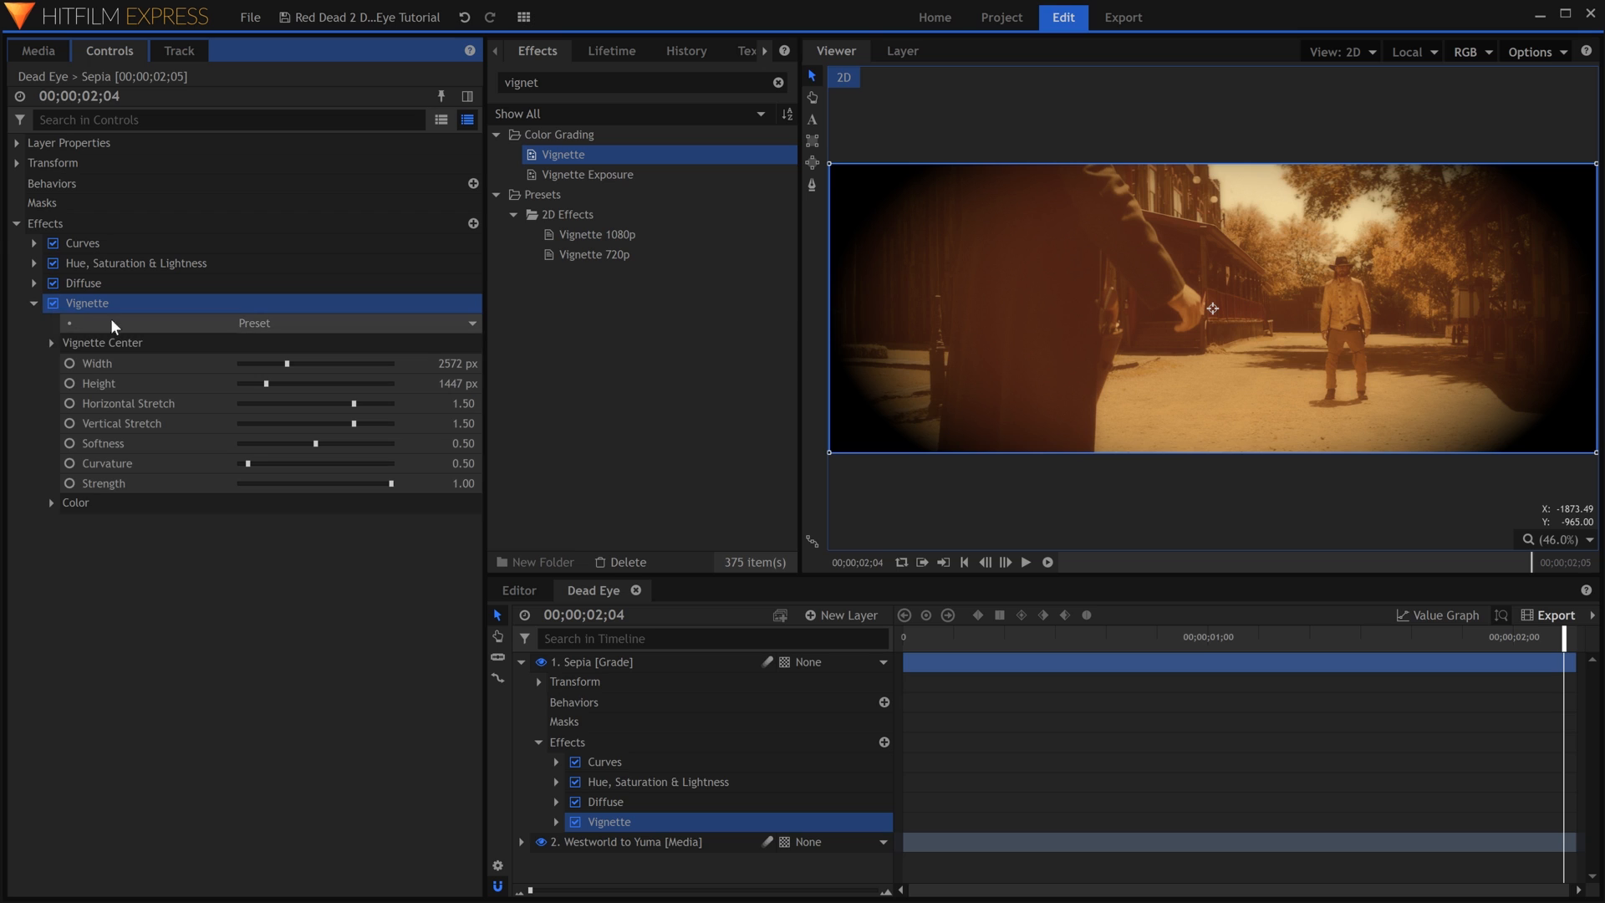
- Set the Vignette's Width to 3840 px, Softness to 1.00 and Strength to 0.50
{"action": "left_click", "coordinate": [452, 362]}
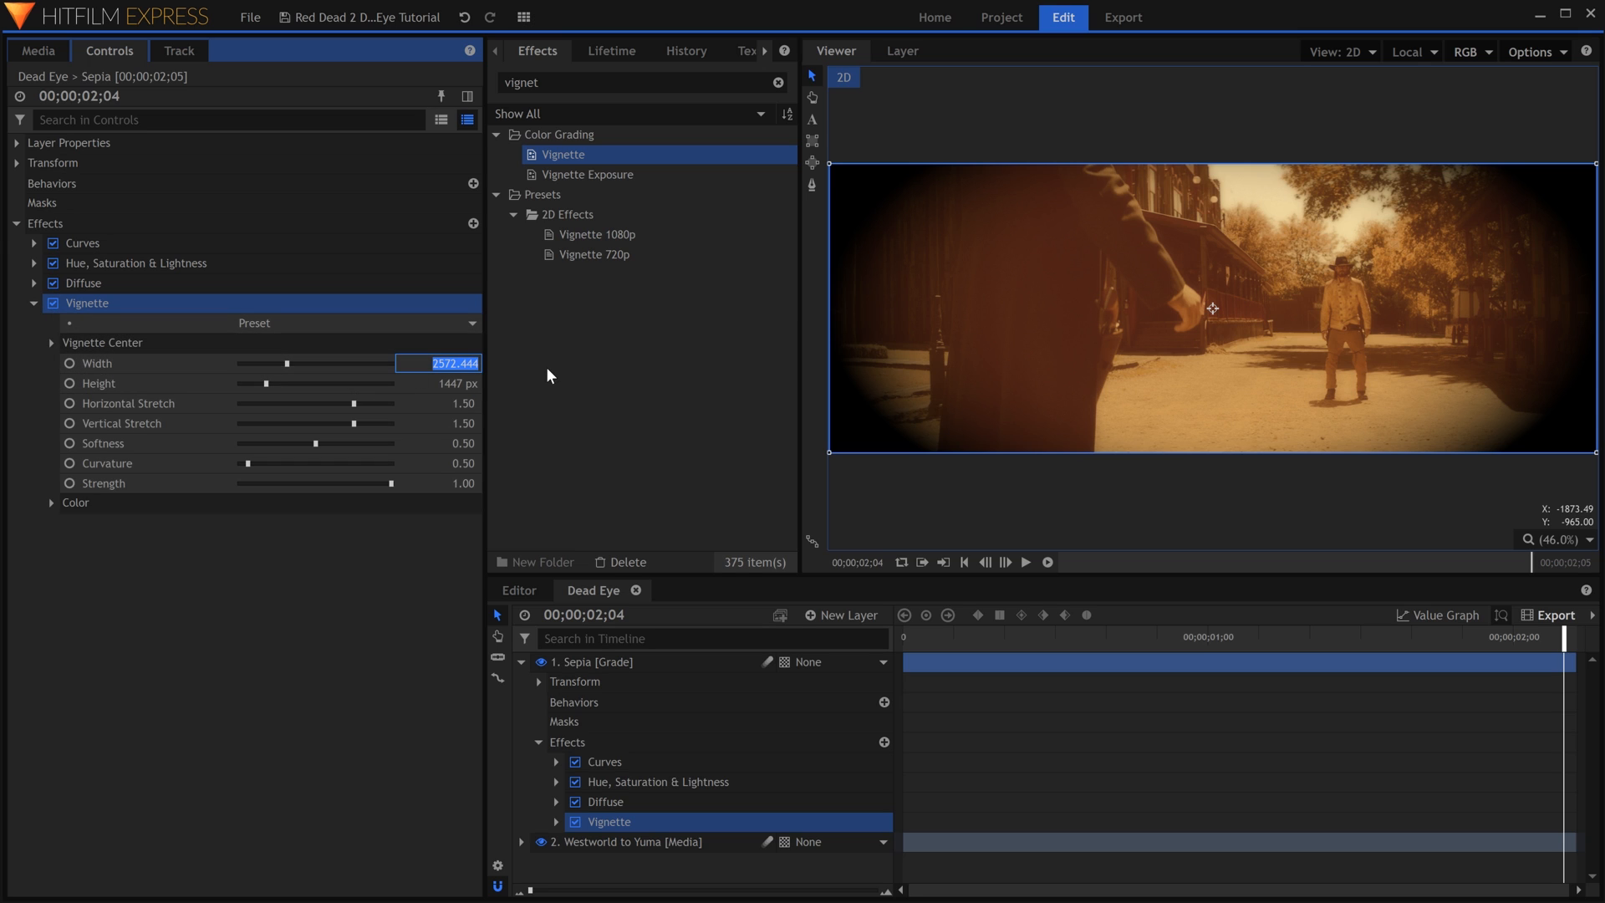
{"action": "type", "text": "3840"}
{"action": "key", "text": "Return"}
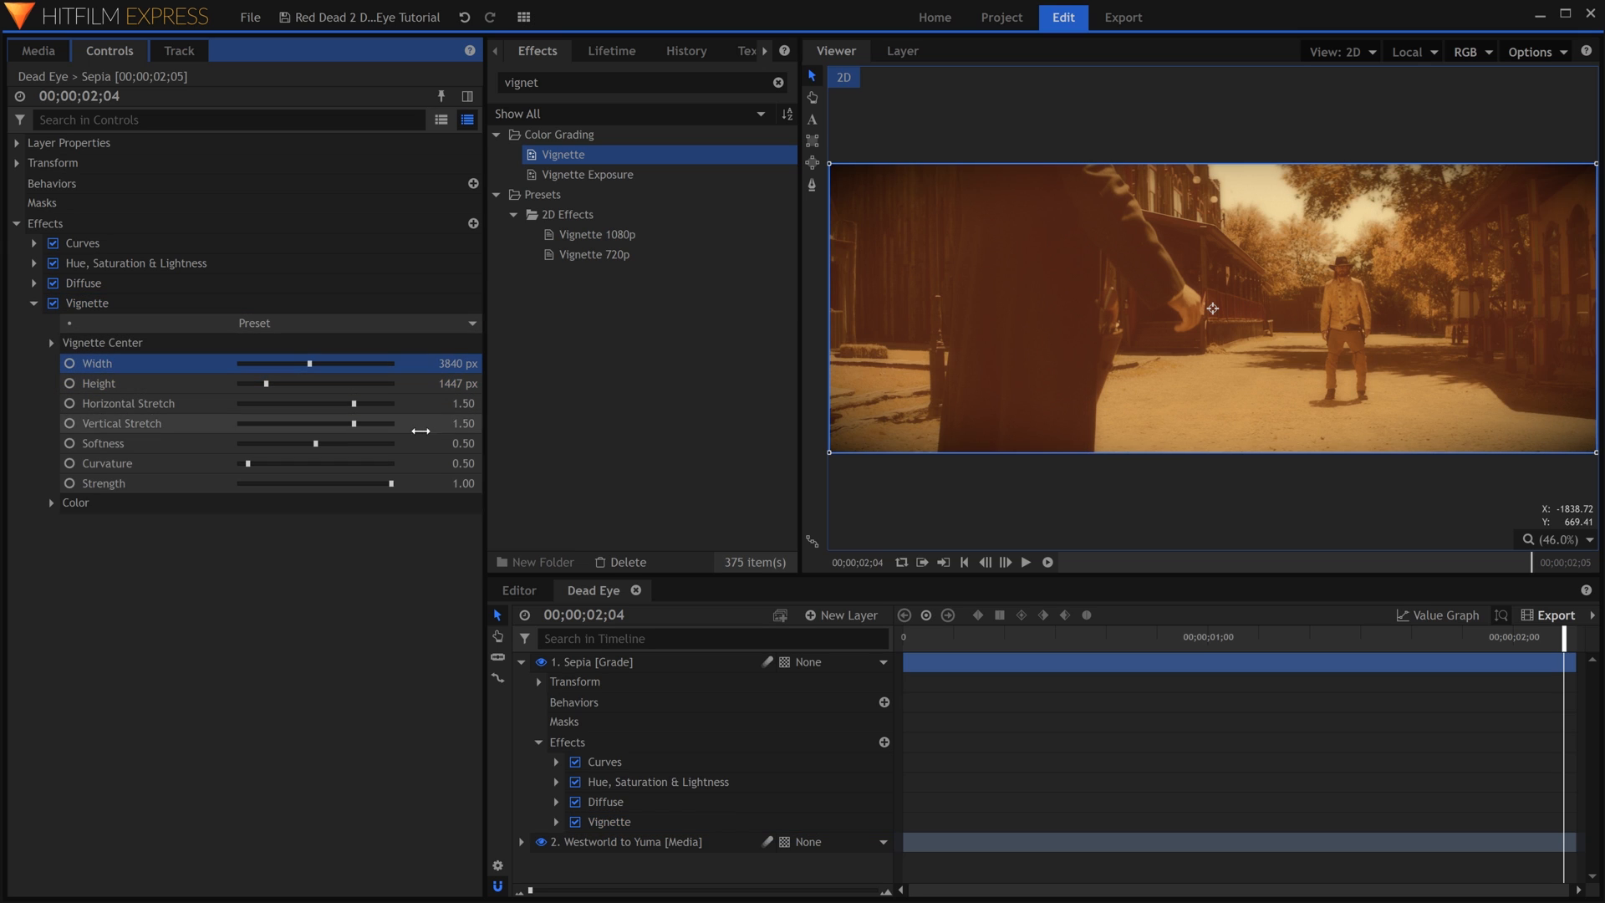
{"action": "left_click_drag", "start_coordinate": [331, 444], "coordinate": [318, 477]}
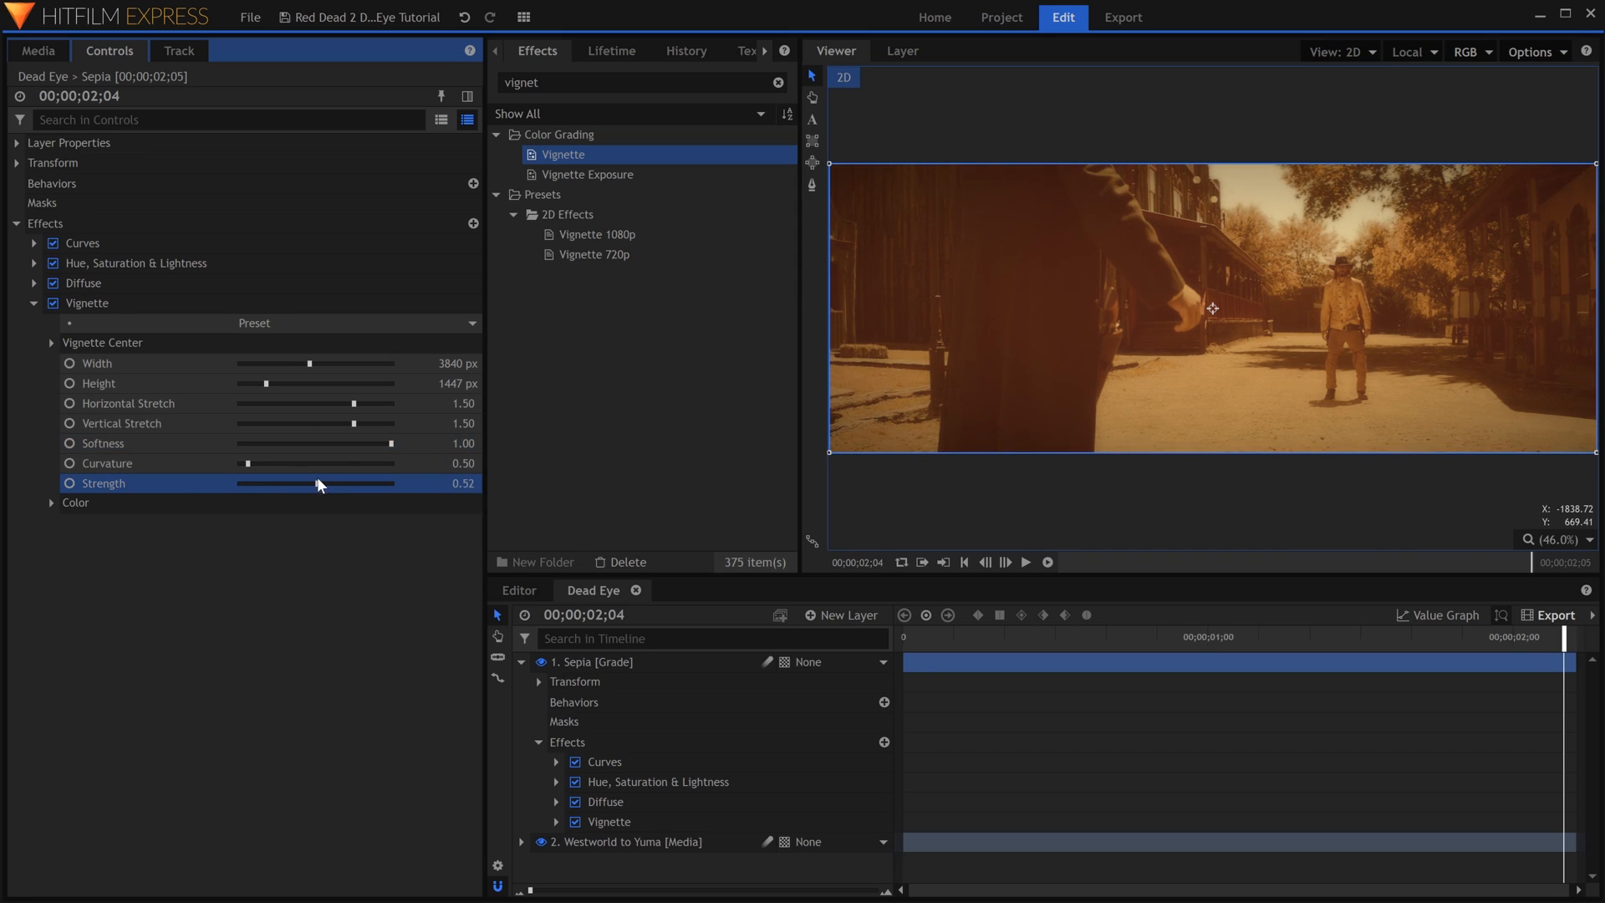
{"action": "left_click", "coordinate": [346, 522]}
- Search the effects for "radial" and place Radial Blur between Diffuse and Vignette on the Sepia grade layer
{"action": "double_click", "coordinate": [521, 82]}
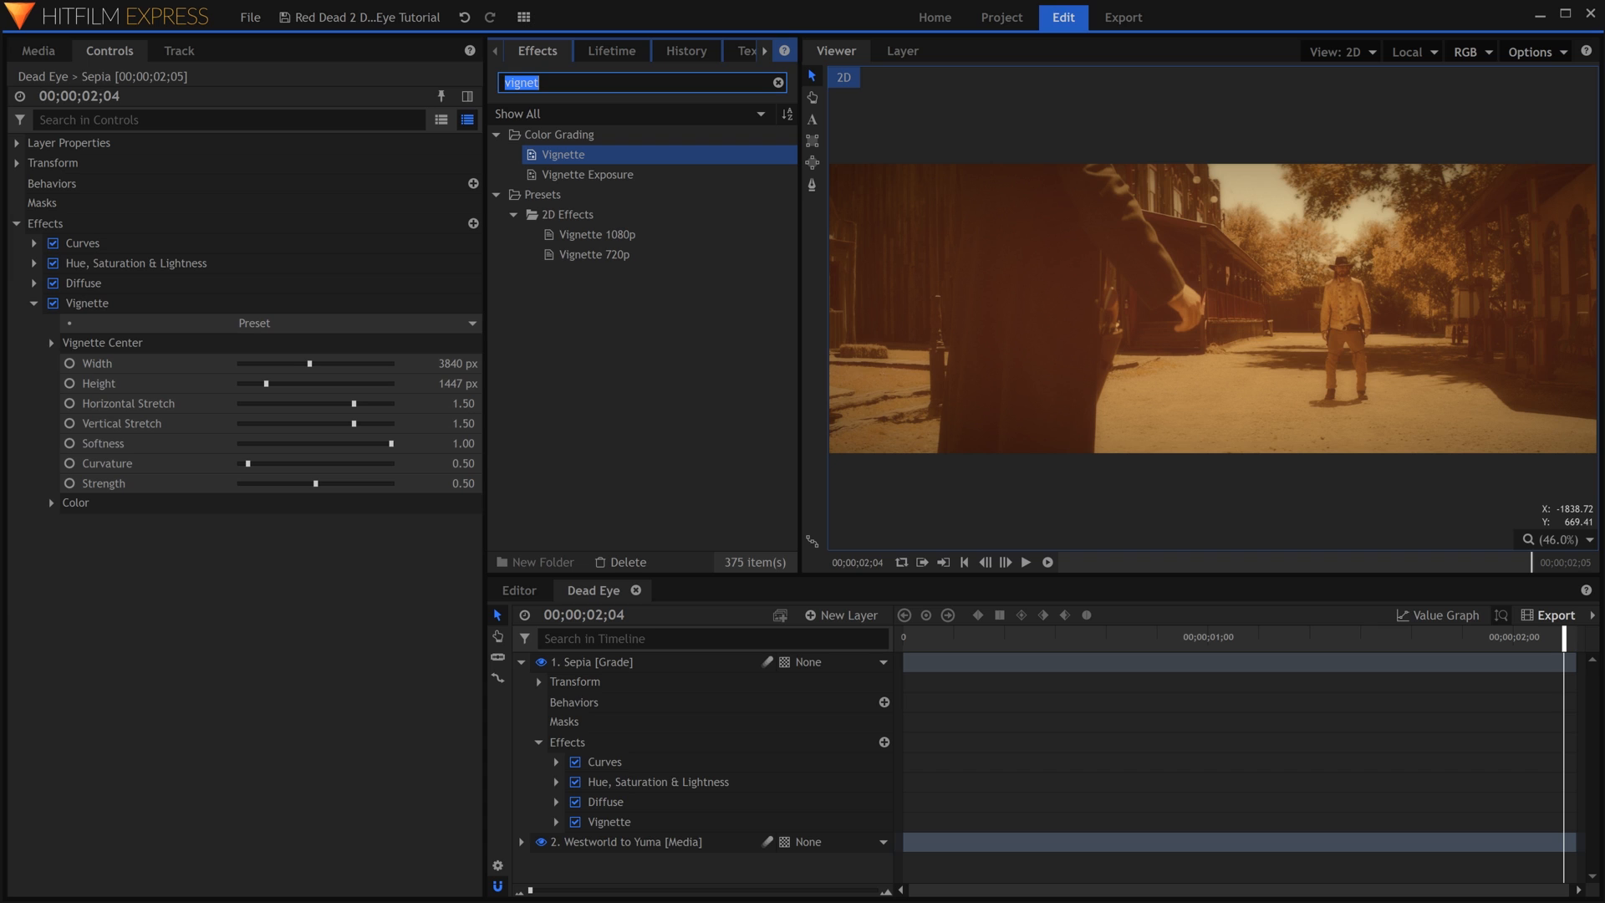
{"action": "type", "text": "radial"}
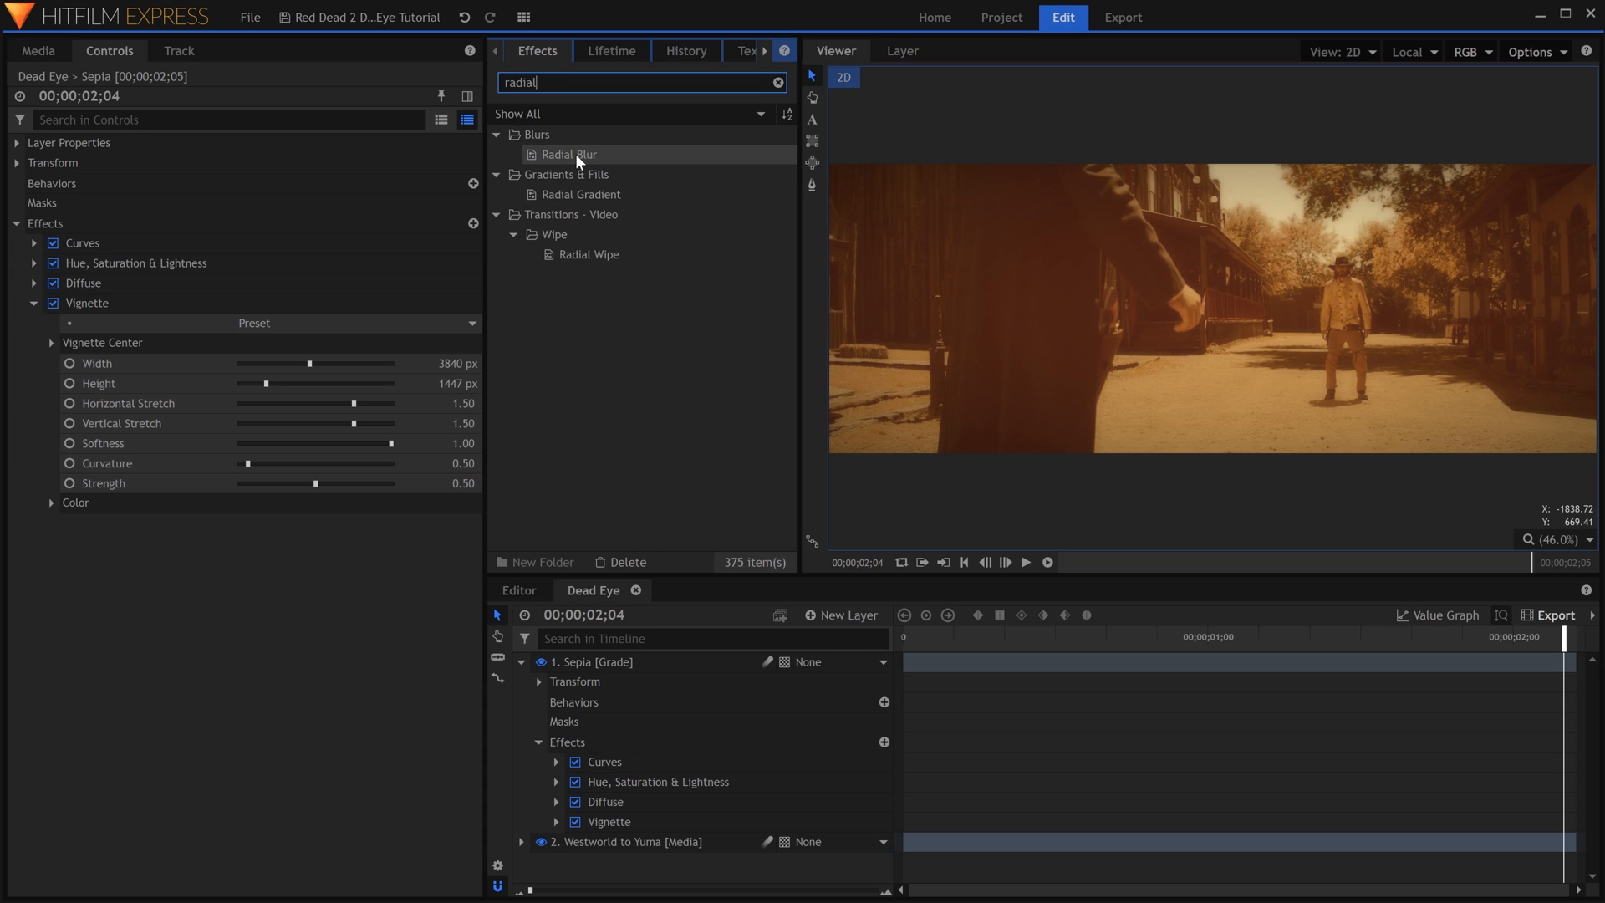
{"action": "left_click_drag", "start_coordinate": [568, 155], "coordinate": [87, 365]}
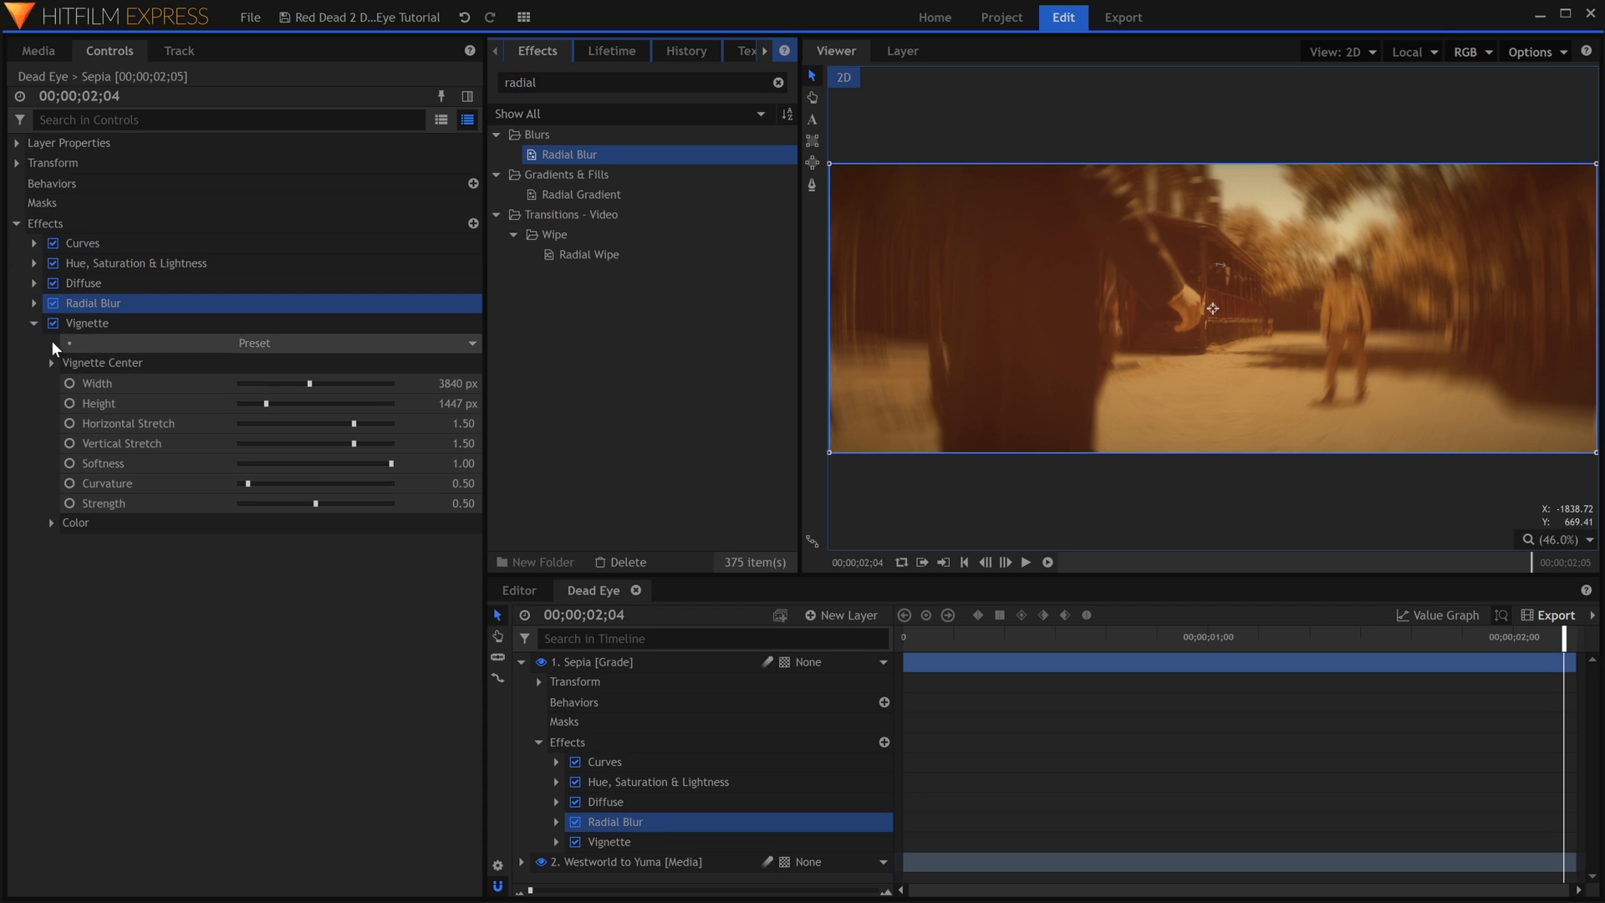
{"action": "left_click", "coordinate": [34, 322]}
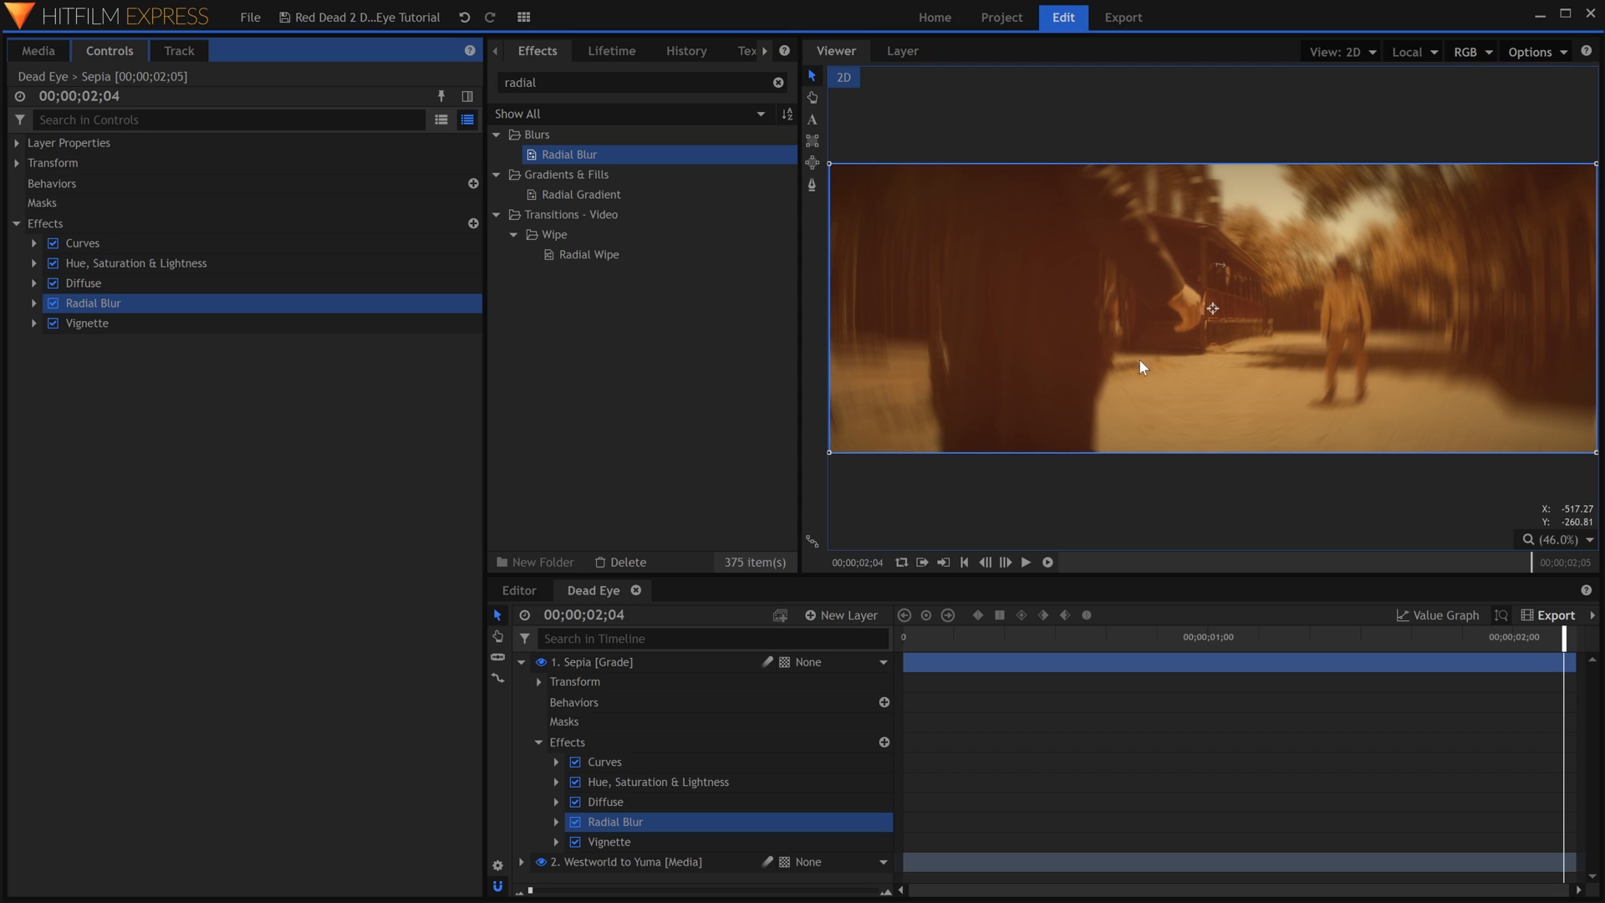
- Center the Radial Blur on the distant cowboy's chest and set its Angle to 1
{"action": "left_click_drag", "start_coordinate": [1225, 310], "coordinate": [1347, 284]}
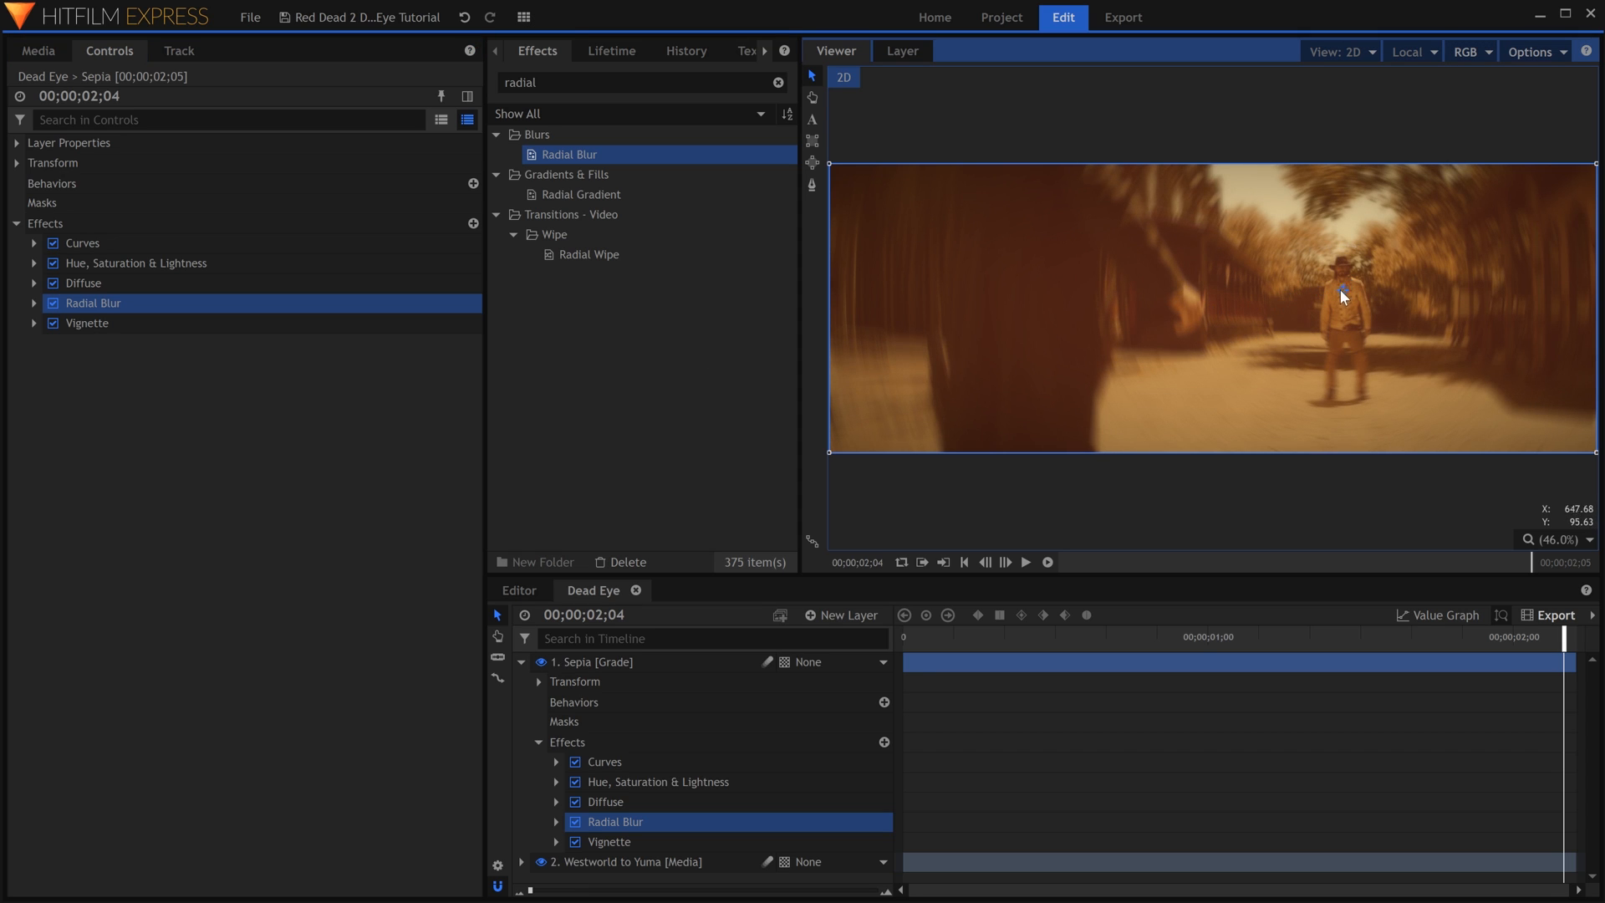
{"action": "left_click", "coordinate": [33, 302]}
{"action": "left_click", "coordinate": [438, 363]}
{"action": "type", "text": "1"}
{"action": "key", "text": "Return"}
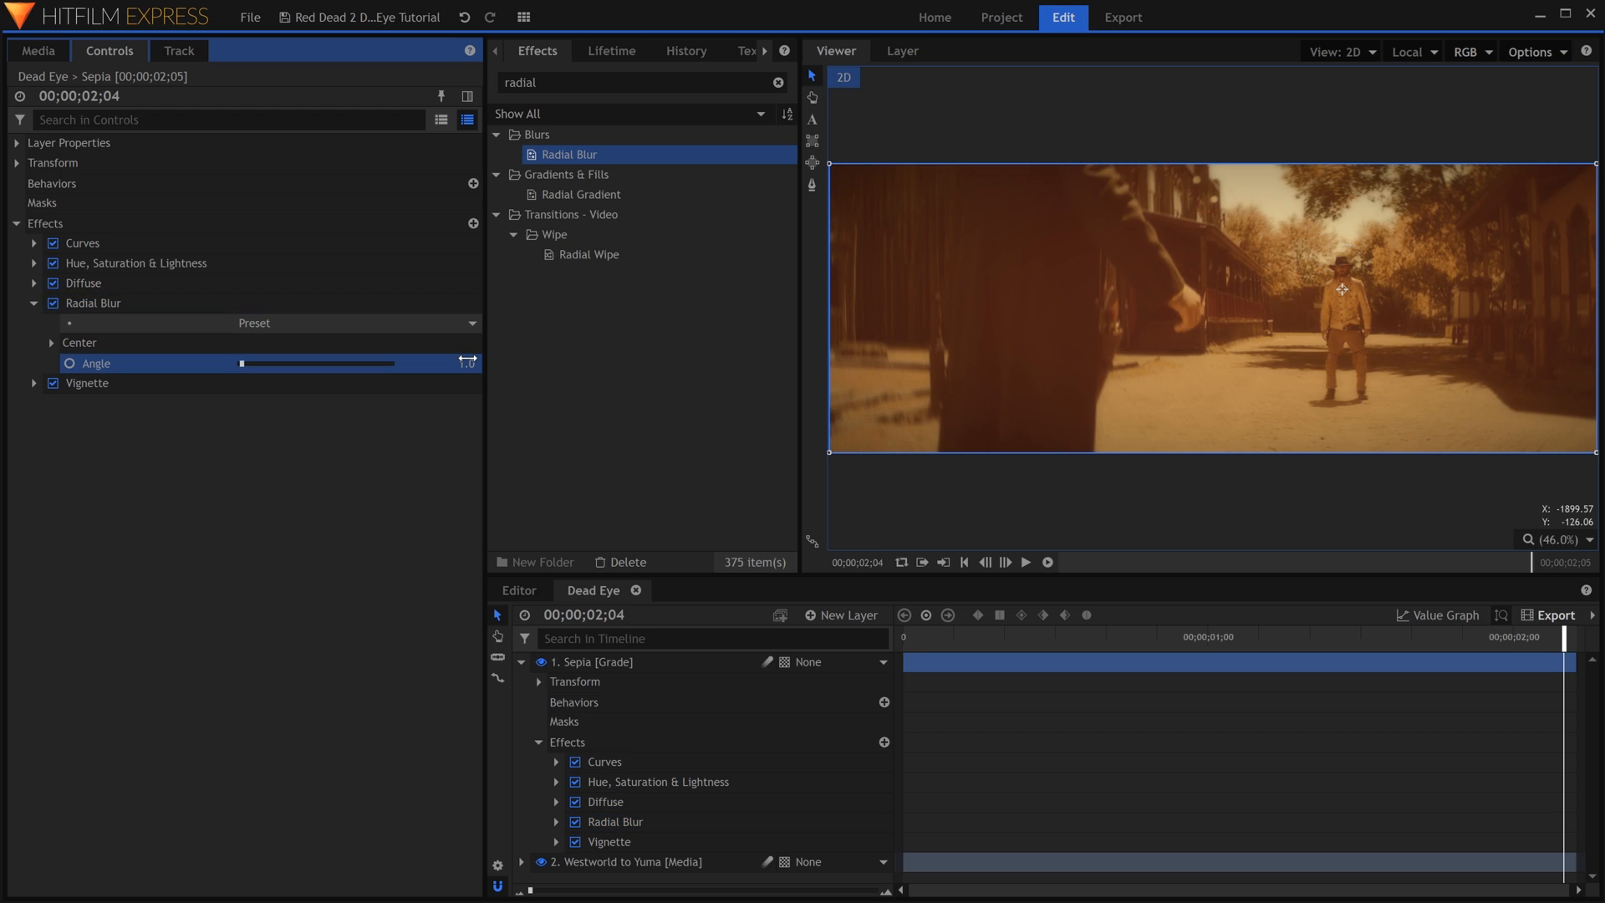
- Play back the shot to preview the sepia effects fading in
{"action": "left_click", "coordinate": [44, 304]}
{"action": "key", "text": "space"}
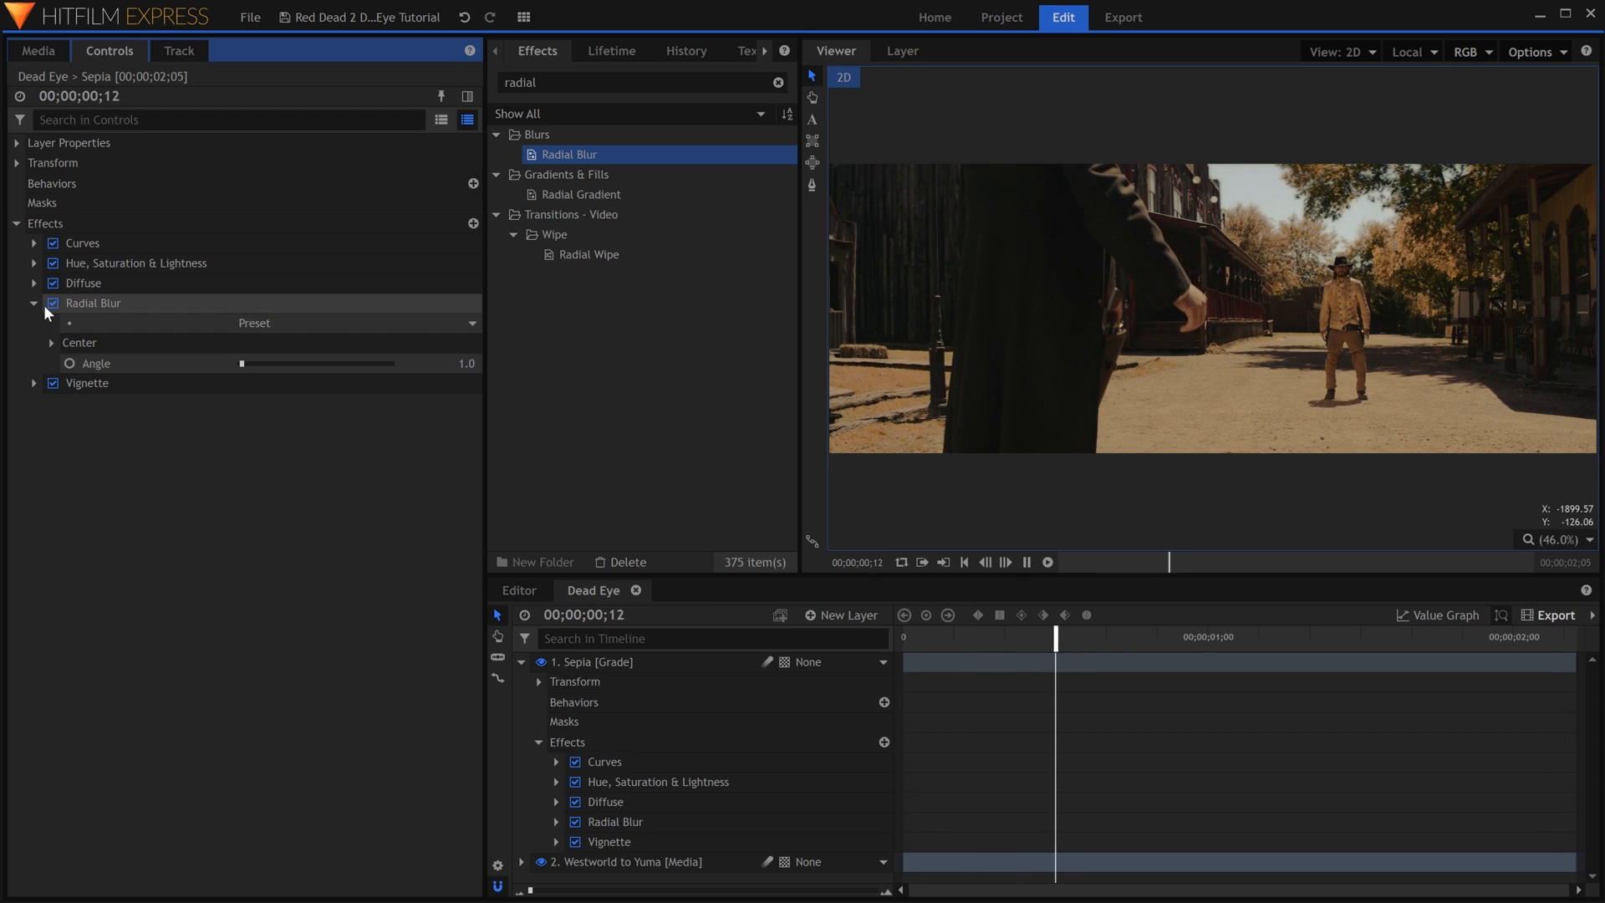
{"action": "key", "text": "space"}
{"action": "left_click", "coordinate": [304, 504]}
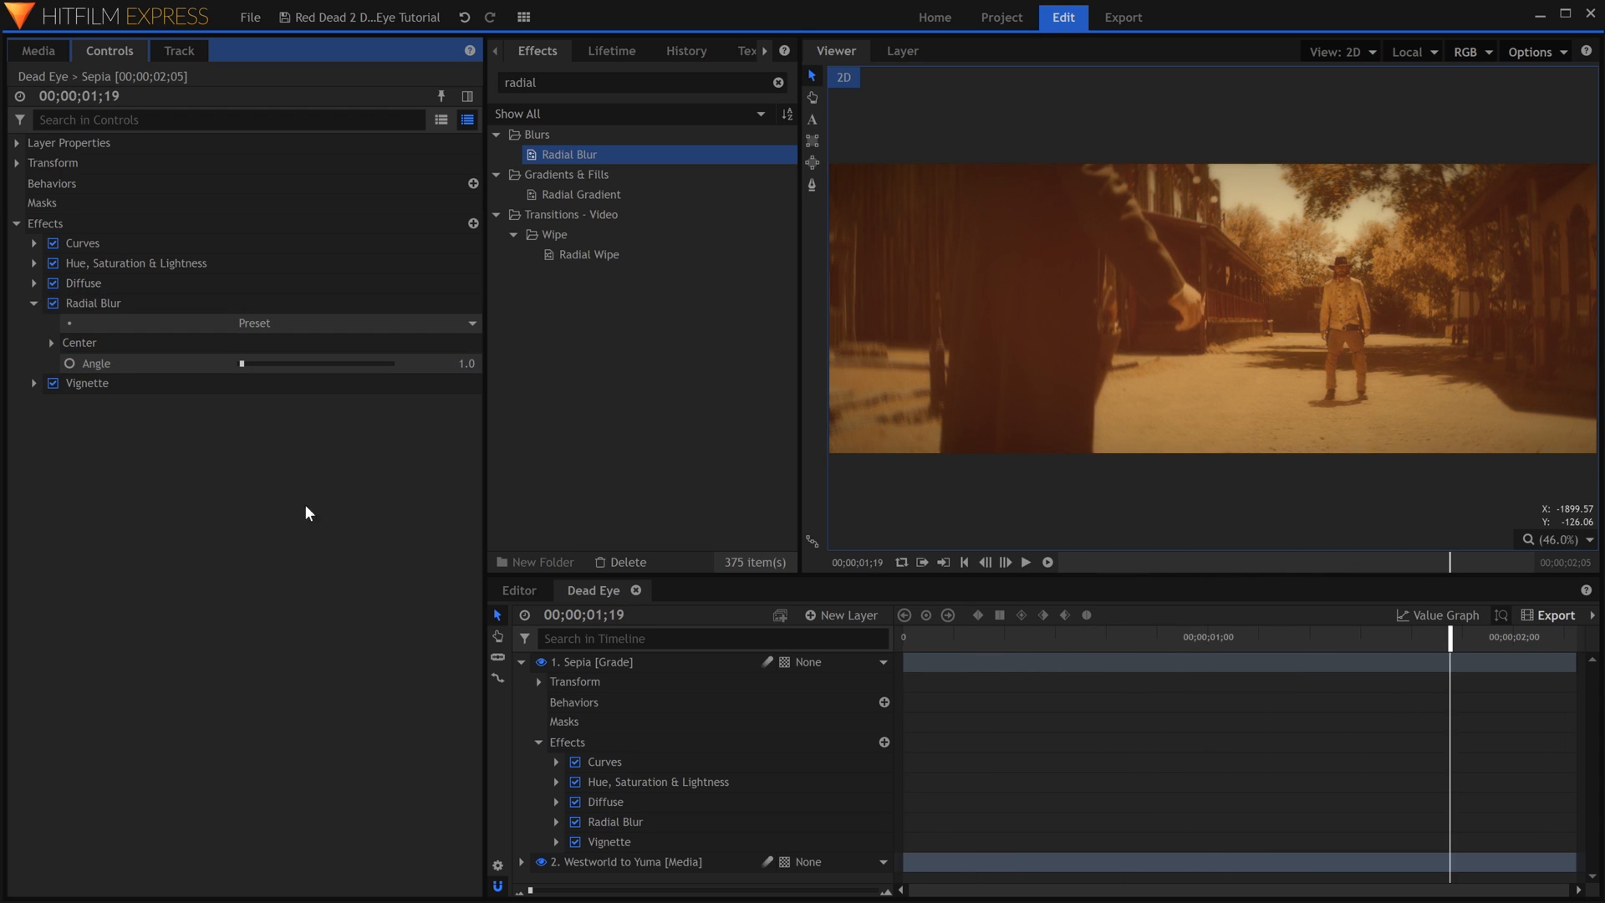
- Create a black 3840 x 2160 plane layer above Sepia and name it Light Flares
{"action": "left_click", "coordinate": [849, 618]}
{"action": "left_click", "coordinate": [861, 632]}
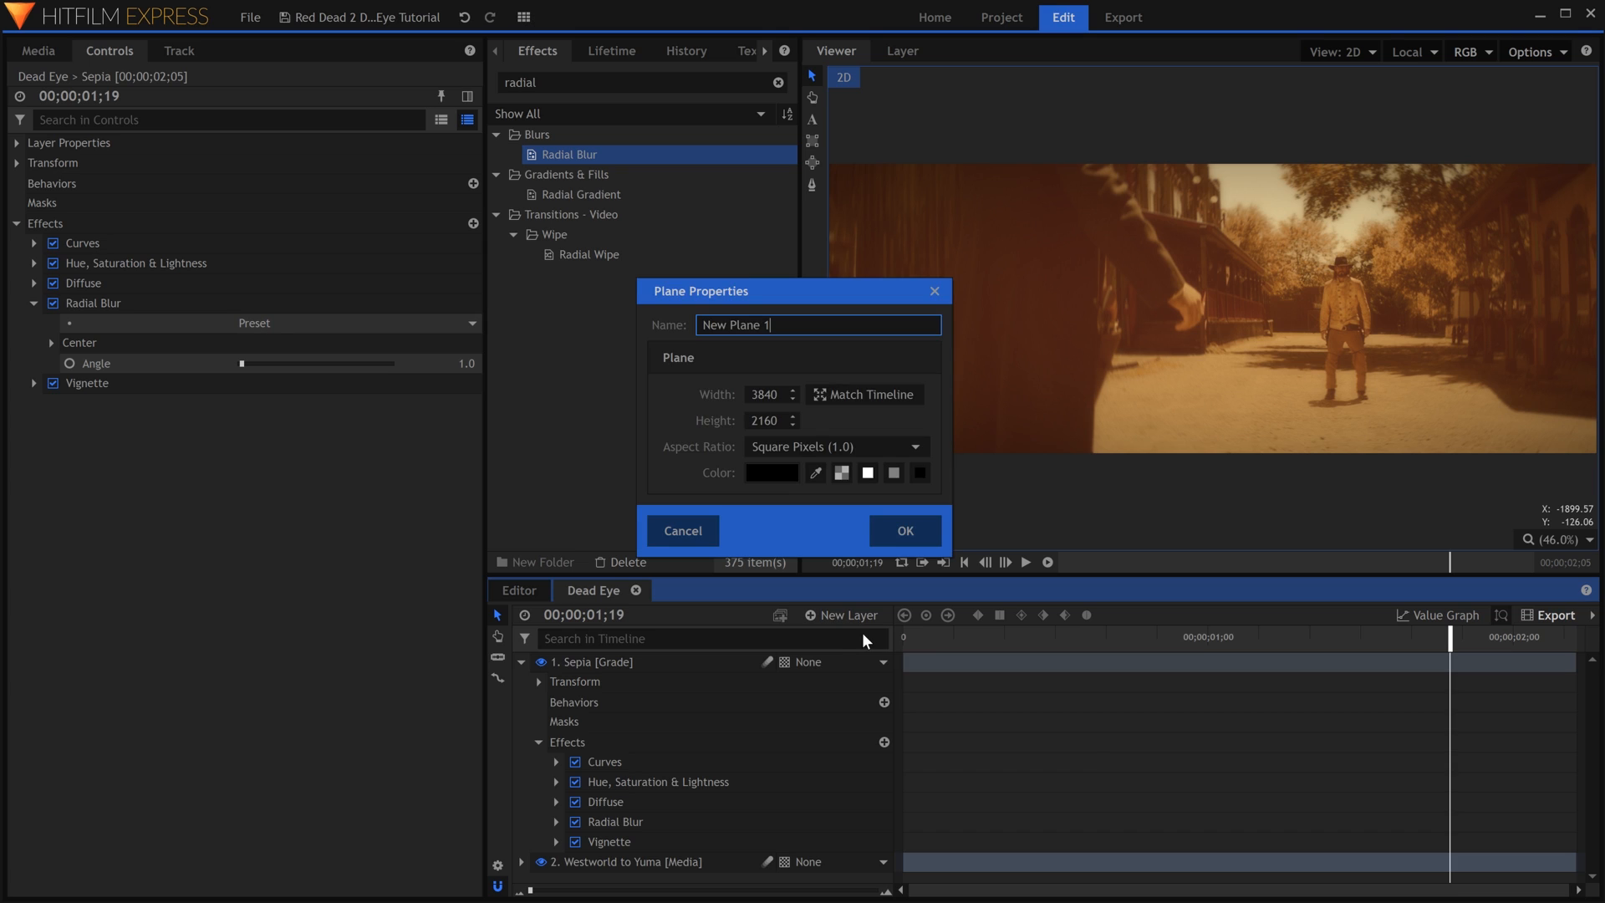
{"action": "key", "text": "Return"}
{"action": "key", "text": "F2"}
{"action": "type", "text": "L"}
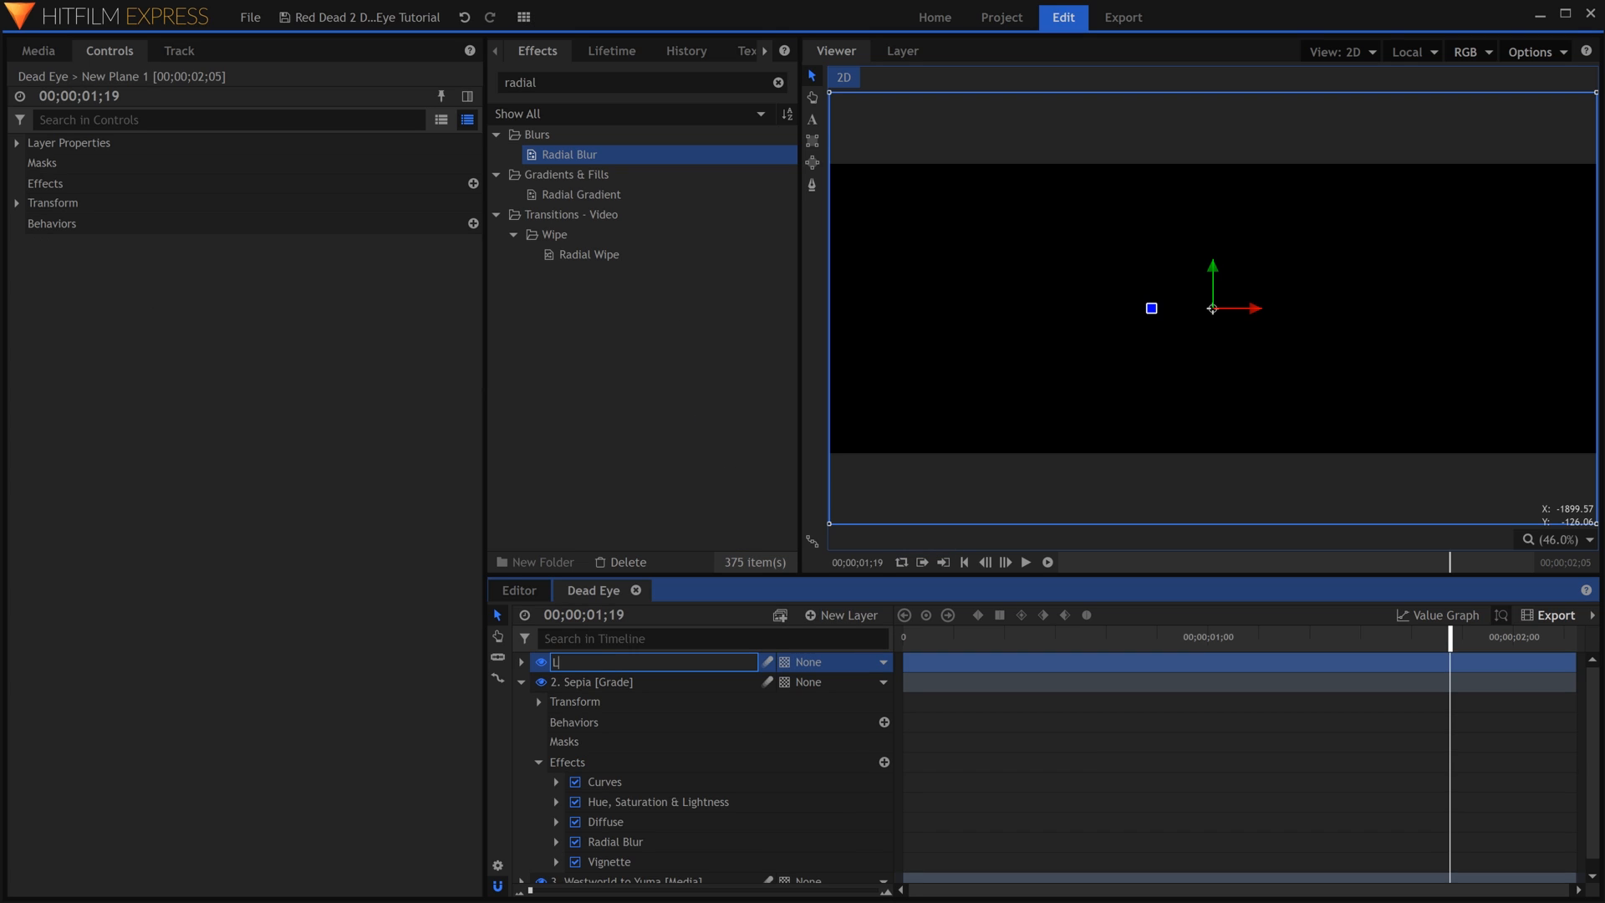
{"action": "type", "text": "ight Flares"}
{"action": "key", "text": "Return"}
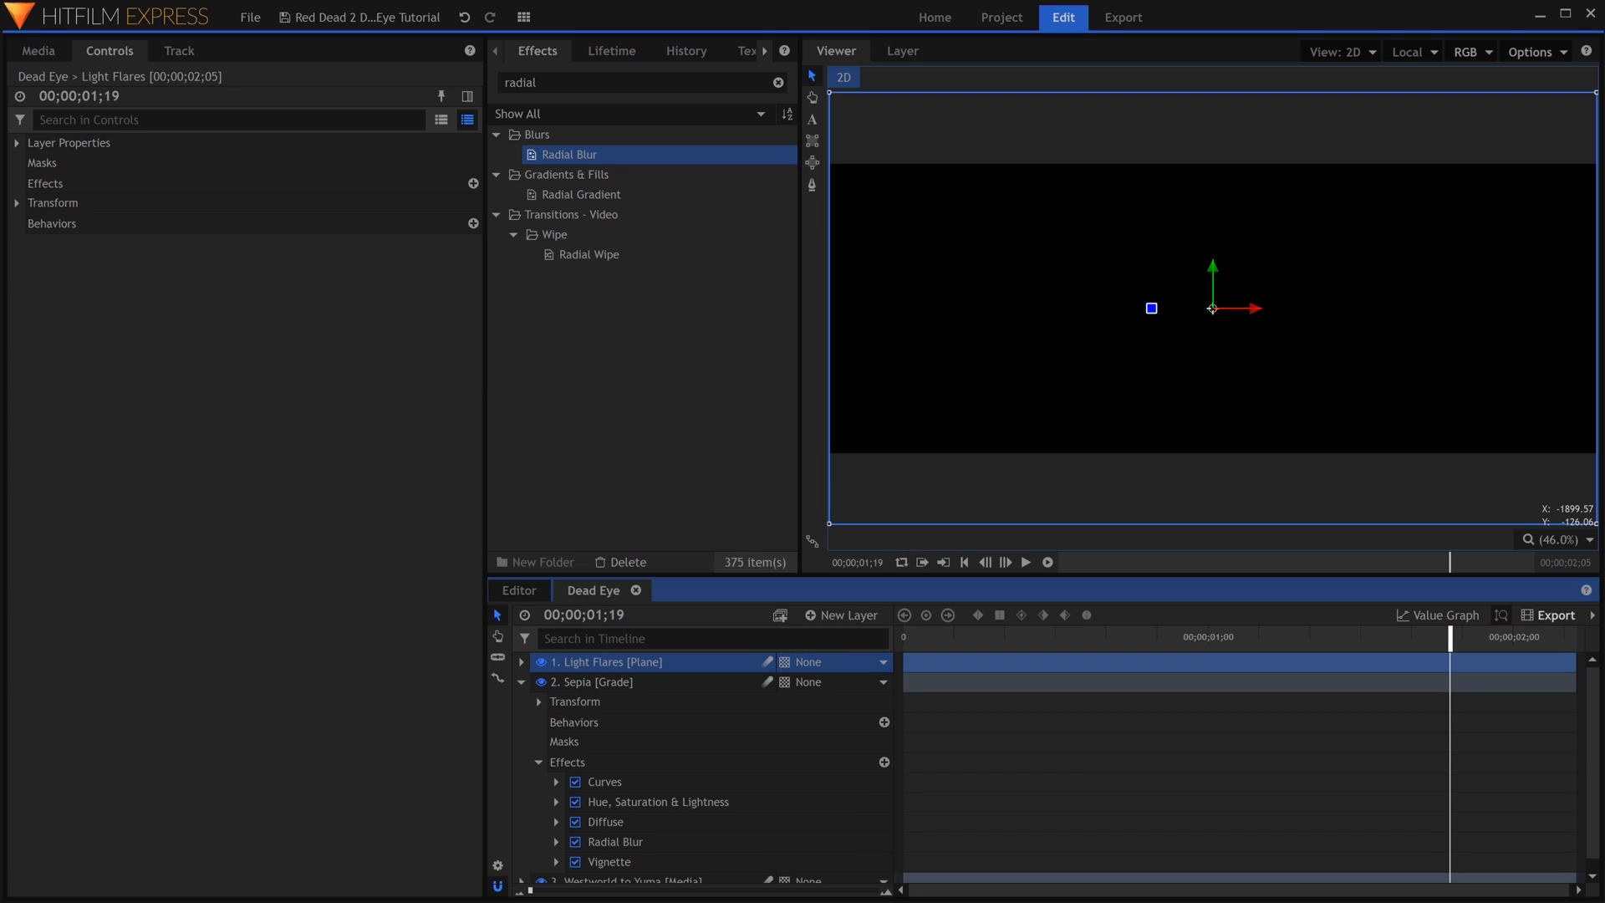
- Search the effects for "Light Flares" and add the Light Flares effect to the Light Flares plane
{"action": "triple_click", "coordinate": [635, 82]}
{"action": "type", "text": "Light Flares"}
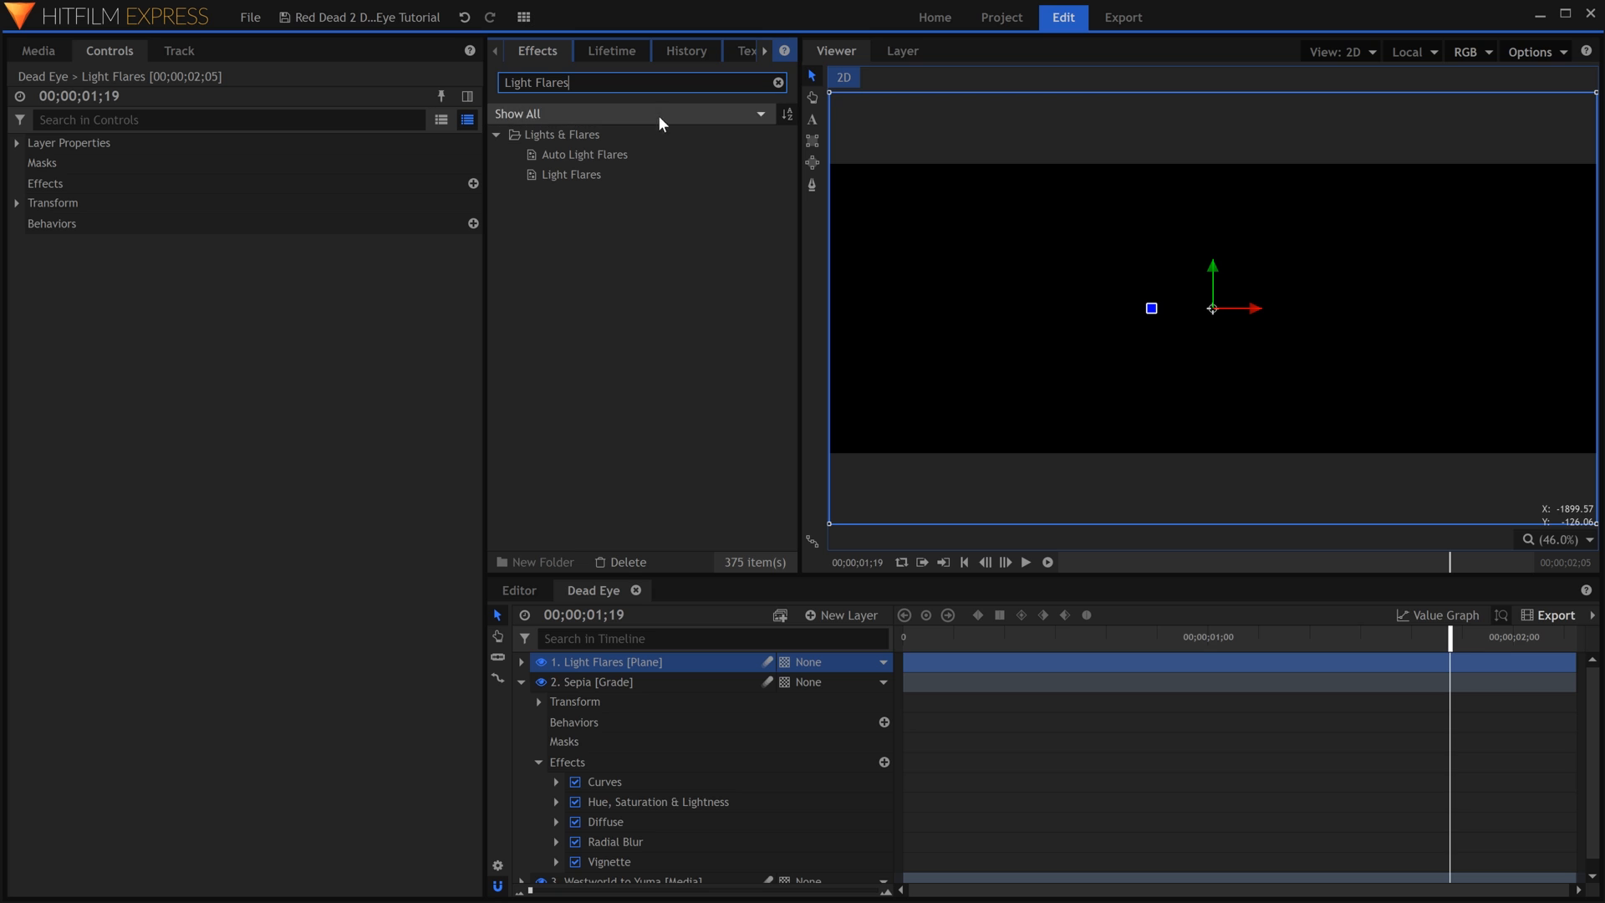
{"action": "left_click", "coordinate": [643, 176]}
{"action": "left_click_drag", "start_coordinate": [644, 180], "coordinate": [694, 665]}
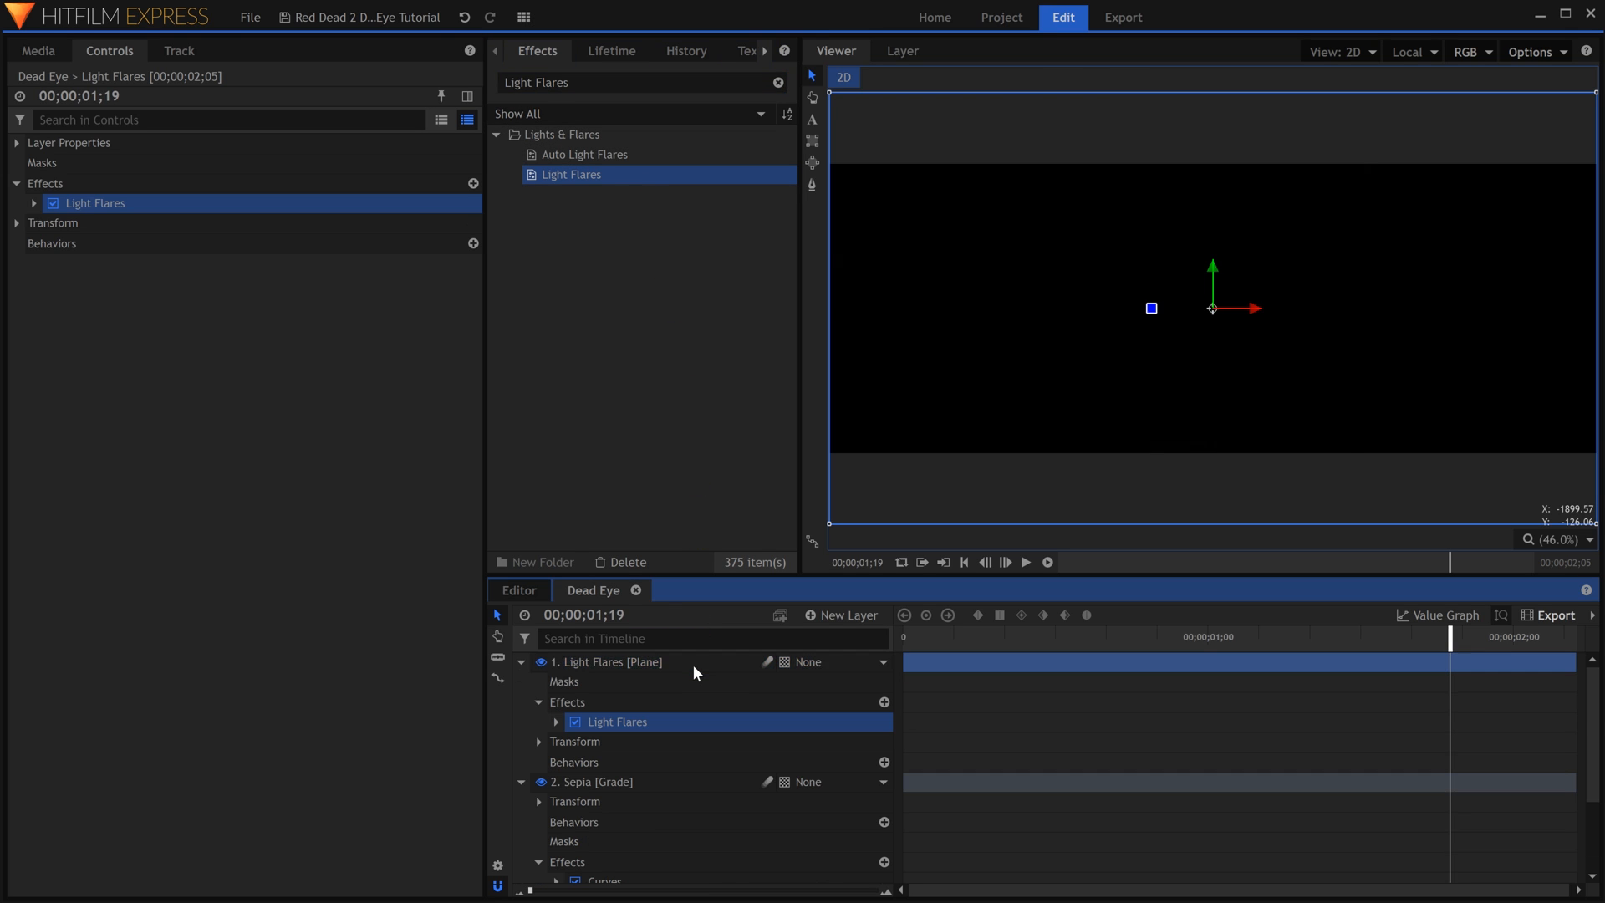
- At 00;00;00;15, move the flare's hotspot beyond the frame's right edge to about 3108, 248 and keyframe its Center
{"action": "left_click", "coordinate": [33, 203]}
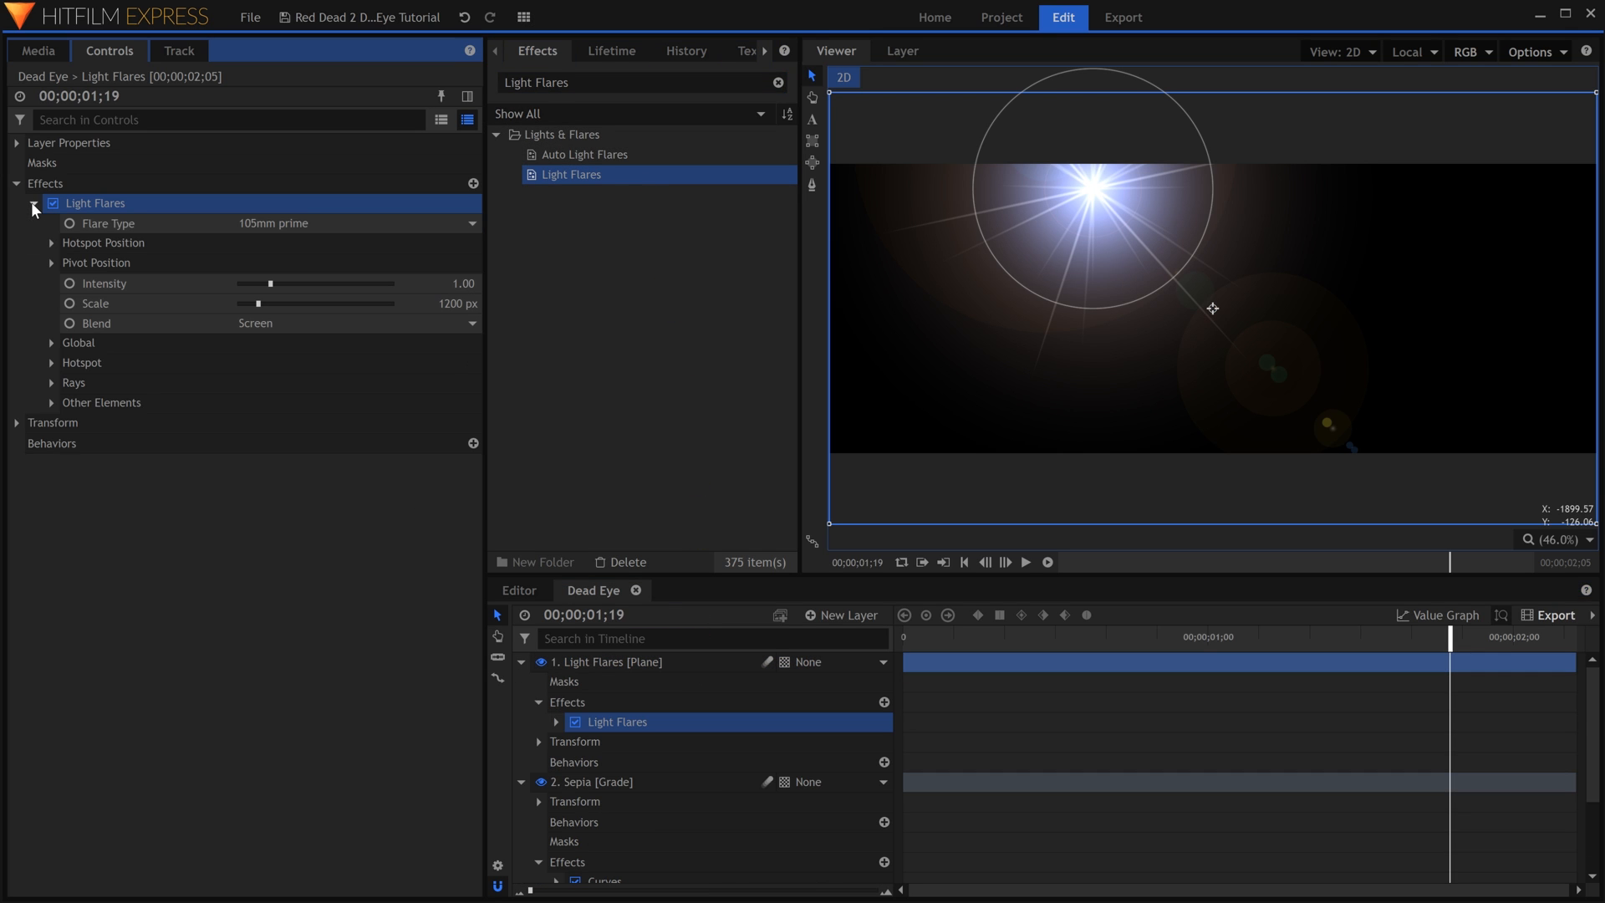
{"action": "left_click", "coordinate": [50, 243]}
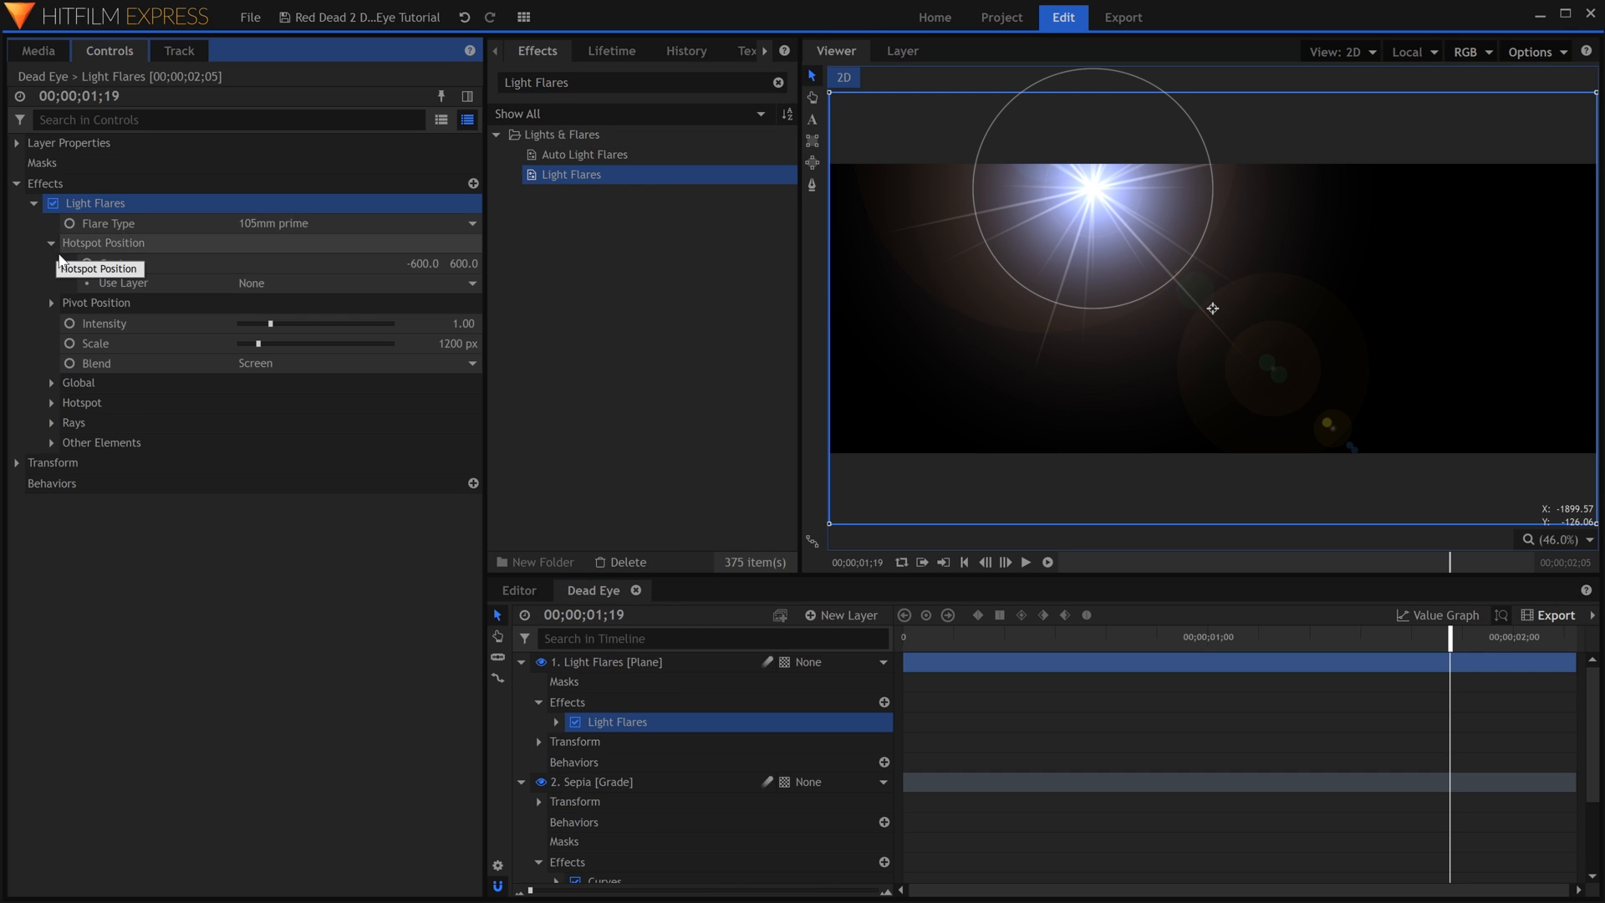
{"action": "left_click", "coordinate": [1095, 635]}
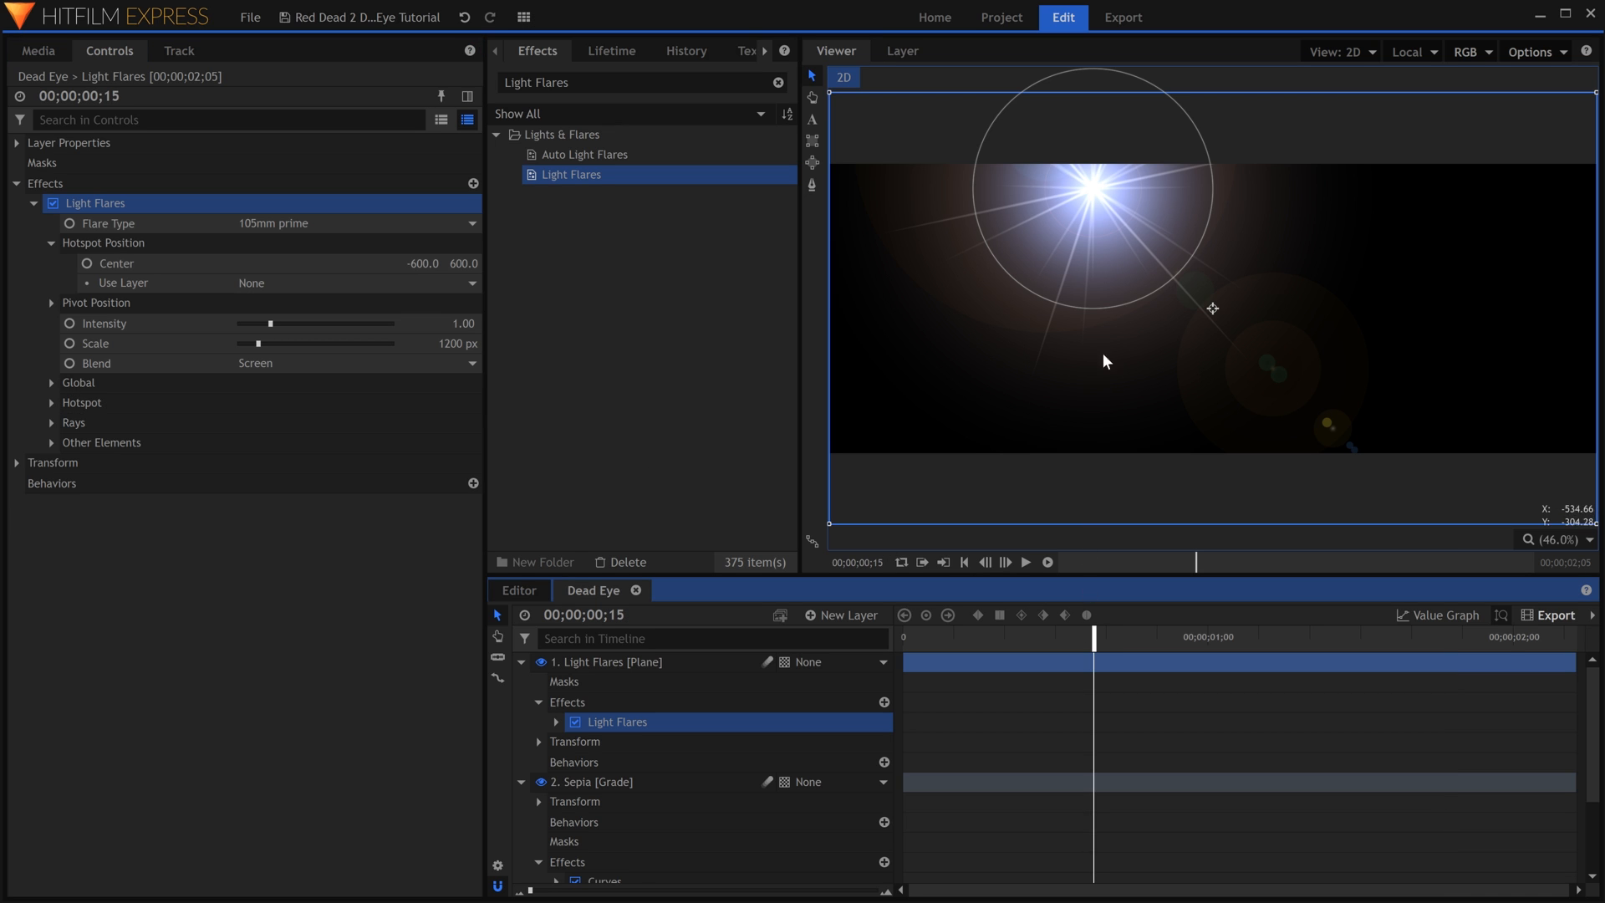
{"action": "left_click_drag", "start_coordinate": [1094, 263], "coordinate": [1604, 259]}
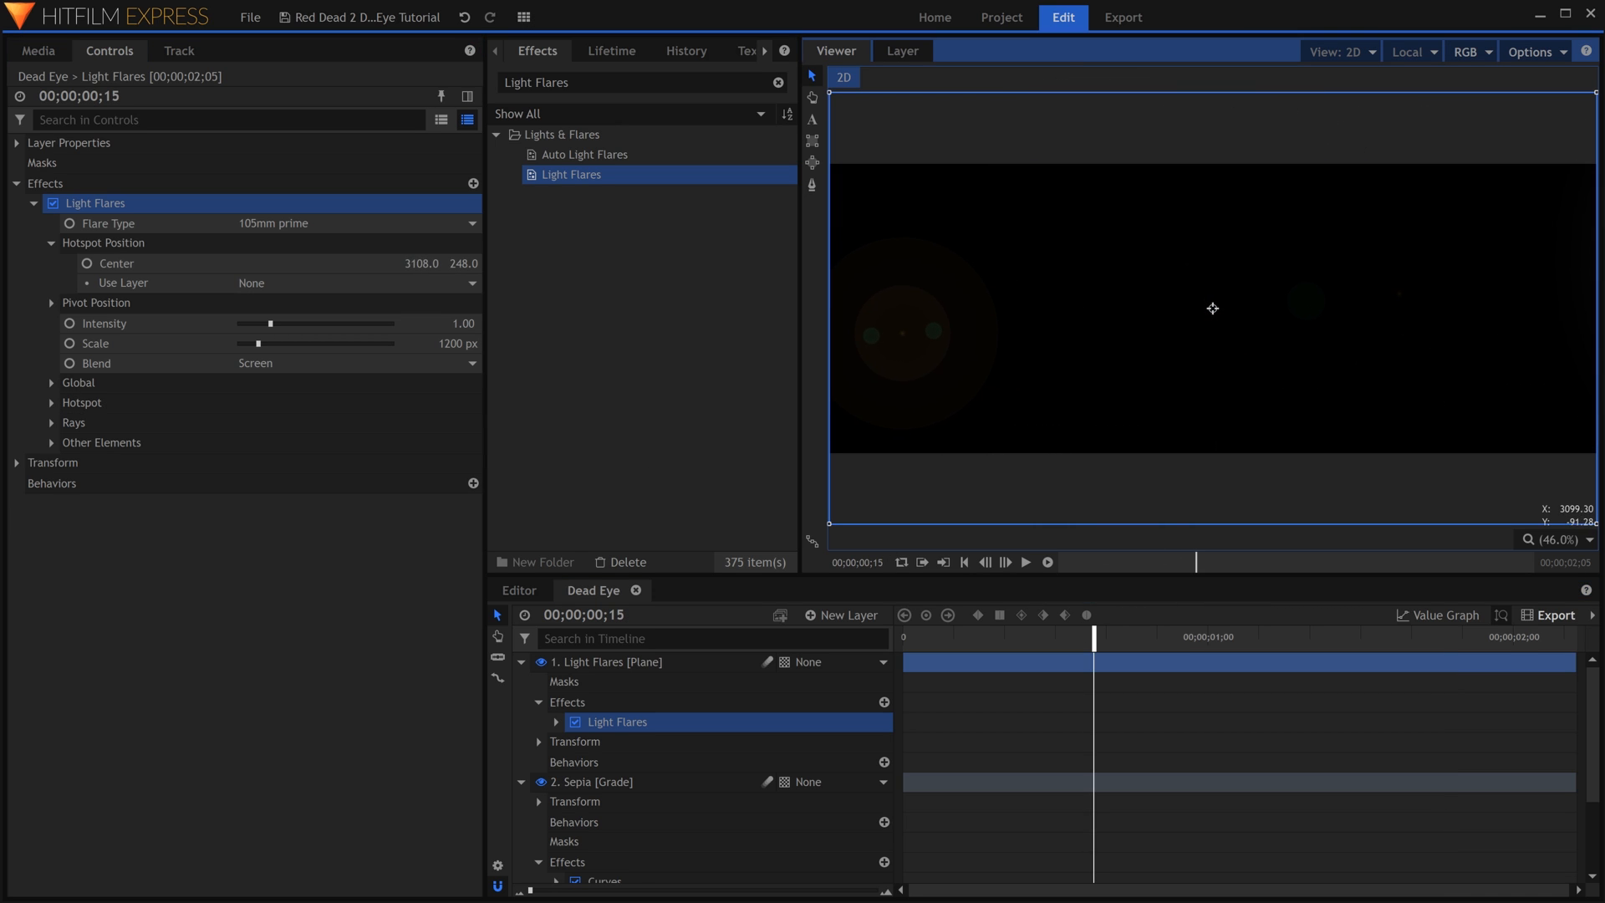
{"action": "left_click", "coordinate": [87, 263]}
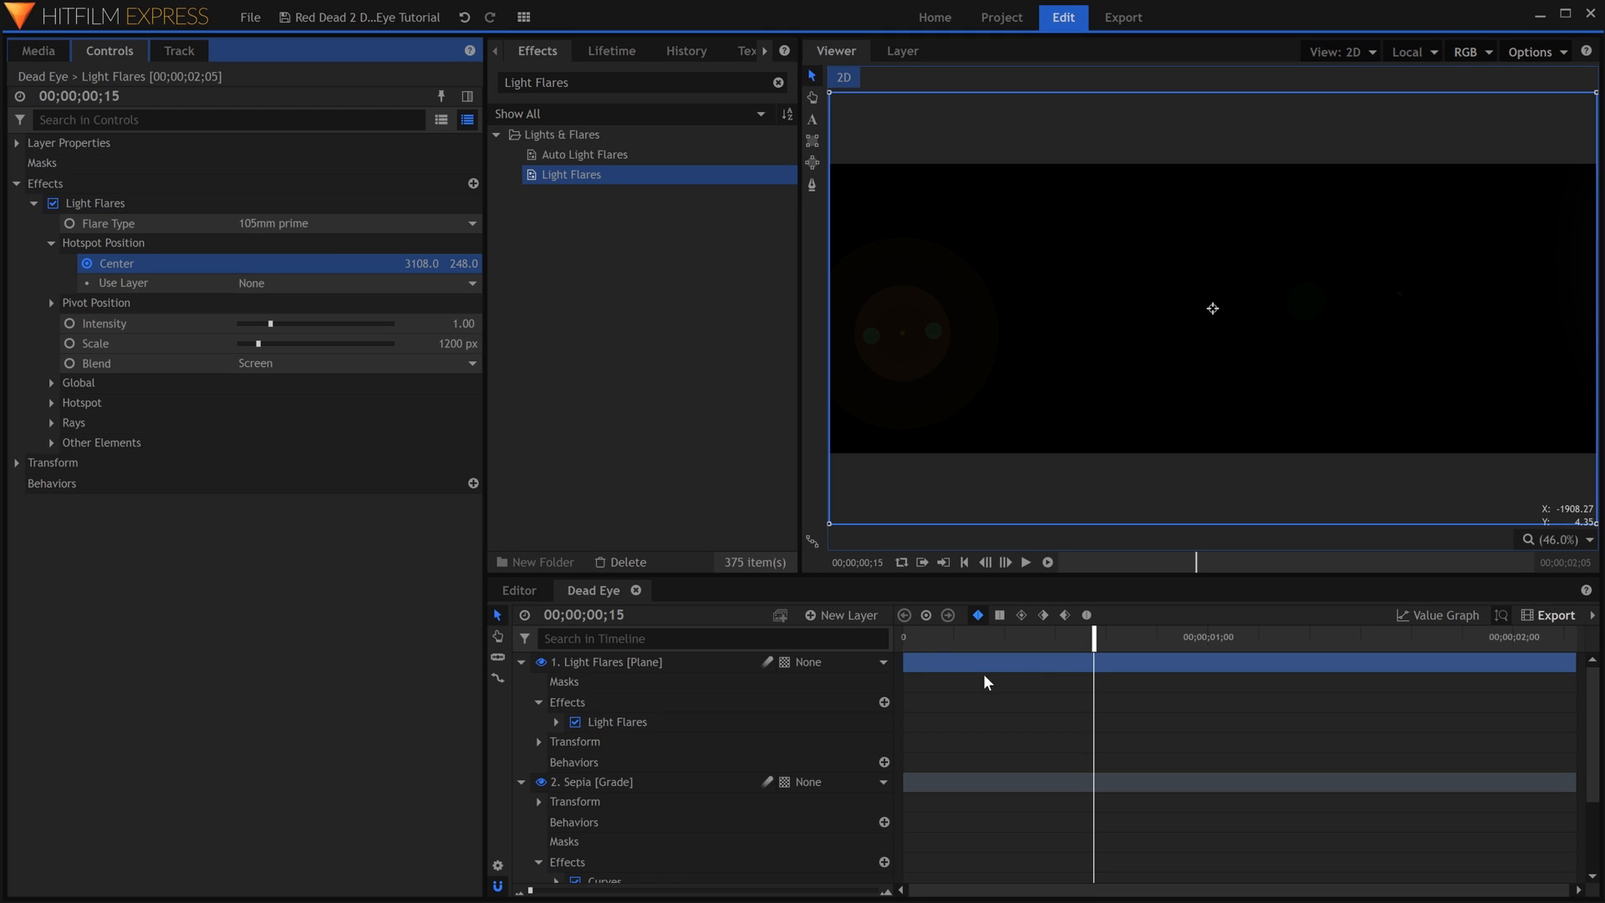
- At 00;00;01;00, move the flare's hotspot beyond the frame's left edge, to about -3372 horizontally
{"action": "left_click_drag", "start_coordinate": [1095, 645], "coordinate": [1215, 645]}
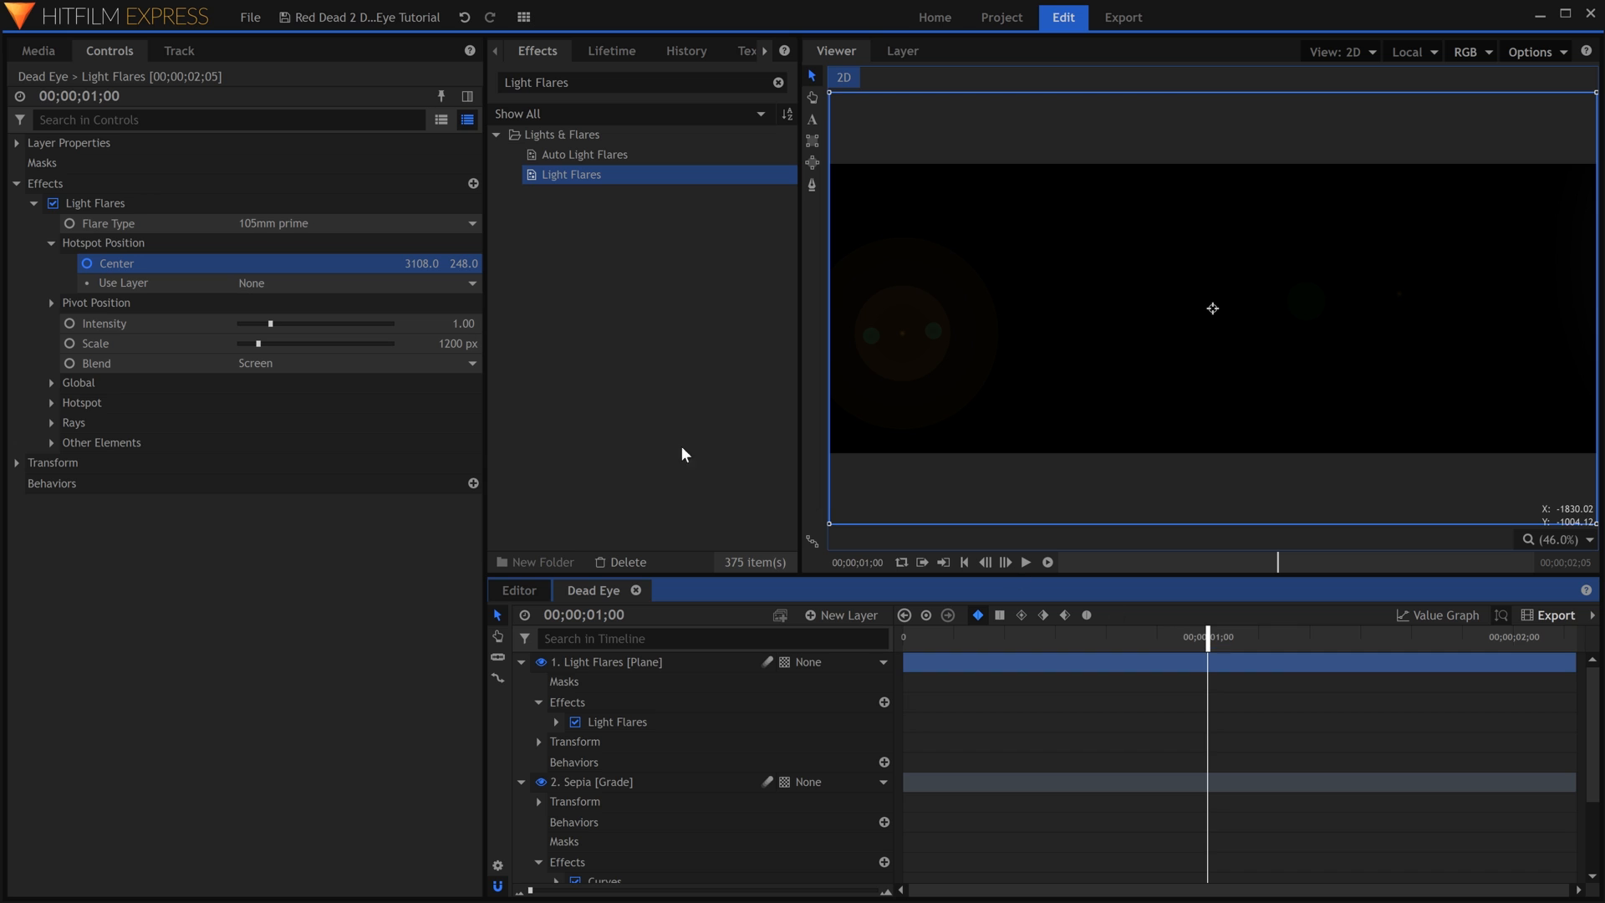
{"action": "left_click_drag", "start_coordinate": [421, 263], "coordinate": [251, 263]}
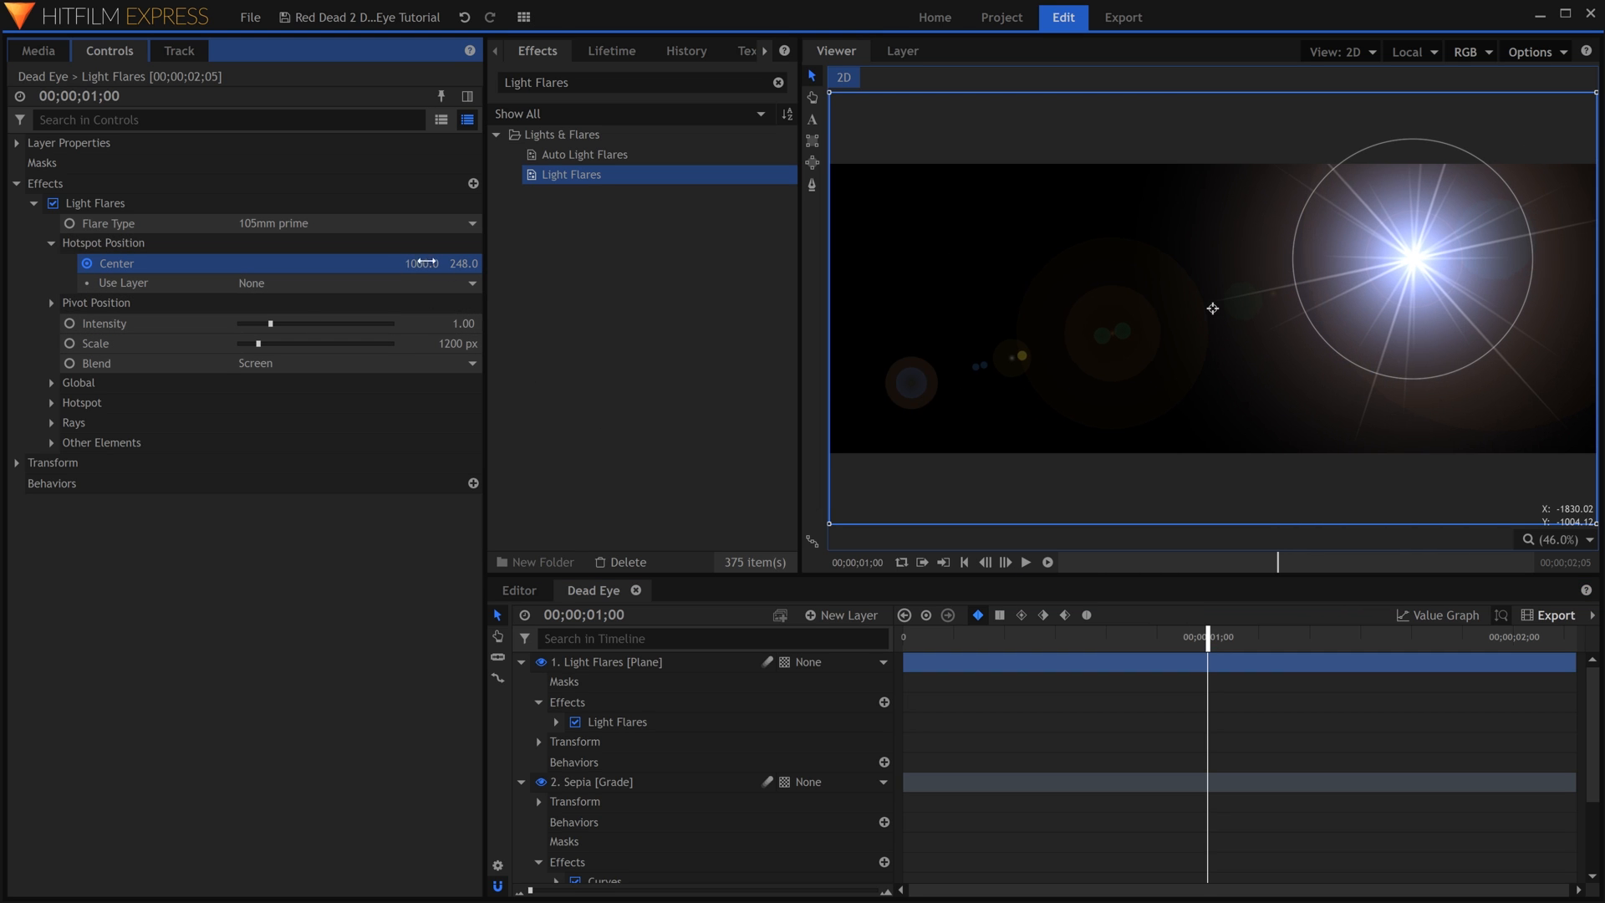
{"action": "left_click_drag", "start_coordinate": [1504, 361], "coordinate": [620, 273]}
- Set the Light Flares layer's blend mode to Screen and check a frame partway through the flare's sweep
{"action": "left_click_drag", "start_coordinate": [1208, 640], "coordinate": [1168, 619]}
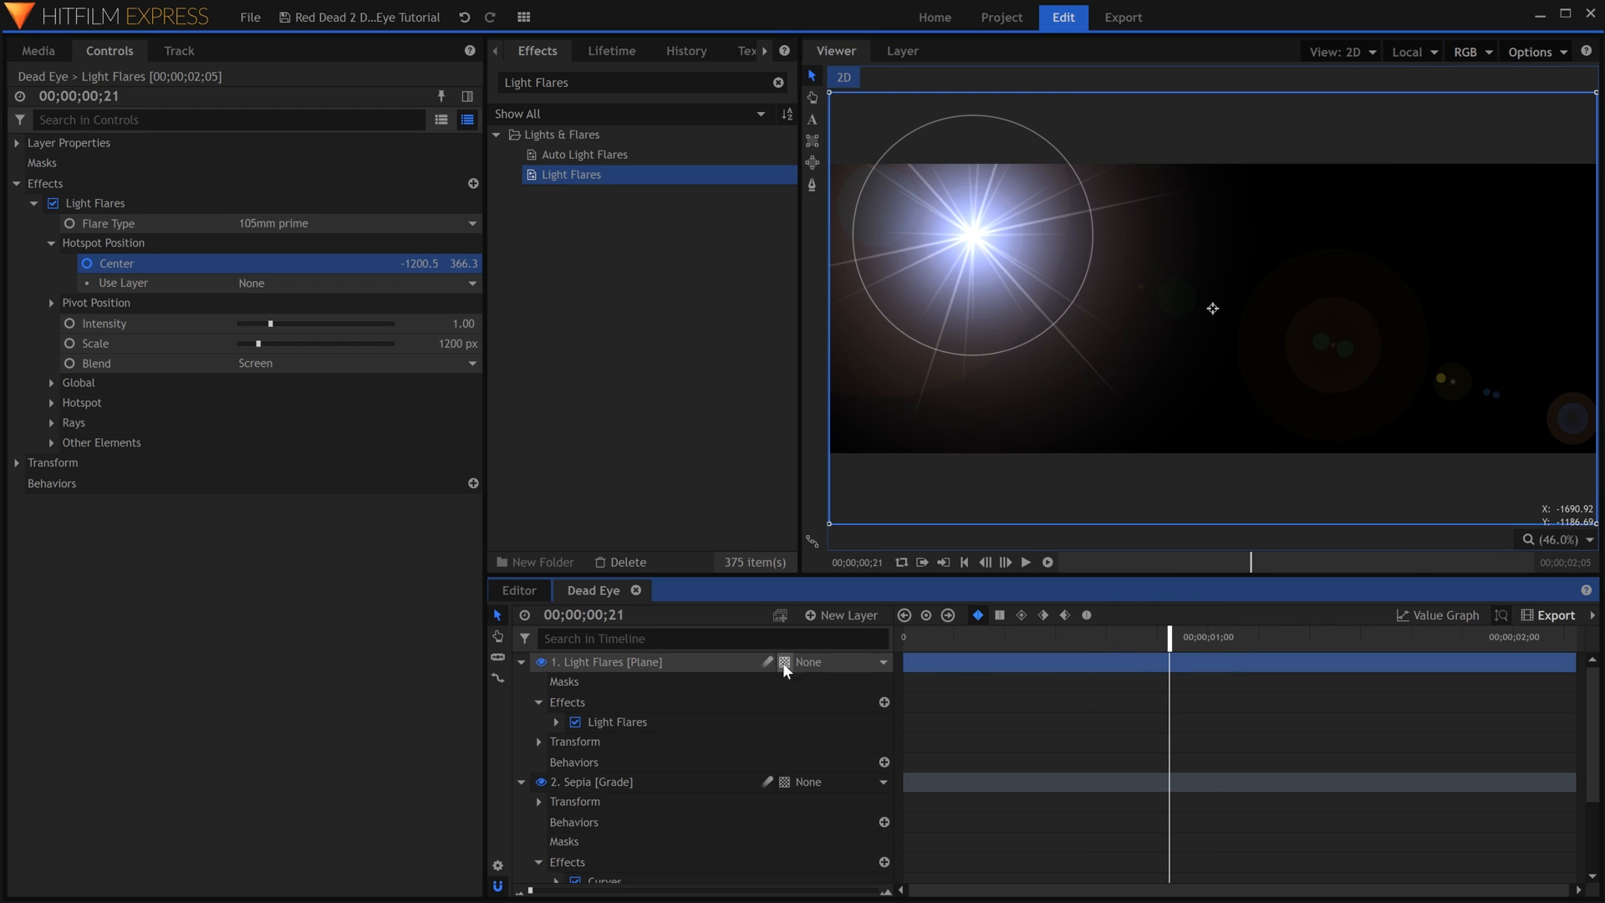
{"action": "right_click", "coordinate": [724, 662]}
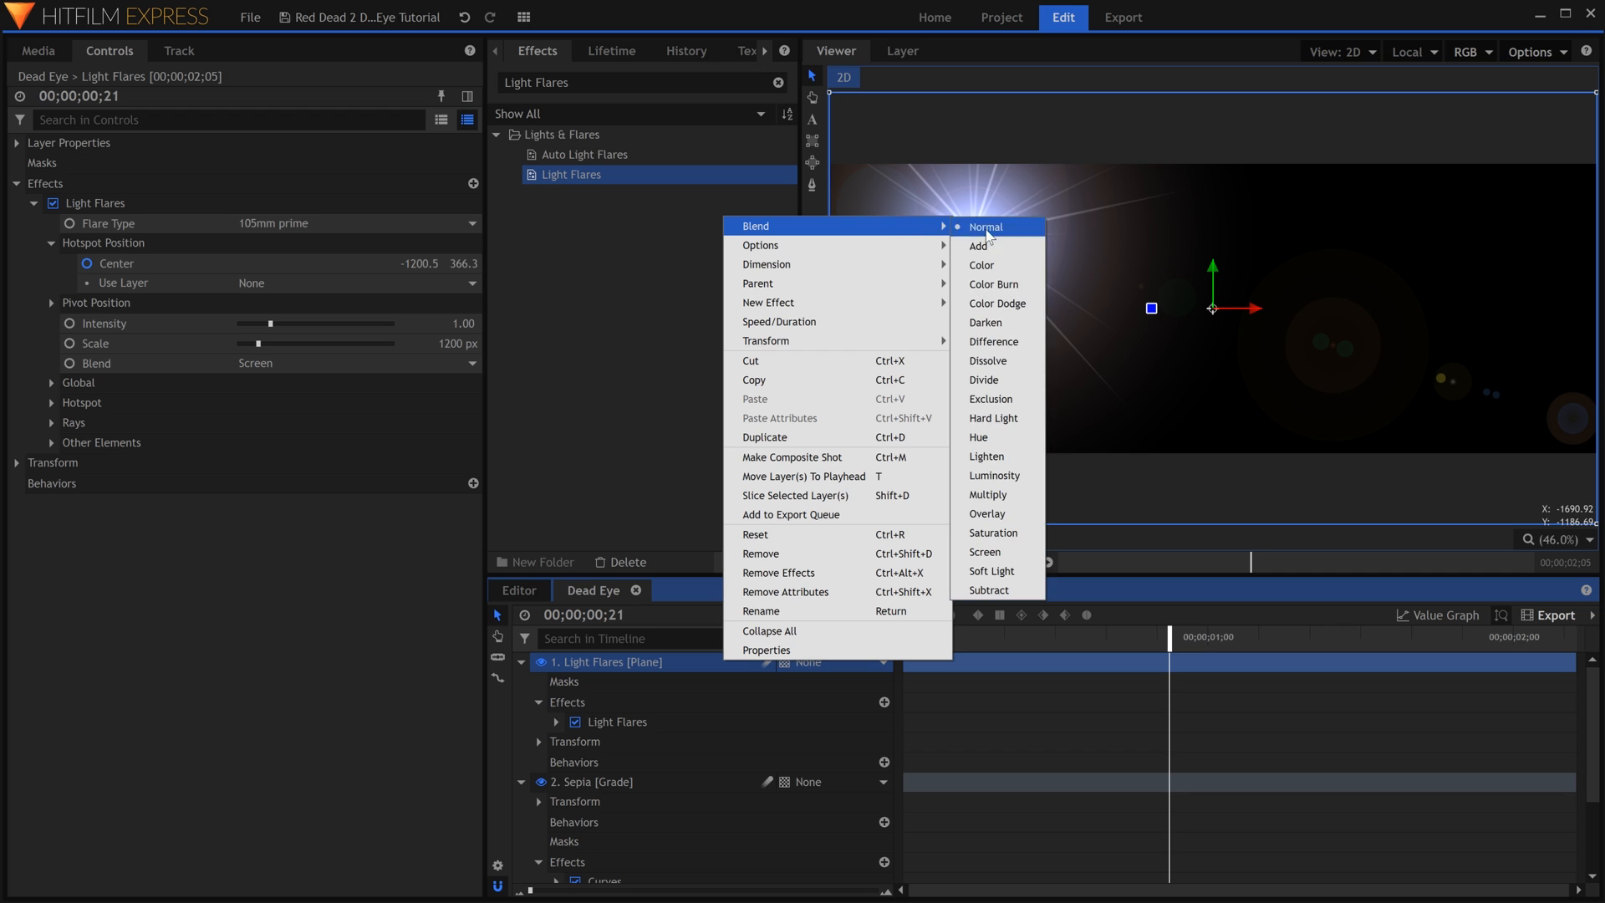
{"action": "left_click", "coordinate": [982, 554]}
{"action": "left_click_drag", "start_coordinate": [1133, 637], "coordinate": [1112, 639]}
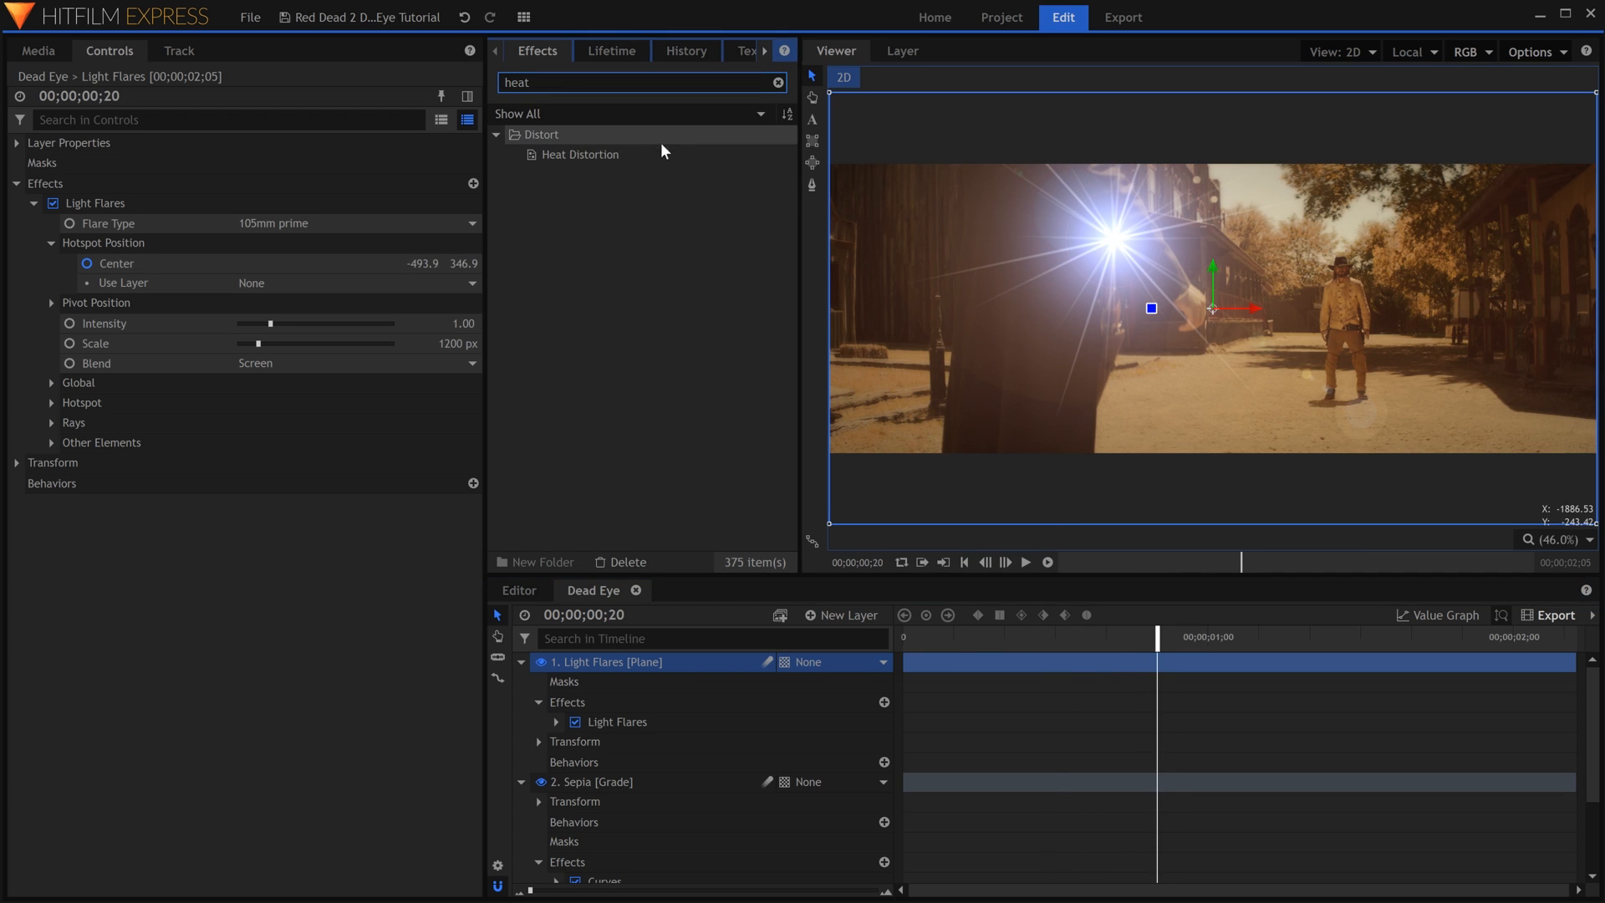
- Search the effects for "heat" and add Heat Distortion after the Light Flares effect on the plane
{"action": "left_click", "coordinate": [654, 155]}
{"action": "left_click_drag", "start_coordinate": [655, 162], "coordinate": [209, 456]}
{"action": "left_click", "coordinate": [43, 204]}
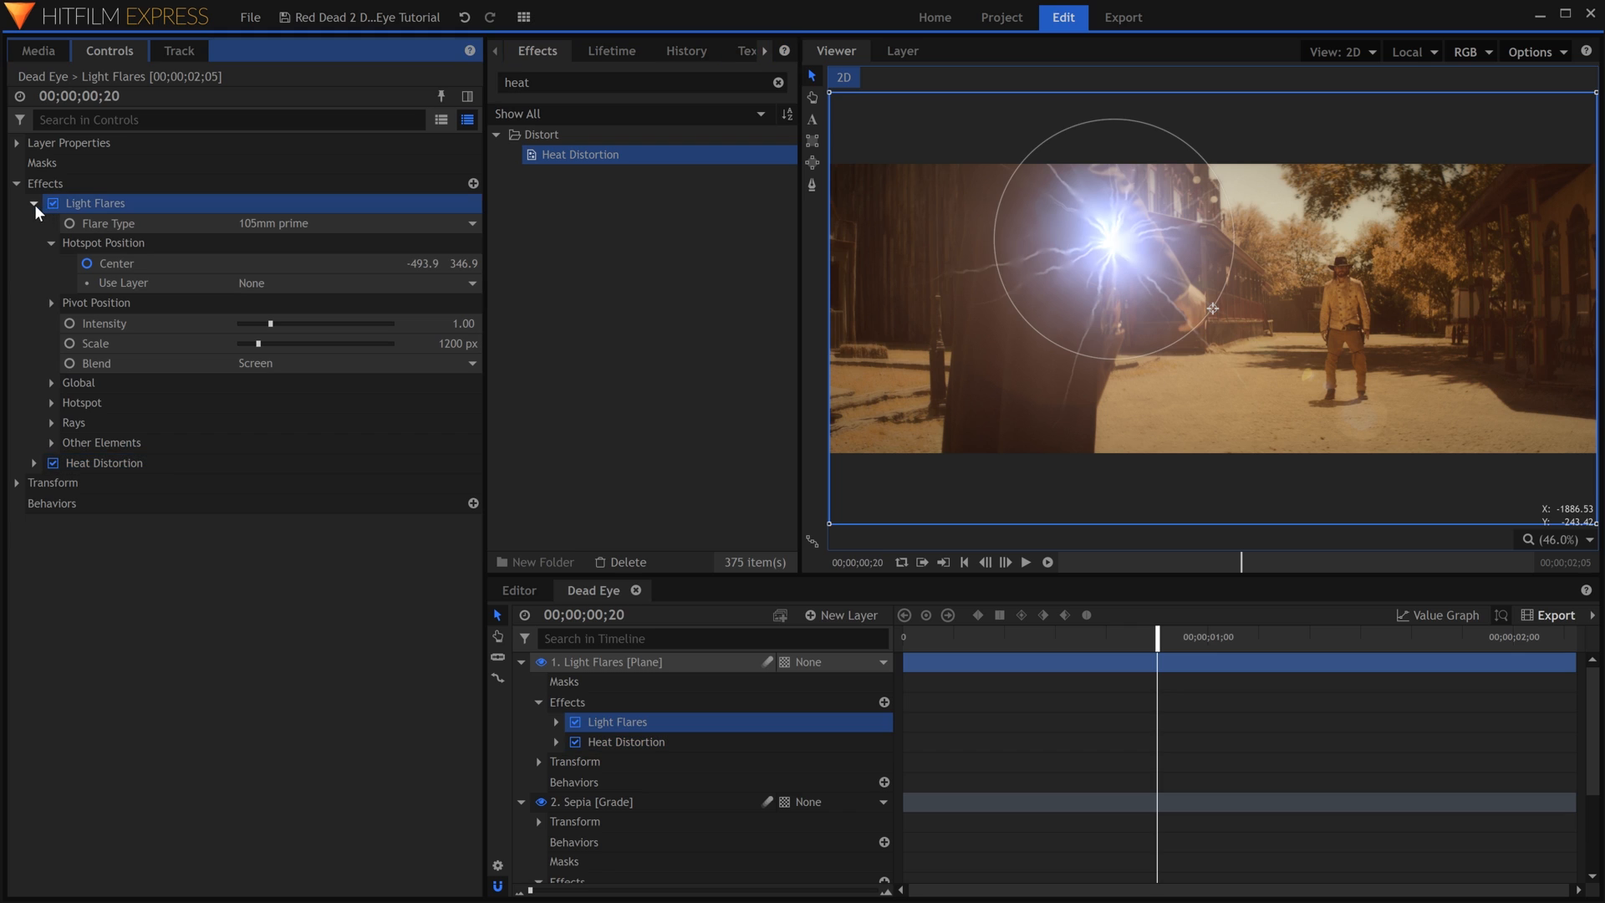
{"action": "left_click", "coordinate": [33, 203]}
- Set the Heat Distortion's Scale to 400.6 px, Distortion to 188.0 and Diffusion Strength to 158.0
{"action": "left_click", "coordinate": [32, 224]}
{"action": "left_click_drag", "start_coordinate": [253, 270], "coordinate": [383, 287]}
{"action": "left_click_drag", "start_coordinate": [279, 323], "coordinate": [351, 319]}
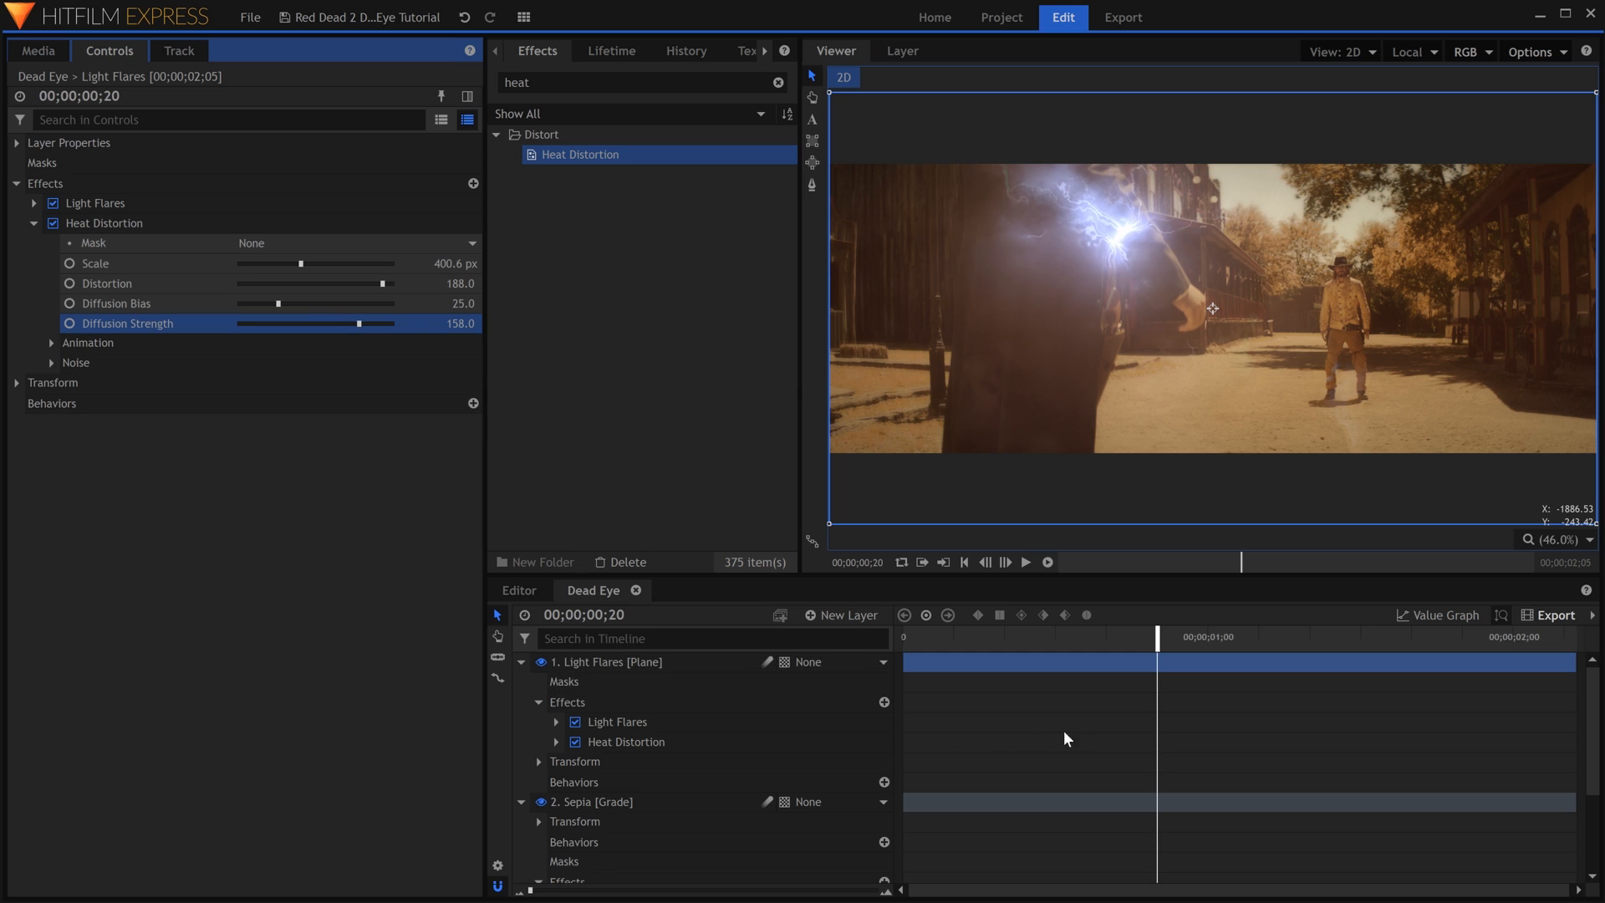
{"action": "mouse_move", "coordinate": [1154, 641]}
{"action": "left_mouse_down"}
{"action": "mouse_move", "coordinate": [1106, 641]}
{"action": "mouse_move", "coordinate": [1141, 640]}
{"action": "left_mouse_up"}
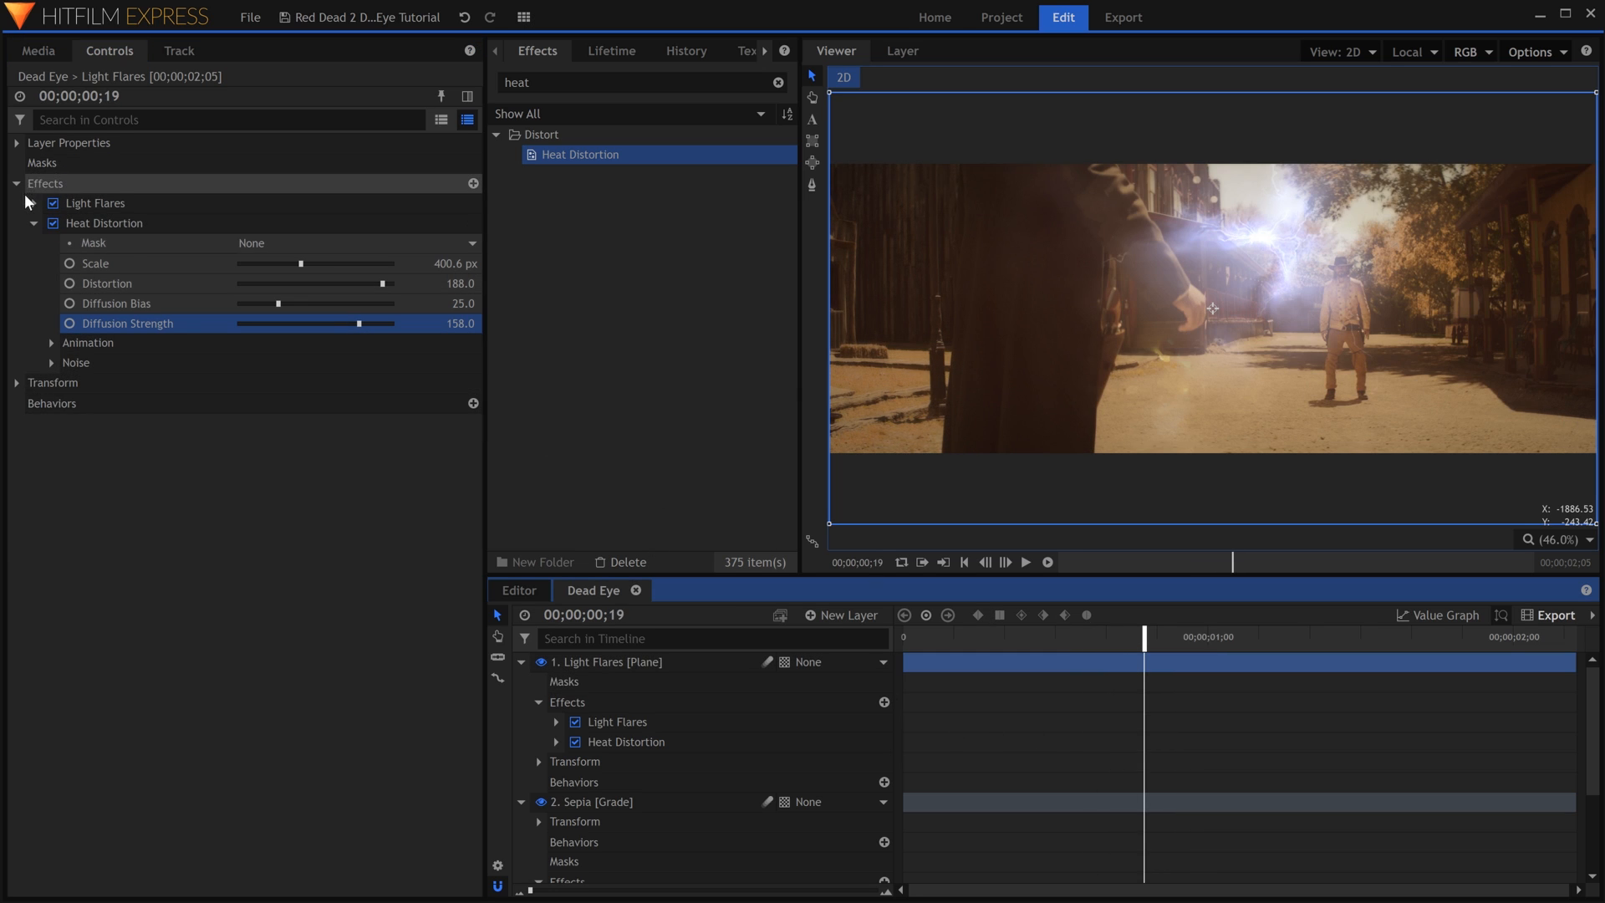
- Change the flare's type to Sun glare and its Scale to 3000 px
{"action": "left_click", "coordinate": [34, 203]}
{"action": "left_click", "coordinate": [320, 225]}
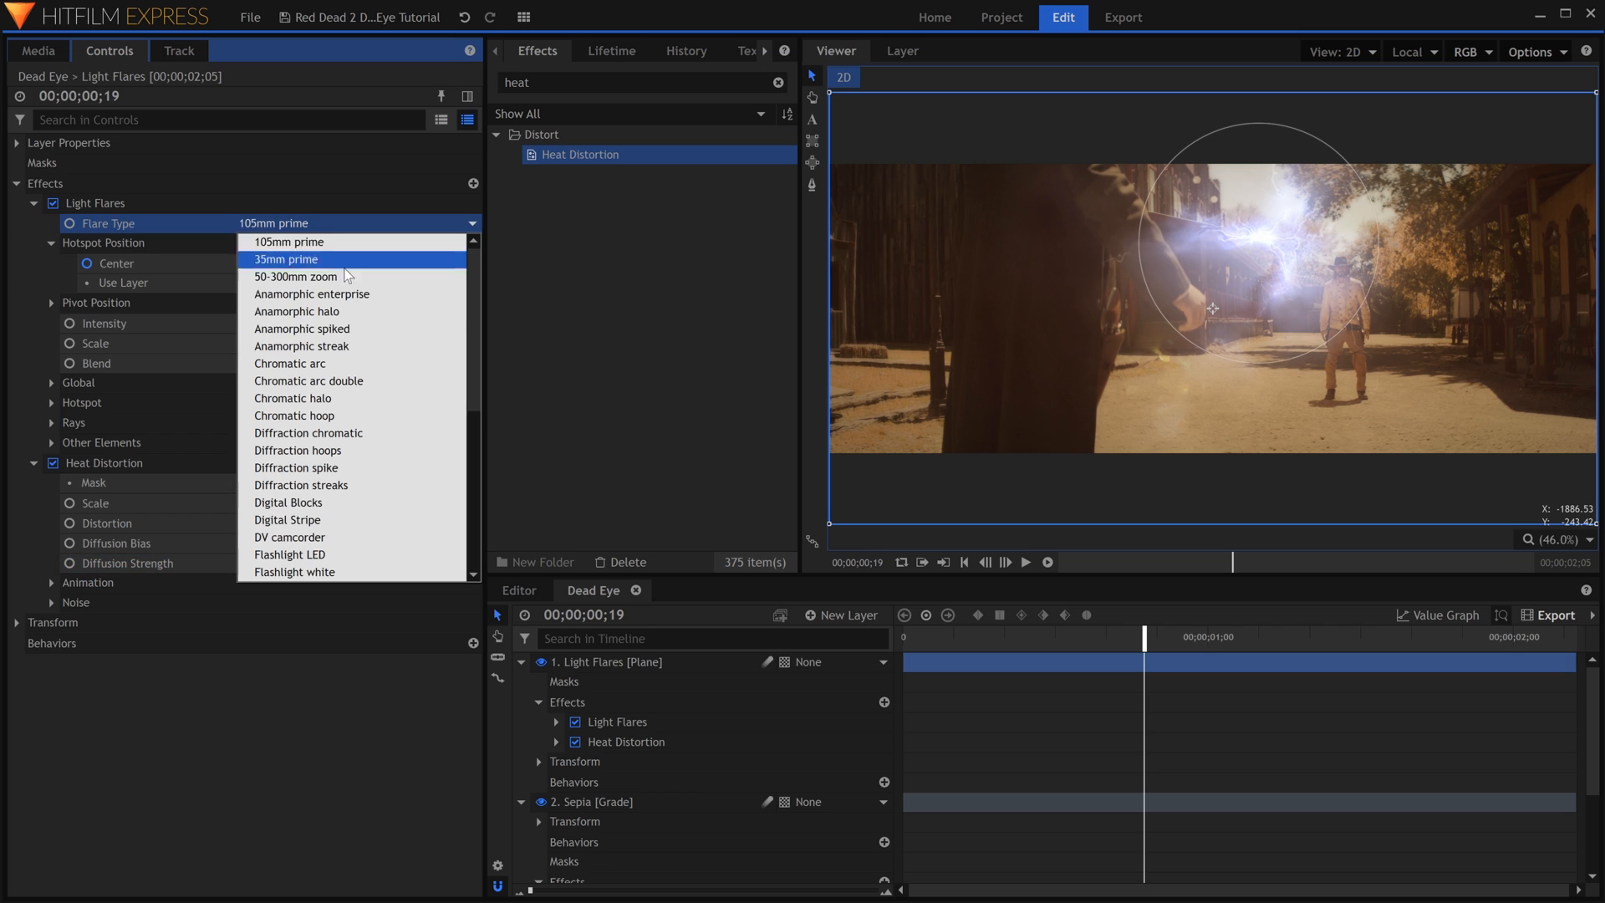
{"action": "scroll", "coordinate": [365, 376], "scroll_direction": "down", "scroll_amount": 5}
{"action": "left_click", "coordinate": [354, 535]}
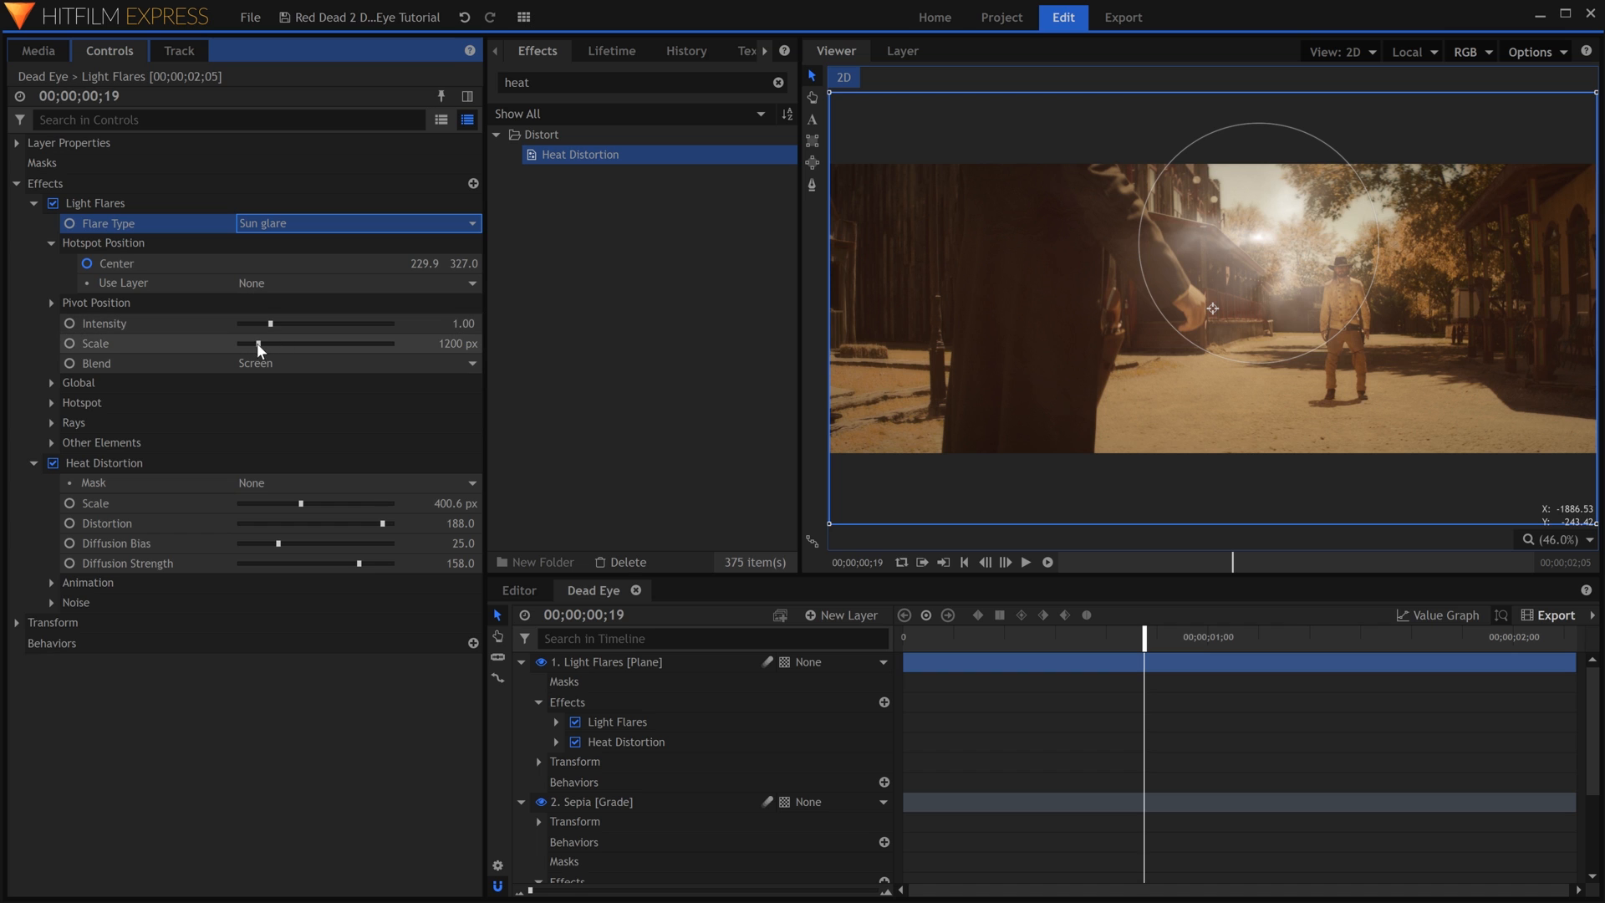
{"action": "mouse_move", "coordinate": [257, 342]}
{"action": "left_mouse_down"}
{"action": "mouse_move", "coordinate": [301, 340]}
{"action": "mouse_move", "coordinate": [264, 342]}
{"action": "mouse_move", "coordinate": [279, 341]}
{"action": "left_mouse_up"}
{"action": "left_click_drag", "start_coordinate": [278, 341], "coordinate": [286, 342]}
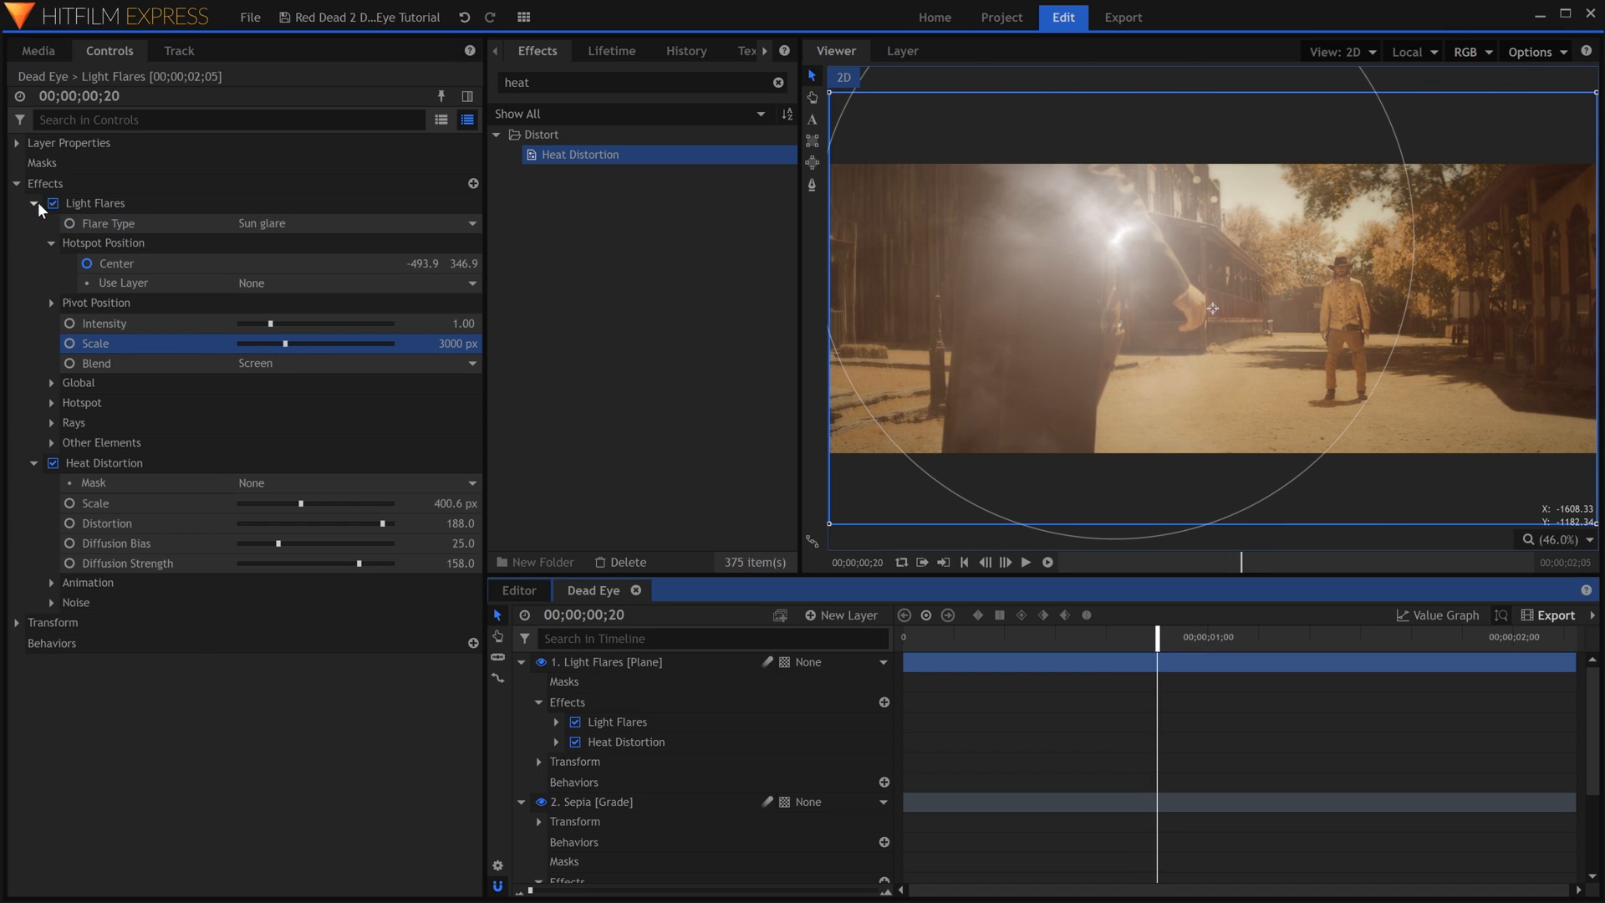
- Duplicate the Light Flares effect on the Light Flares plane
{"action": "left_click", "coordinate": [34, 203]}
{"action": "left_click", "coordinate": [34, 223]}
{"action": "right_click", "coordinate": [134, 204]}
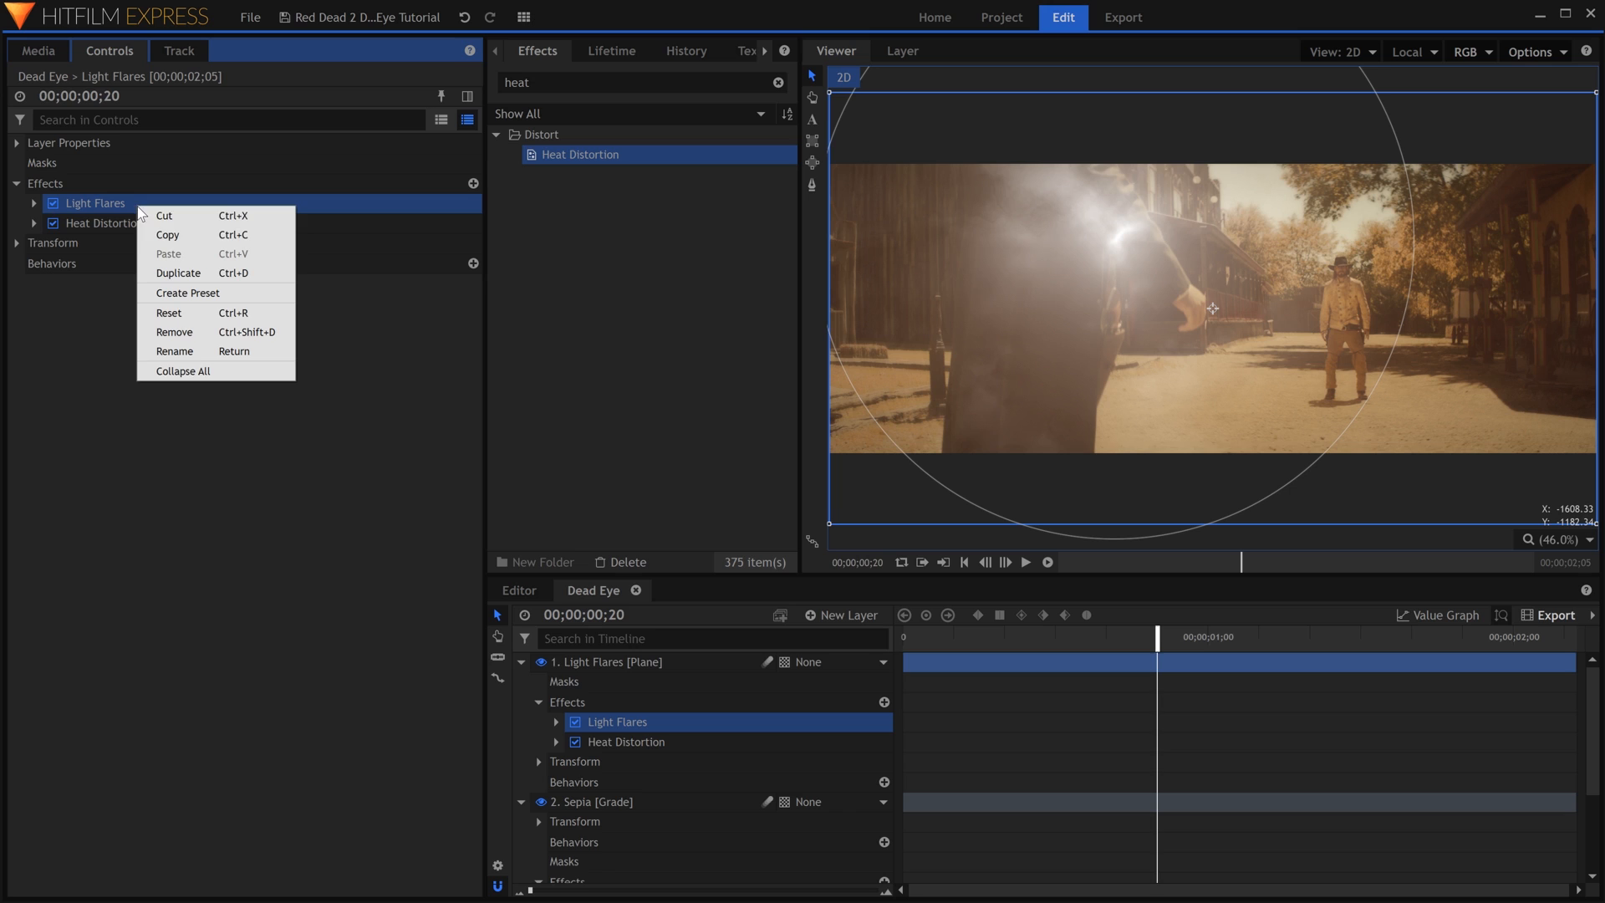
{"action": "left_click", "coordinate": [170, 269]}
- Lower both Center keyframes of the duplicated flare so its hotspot crosses the lower half of the frame
{"action": "left_click", "coordinate": [34, 223]}
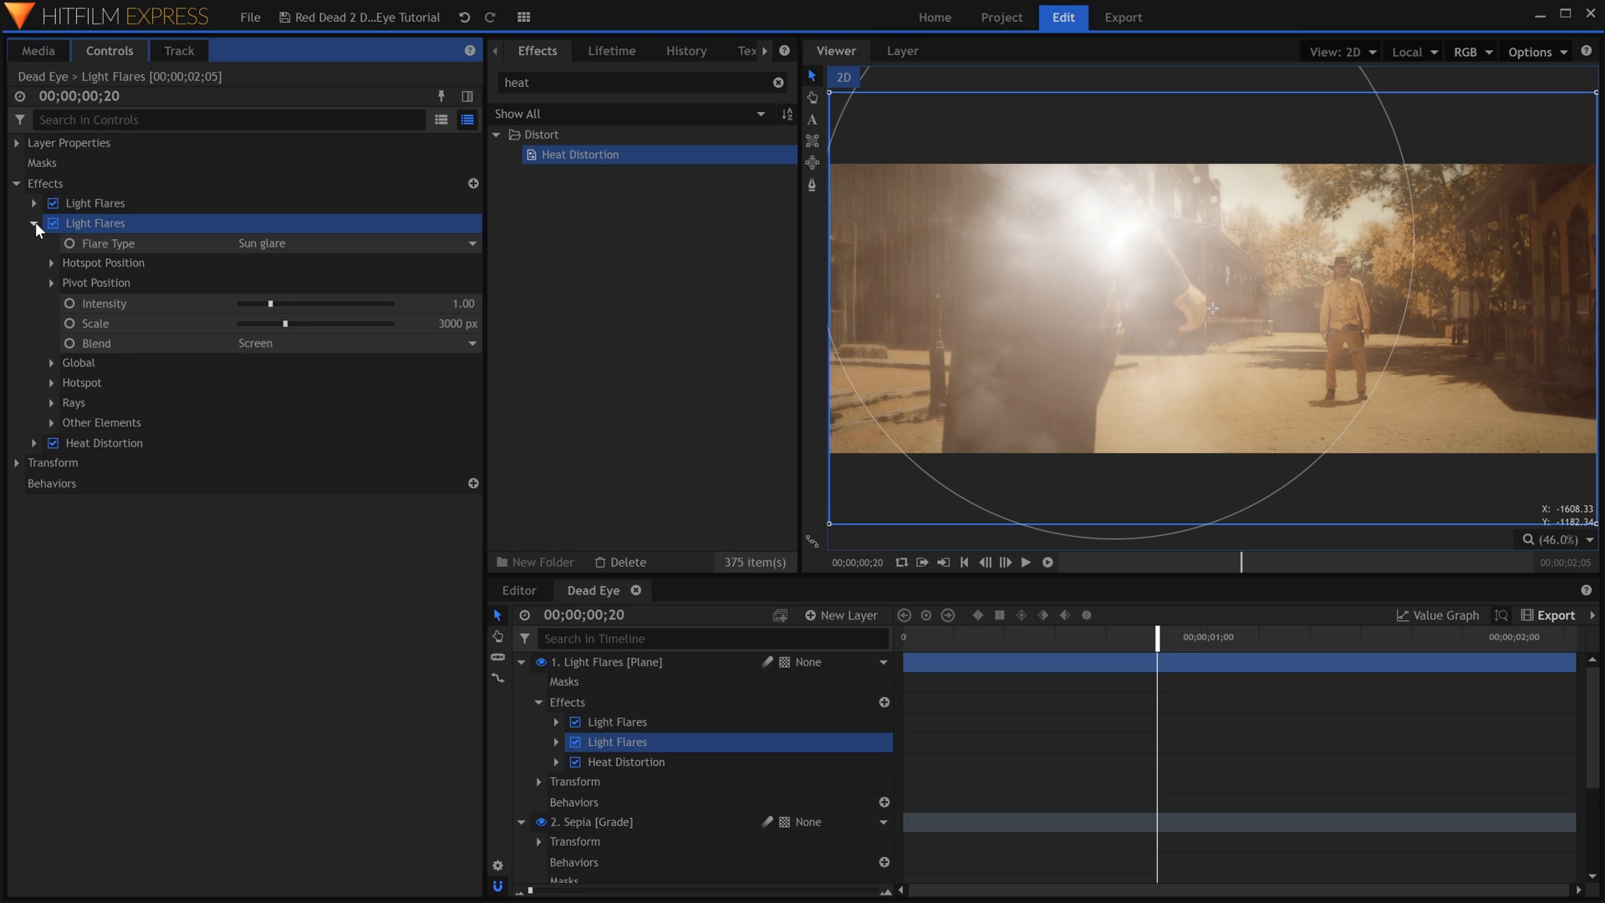
{"action": "left_click", "coordinate": [51, 263]}
{"action": "left_click", "coordinate": [167, 286]}
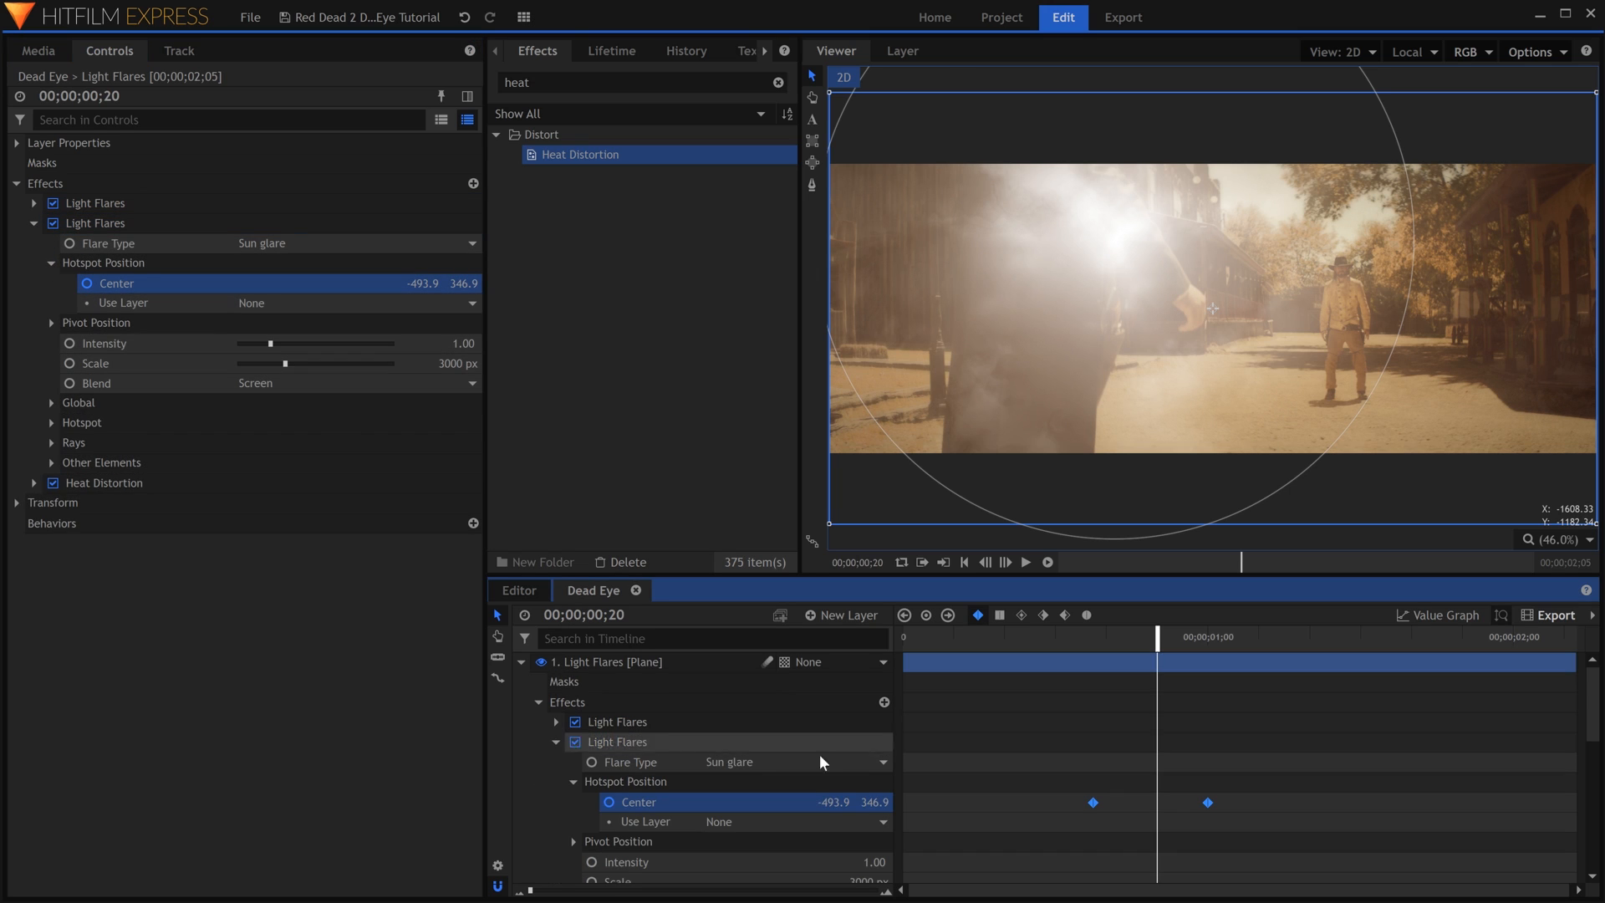
{"action": "left_click", "coordinate": [1092, 802]}
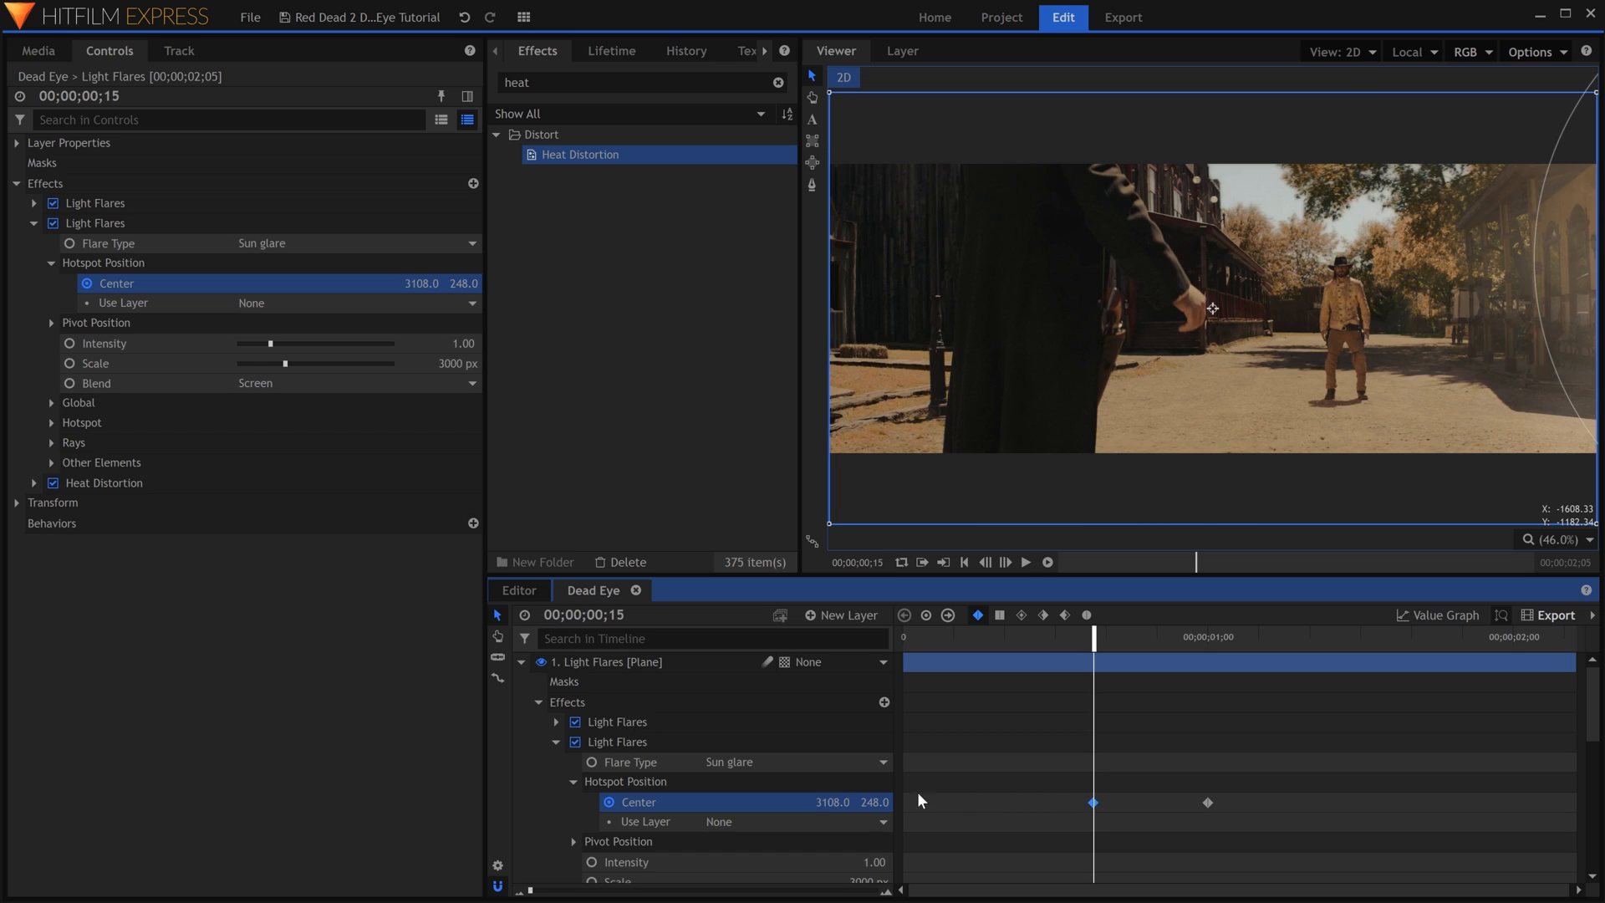
{"action": "left_click_drag", "start_coordinate": [1211, 309], "coordinate": [1211, 308]}
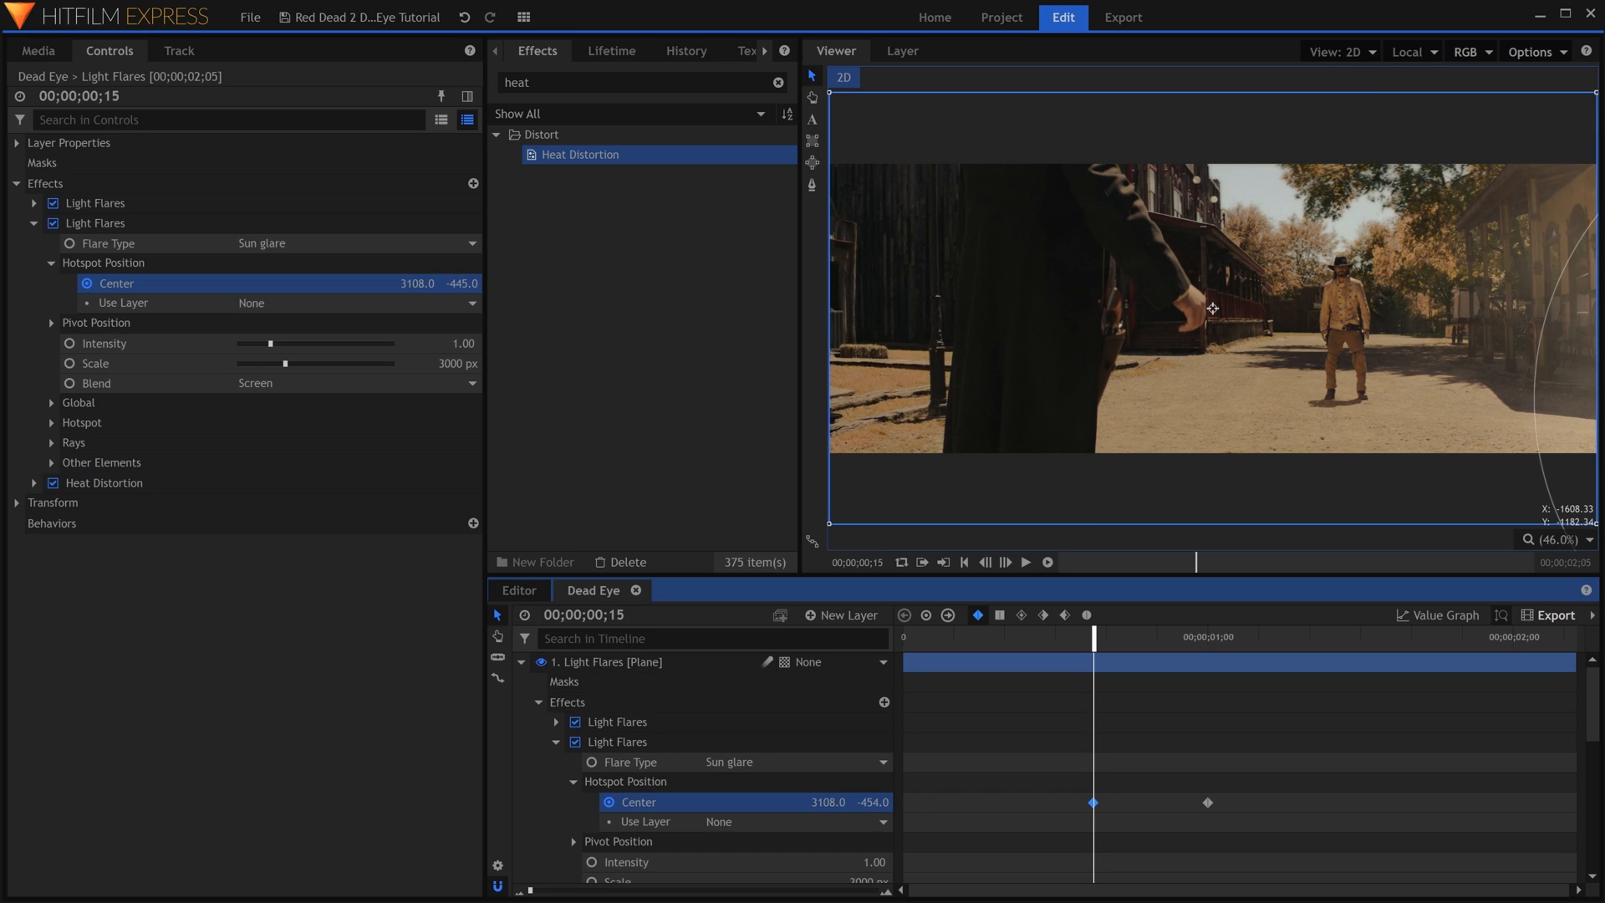
{"action": "left_click", "coordinate": [1208, 802]}
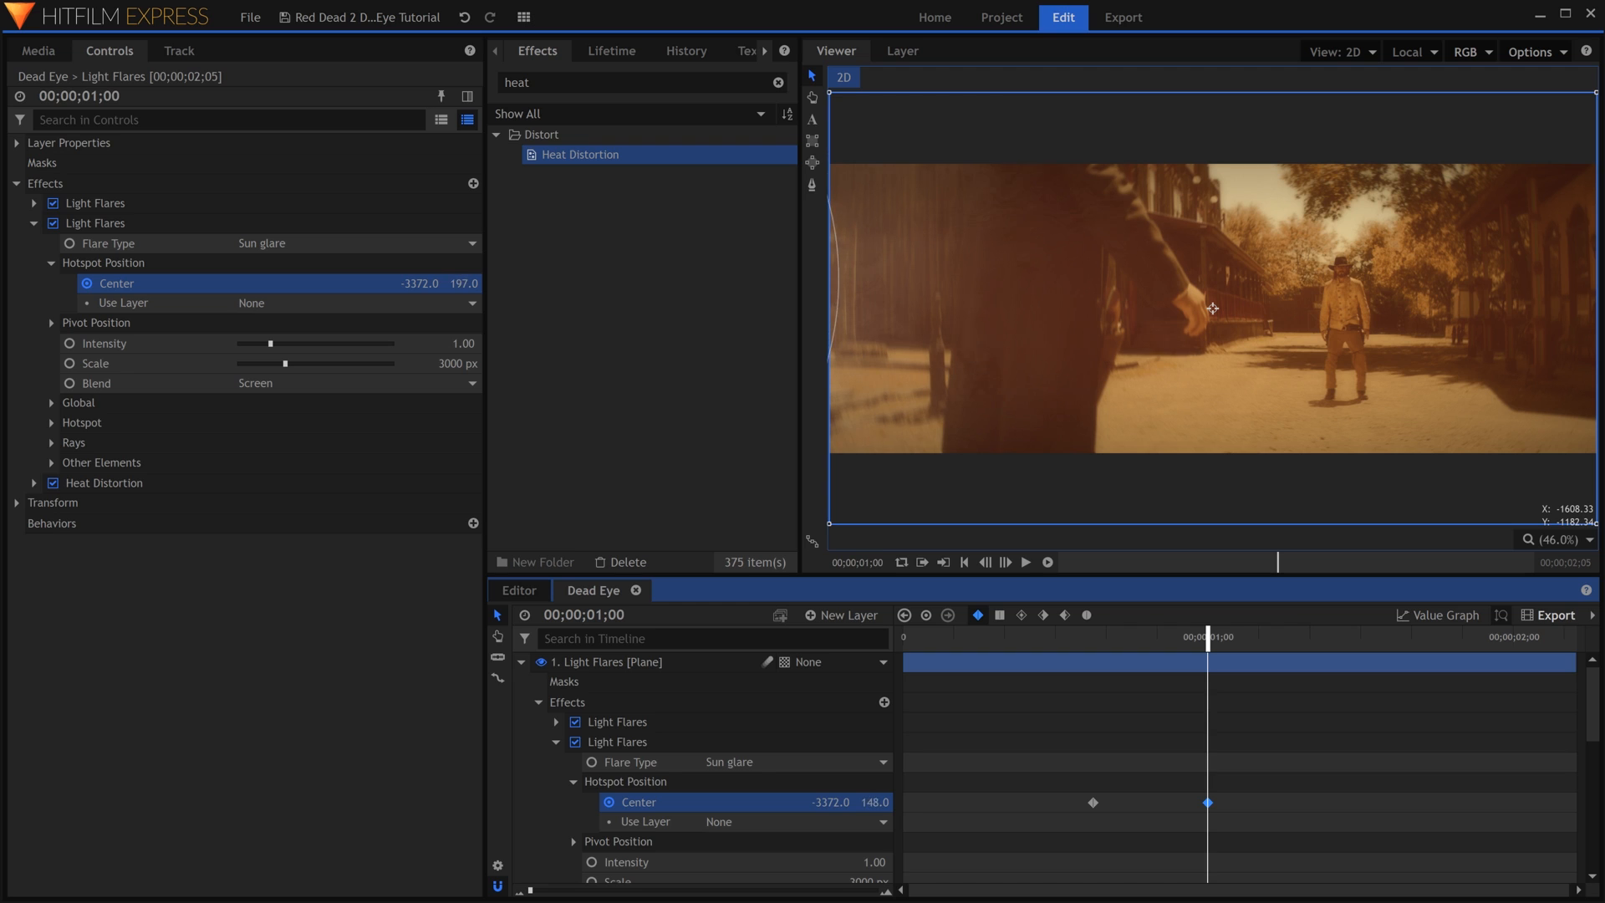
{"action": "left_click_drag", "start_coordinate": [1212, 309], "coordinate": [1211, 309]}
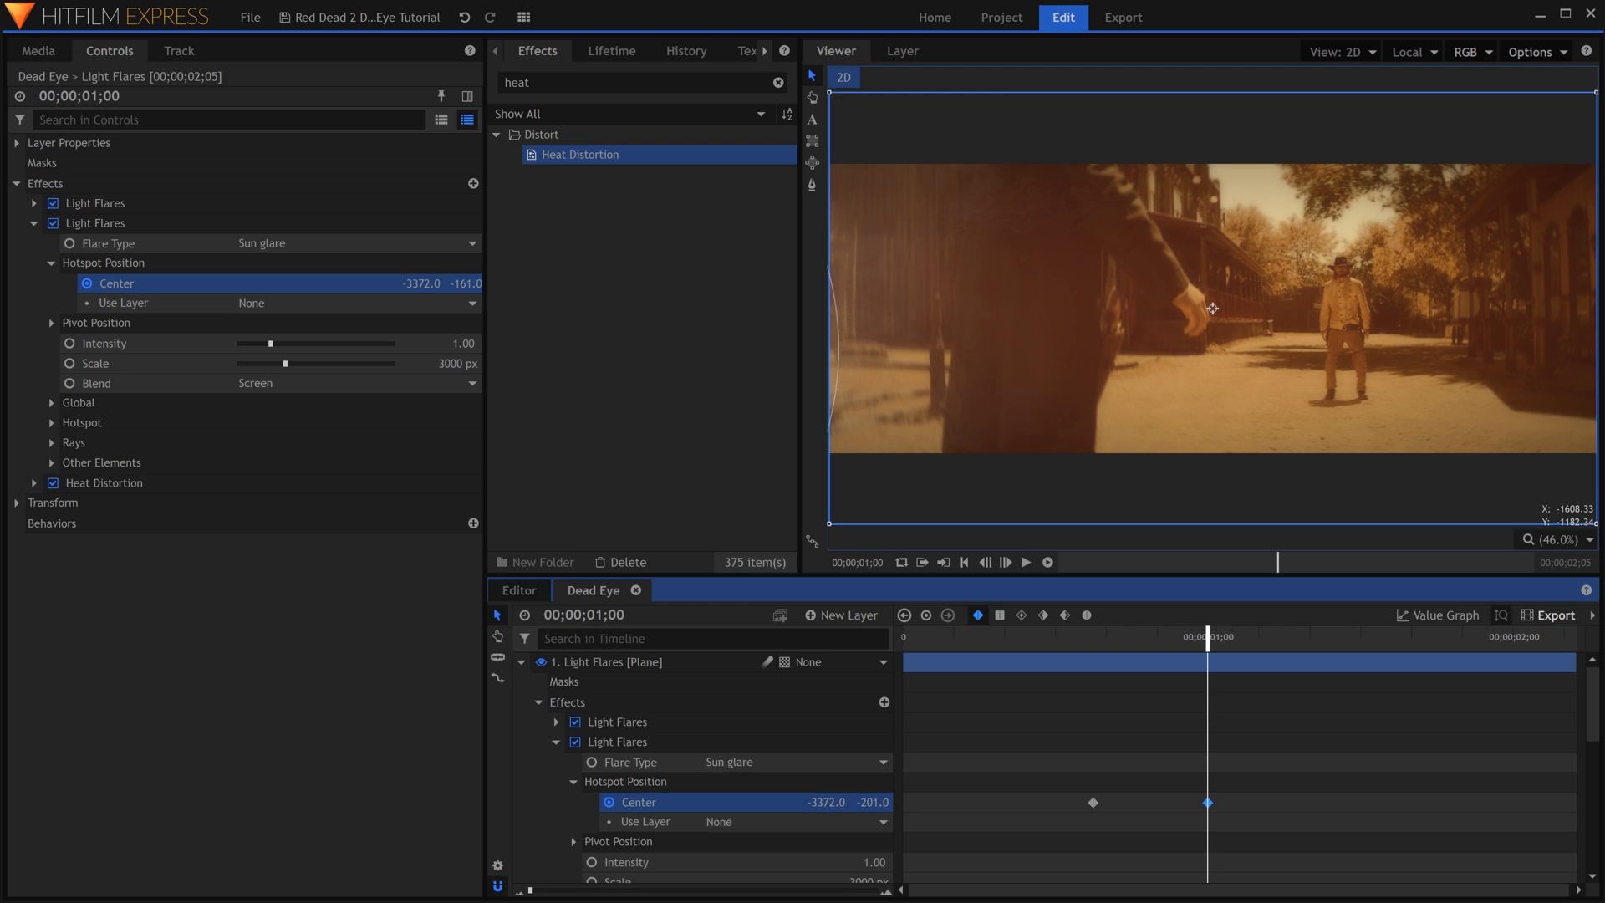
- Shift both Center keyframes of the second flare two frames later to offset its sweep from the first
{"action": "left_click", "coordinate": [1146, 634]}
{"action": "left_click_drag", "start_coordinate": [1055, 791], "coordinate": [1227, 796]}
{"action": "left_click", "coordinate": [1261, 766]}
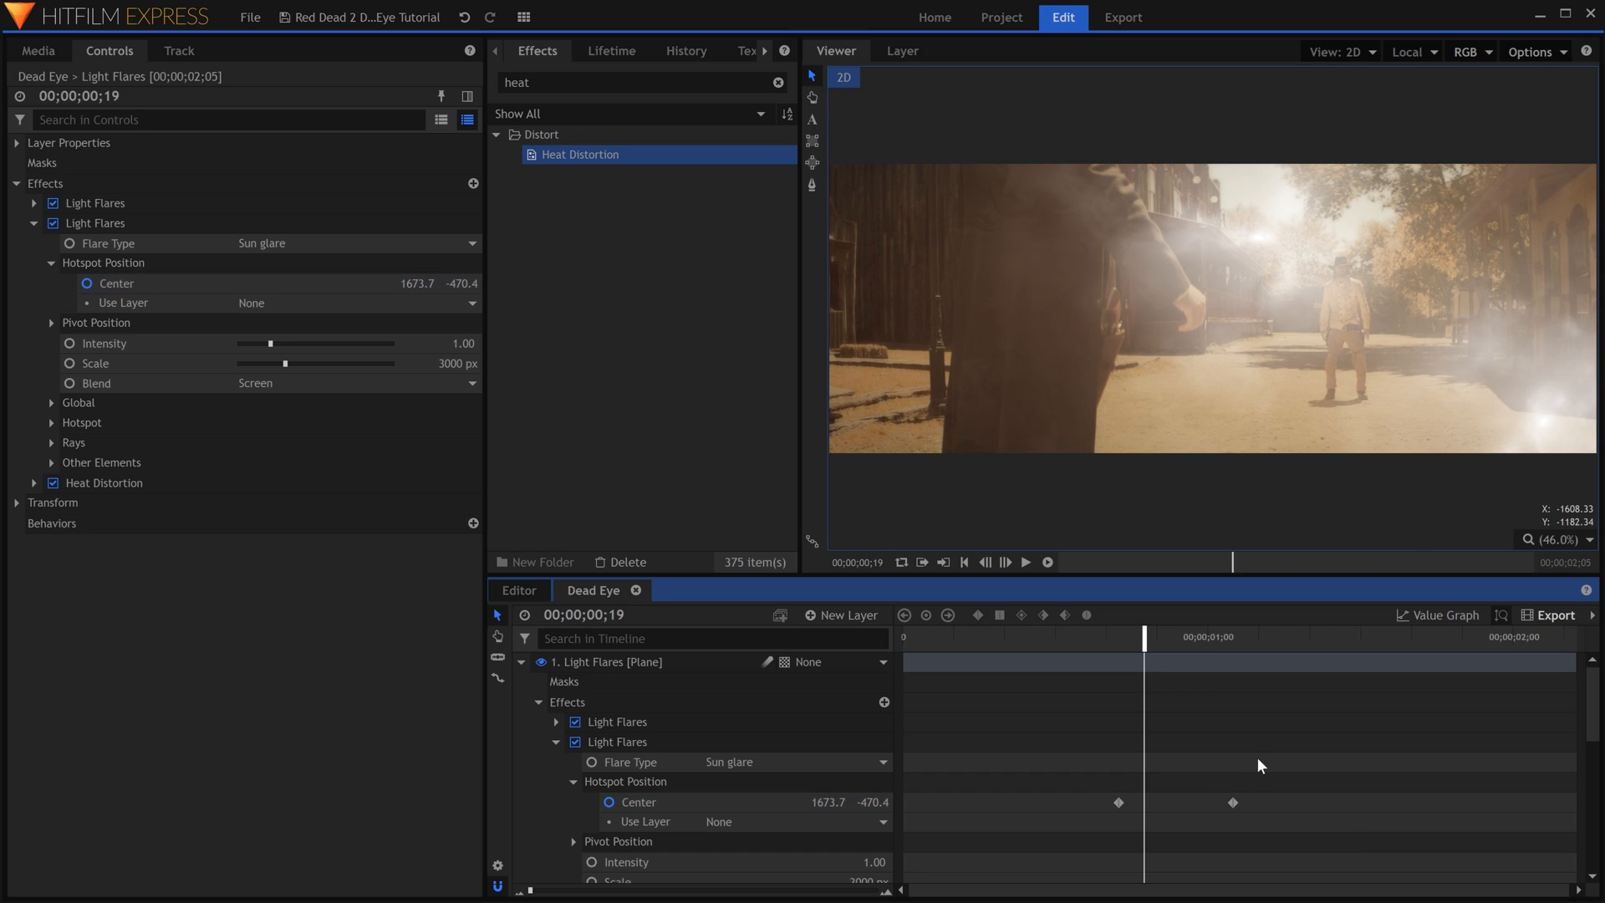
{"action": "left_click_drag", "start_coordinate": [1089, 633], "coordinate": [1156, 640]}
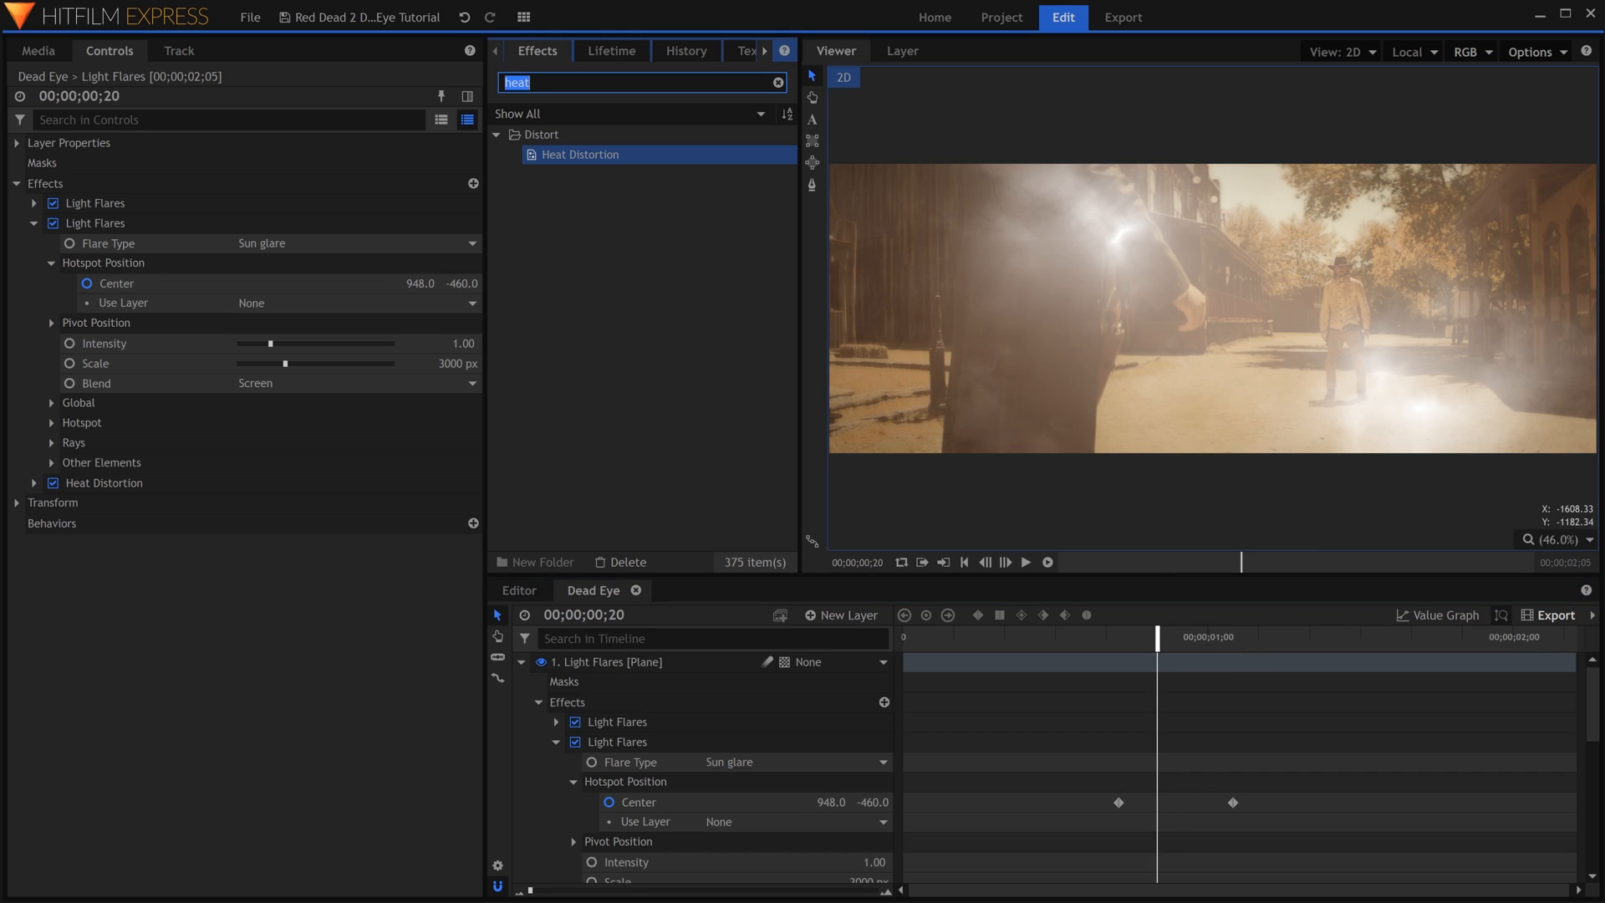
- Search the effects for "echo" and place the temporal Echo effect between the second Light Flares and Heat Distortion
{"action": "double_click", "coordinate": [516, 82]}
{"action": "type", "text": "echo"}
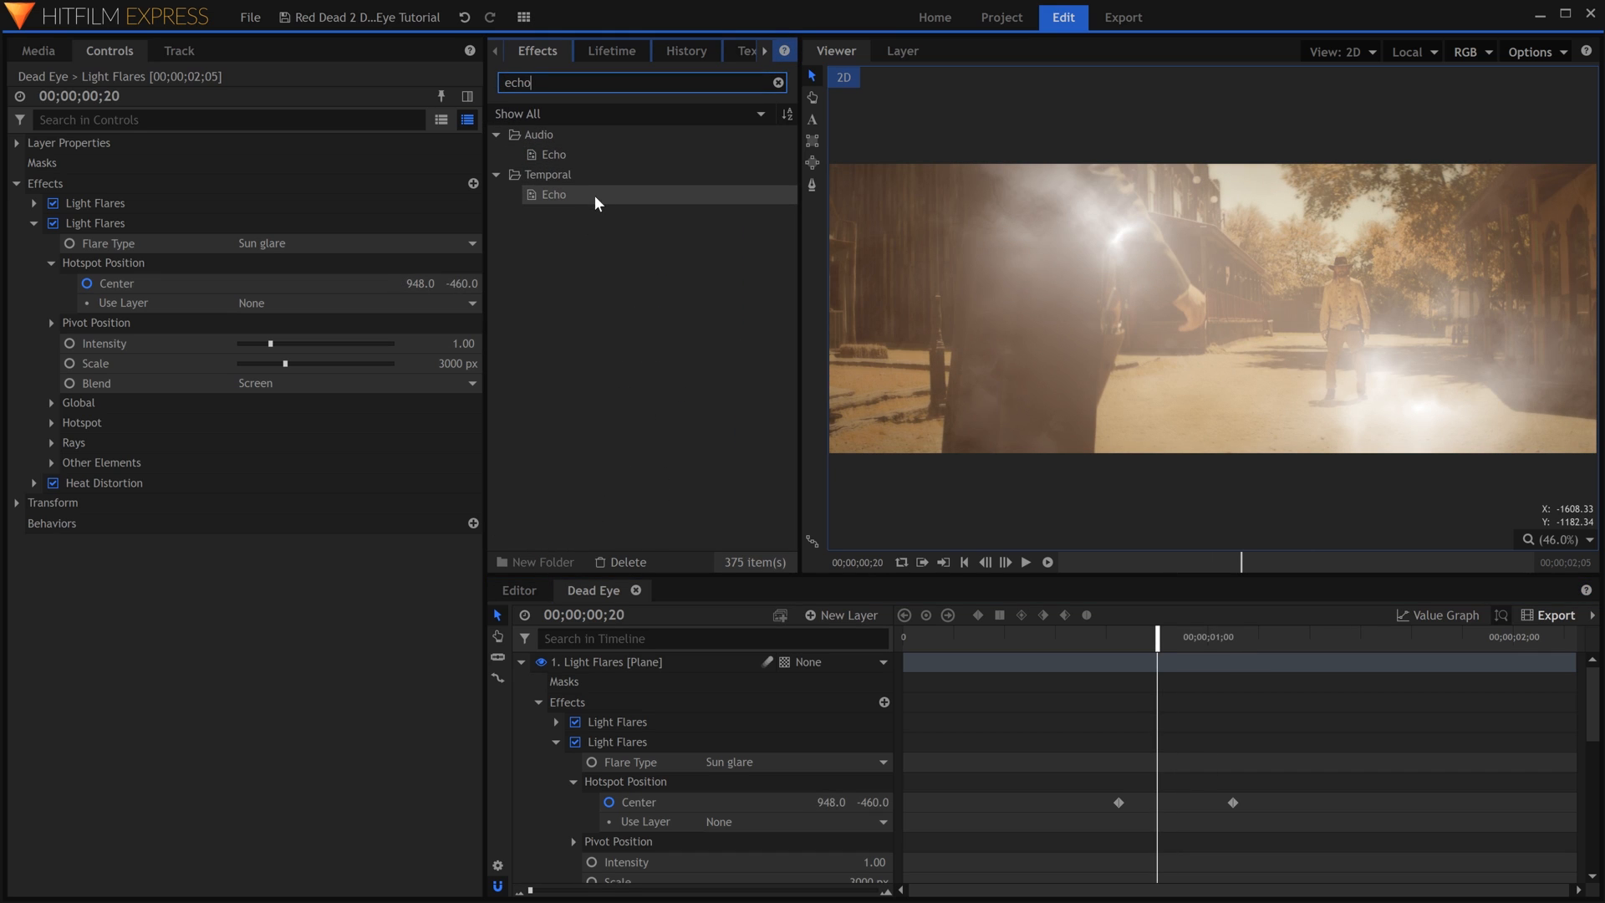
{"action": "left_click_drag", "start_coordinate": [594, 198], "coordinate": [108, 479]}
- Set the Echo effect's Echo Time to -0.10 s
{"action": "left_click", "coordinate": [34, 224]}
{"action": "left_click", "coordinate": [35, 243]}
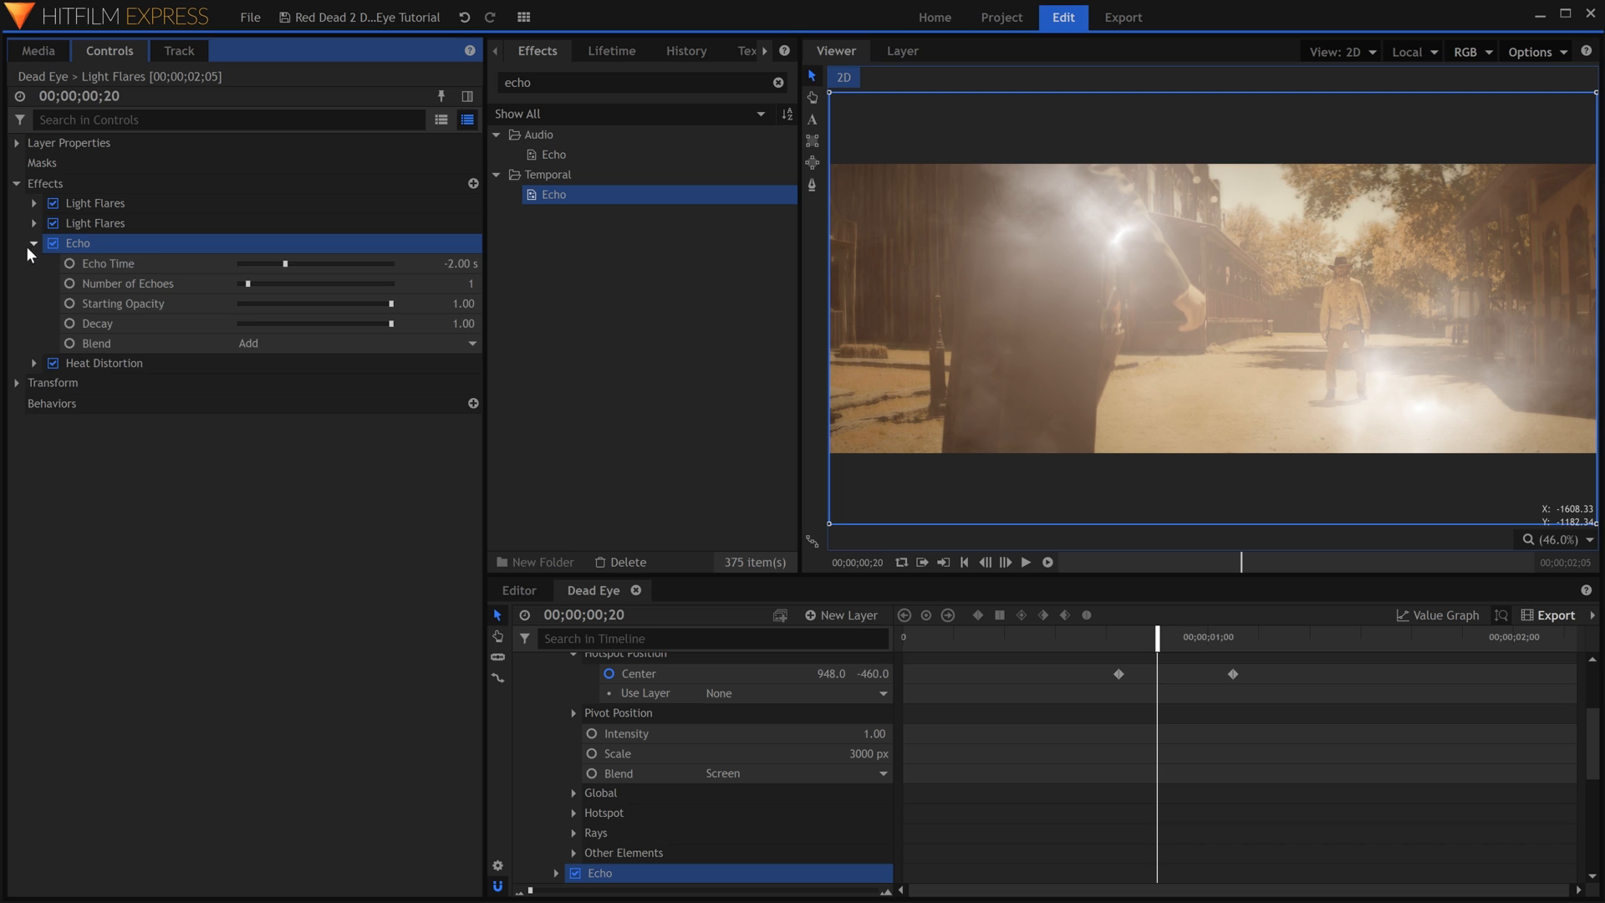
{"action": "left_click", "coordinate": [452, 263]}
{"action": "key", "text": "Return"}
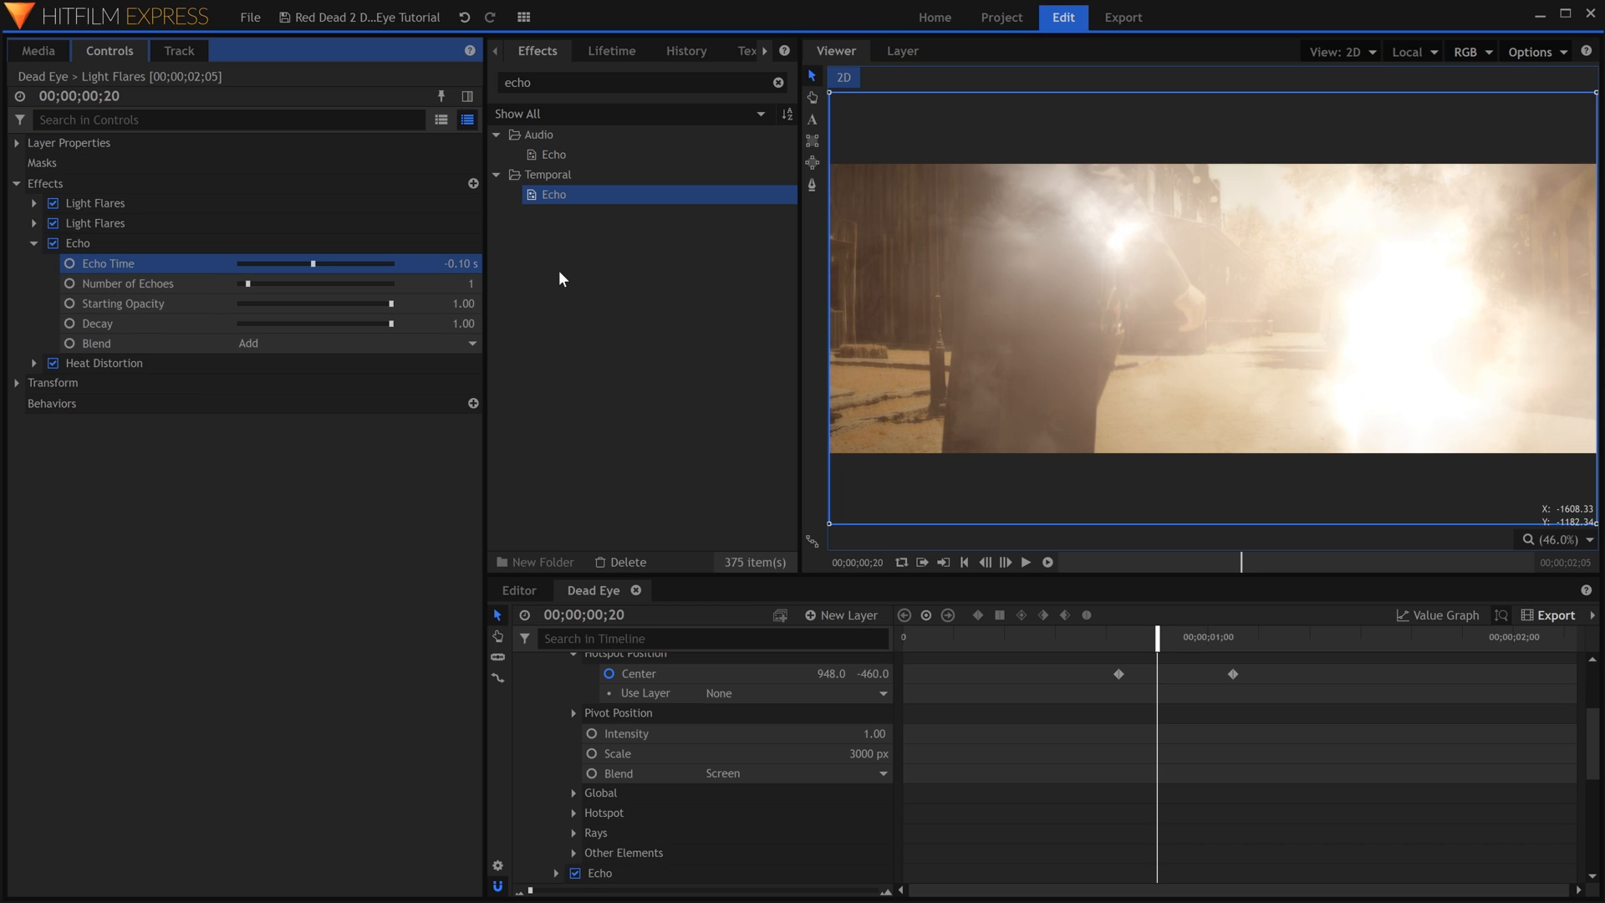
- Set the Echo effect's Blend to Screen and its Decay to 0.50, and preview the flare sweep
{"action": "left_click", "coordinate": [297, 343]}
{"action": "left_click", "coordinate": [322, 608]}
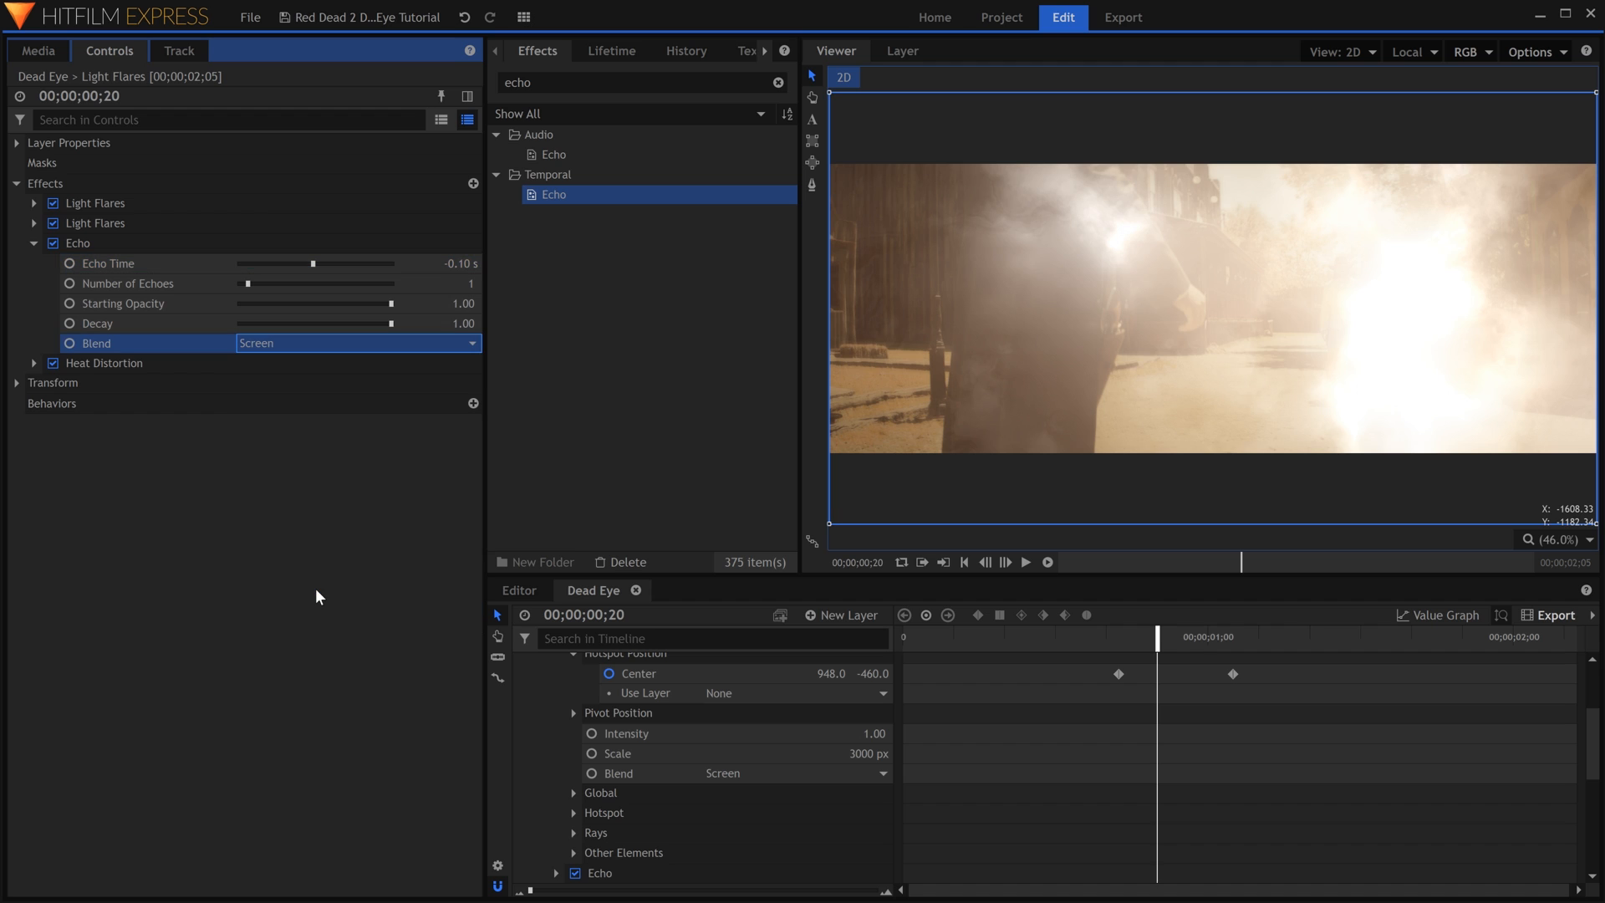
{"action": "left_click", "coordinate": [464, 323]}
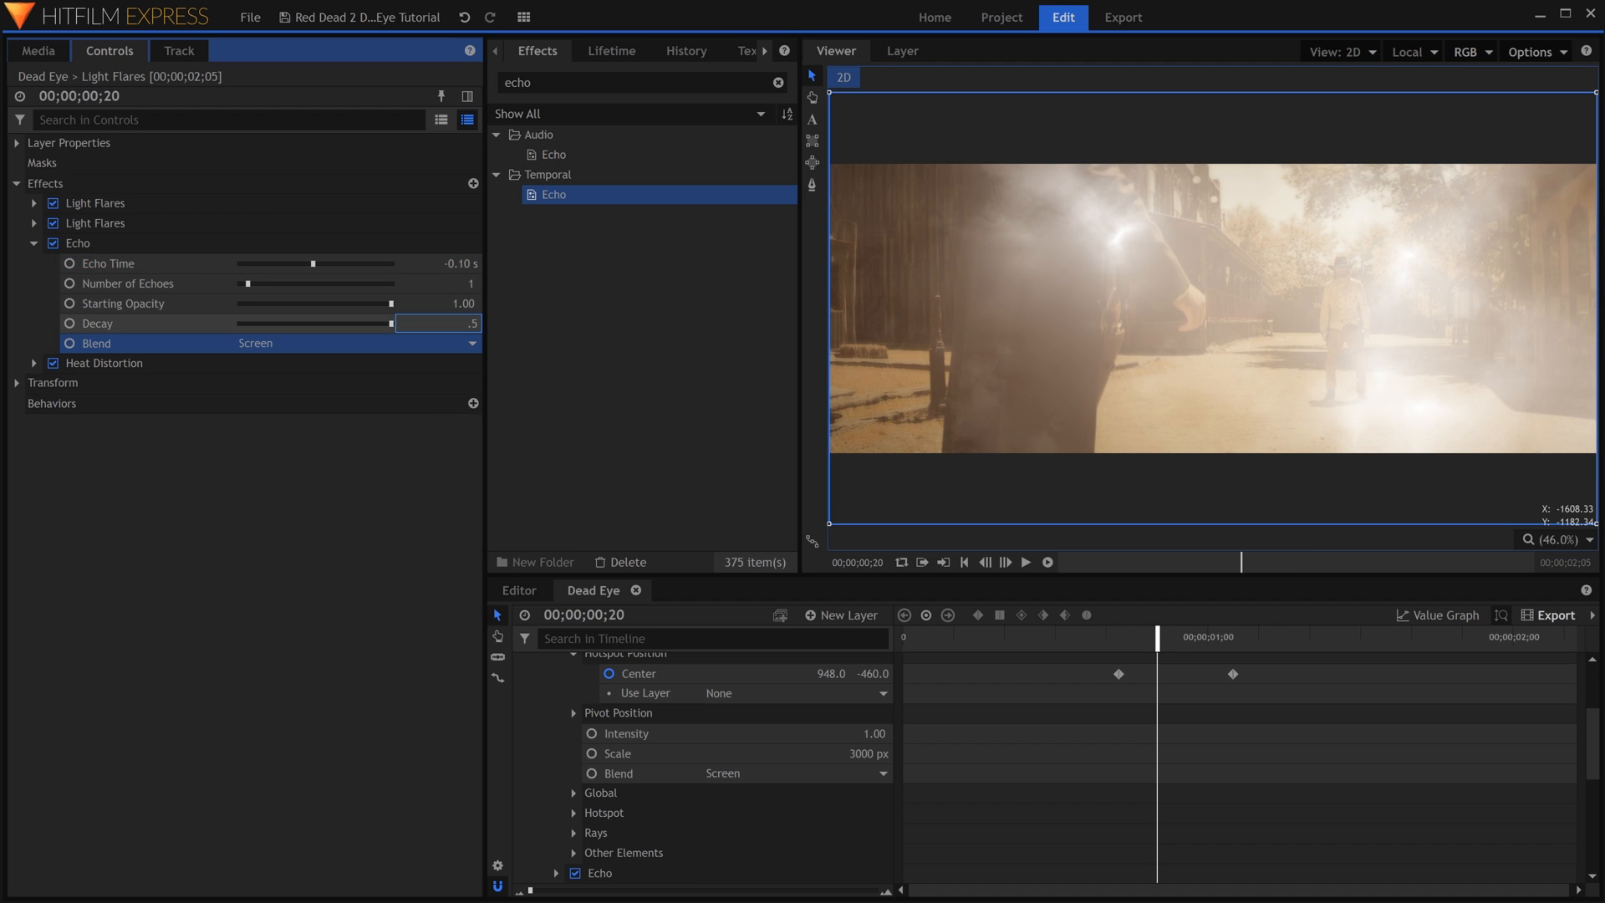
{"action": "type", "text": ".5"}
{"action": "key", "text": "Return"}
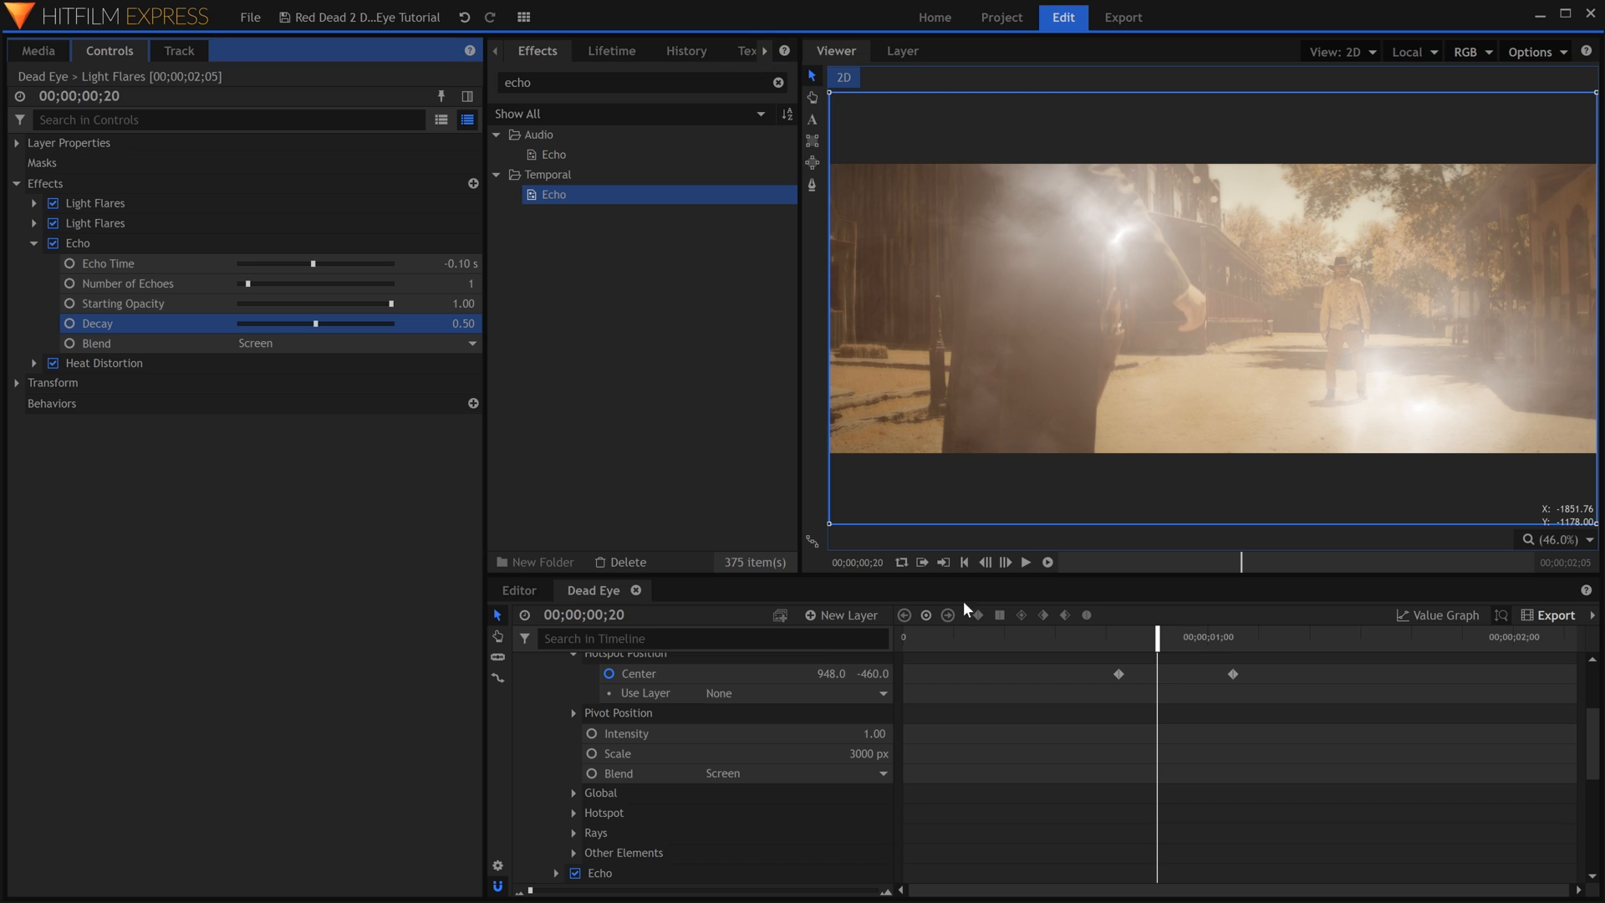
{"action": "mouse_move", "coordinate": [1150, 646]}
{"action": "left_mouse_down"}
{"action": "mouse_move", "coordinate": [1114, 638]}
{"action": "mouse_move", "coordinate": [1170, 638]}
{"action": "left_mouse_up"}
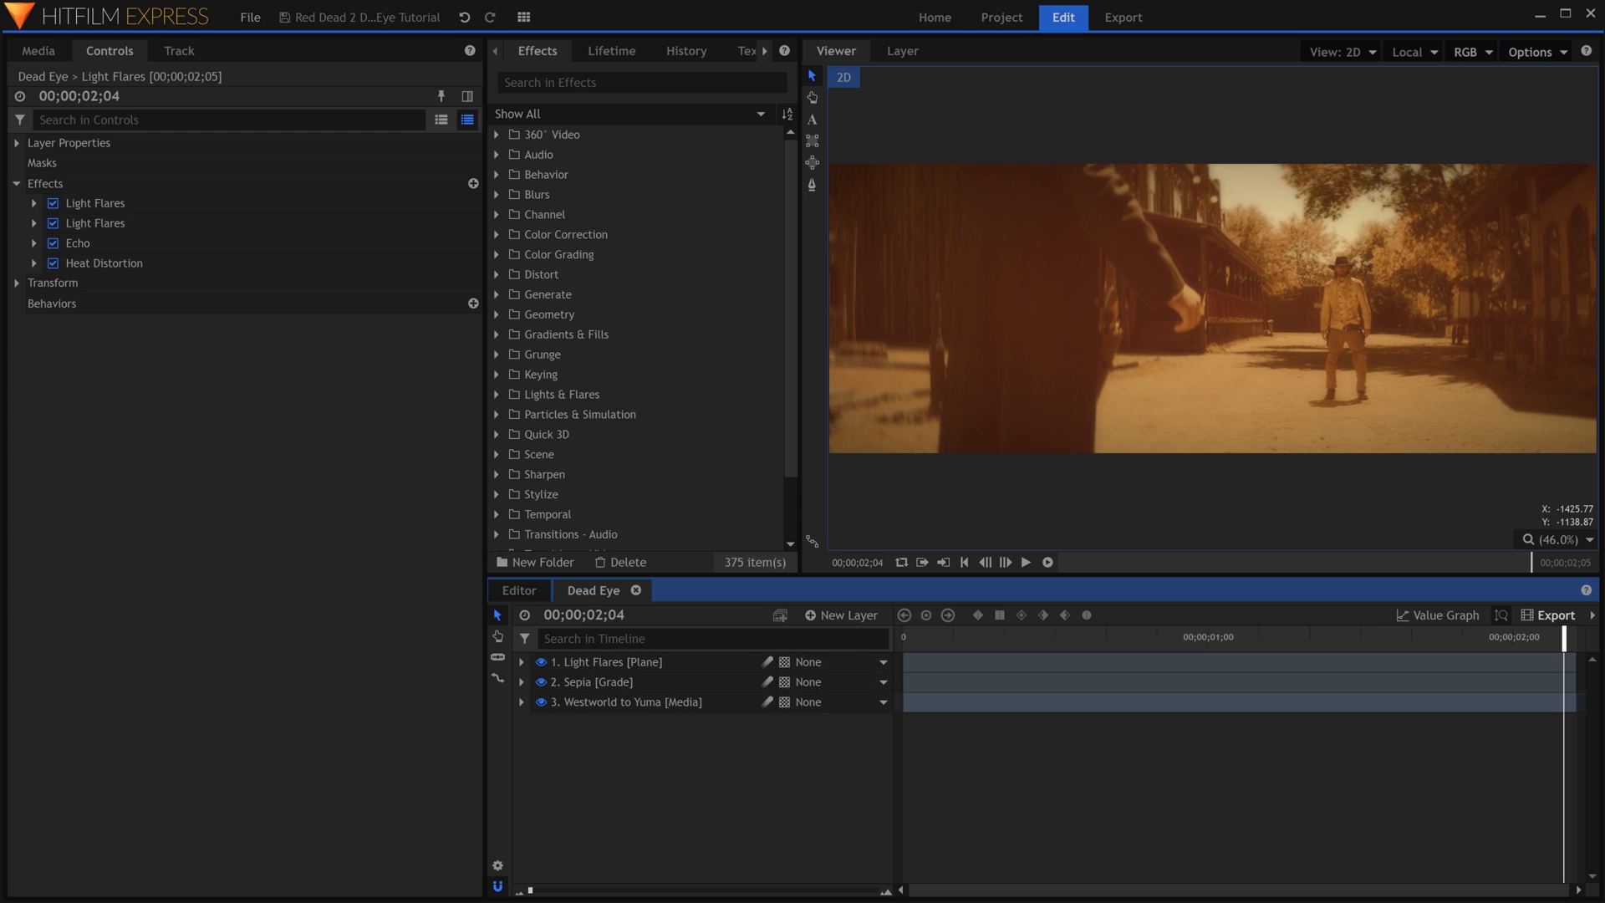
- Add a new text layer and enter a capital X in the frame
{"action": "left_click", "coordinate": [843, 615]}
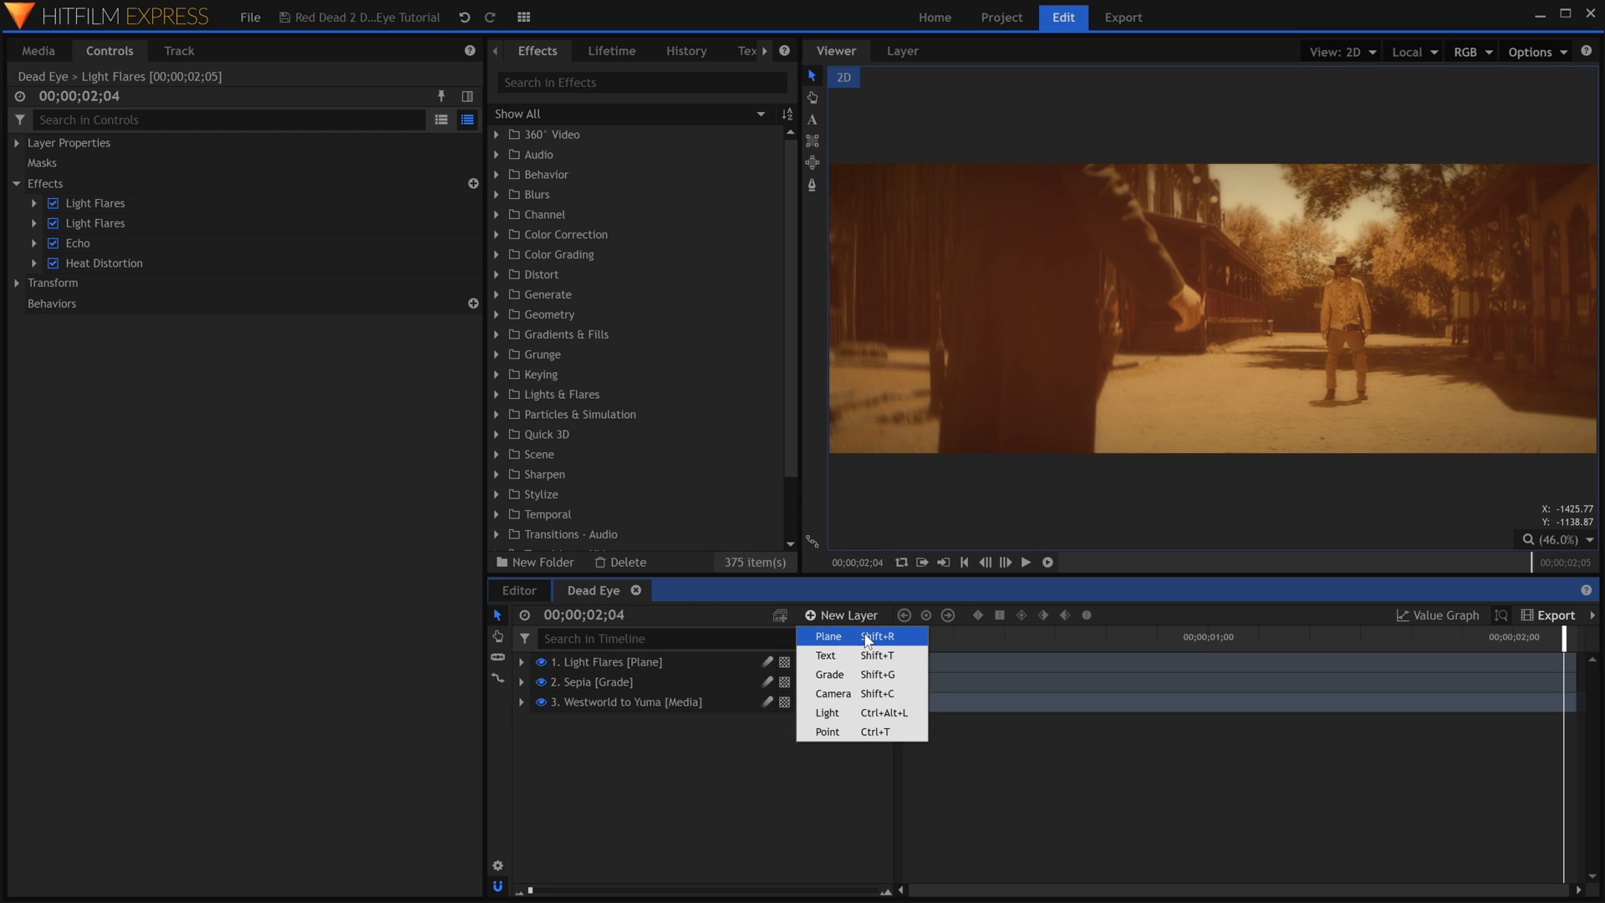
{"action": "left_click", "coordinate": [866, 658]}
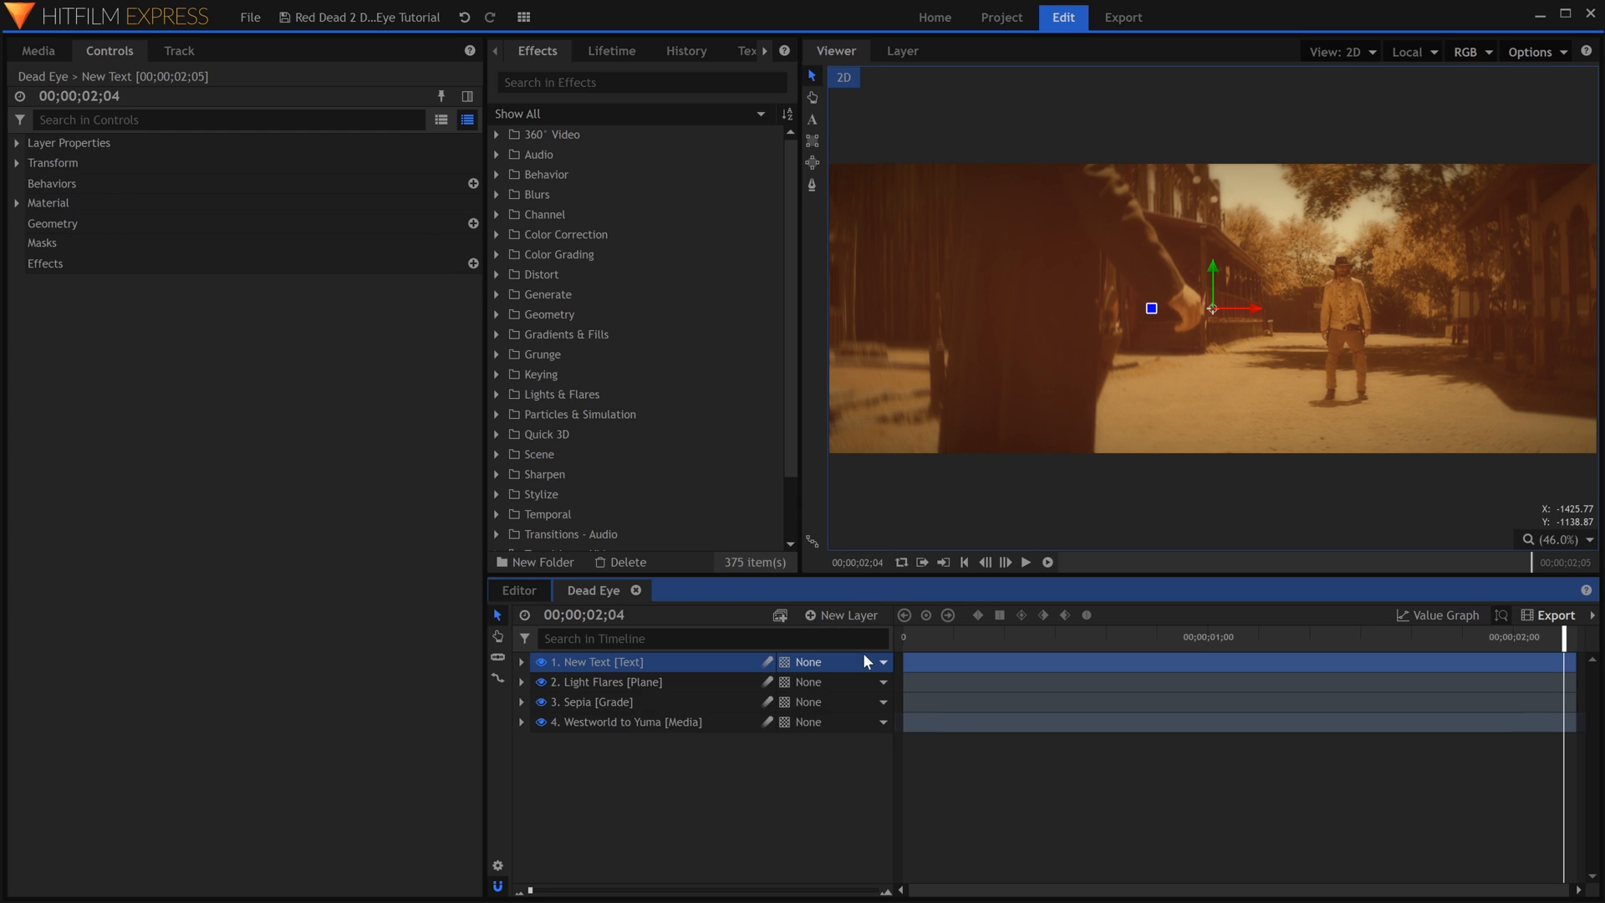
{"action": "left_click", "coordinate": [811, 121]}
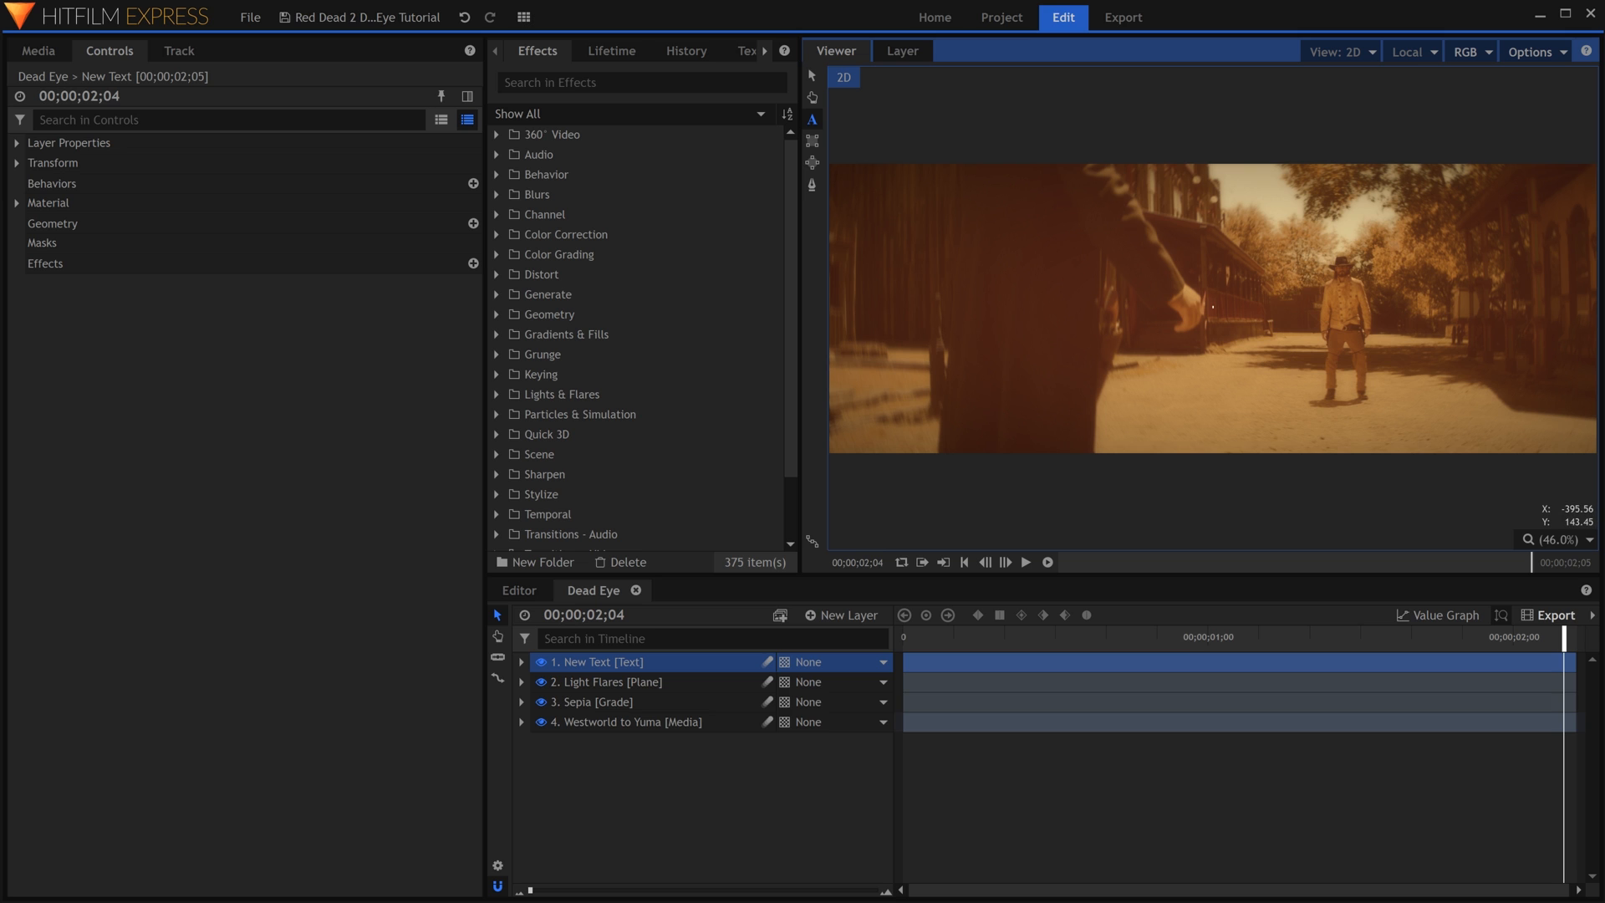
{"action": "scroll", "coordinate": [1343, 307], "scroll_direction": "up", "scroll_amount": 6}
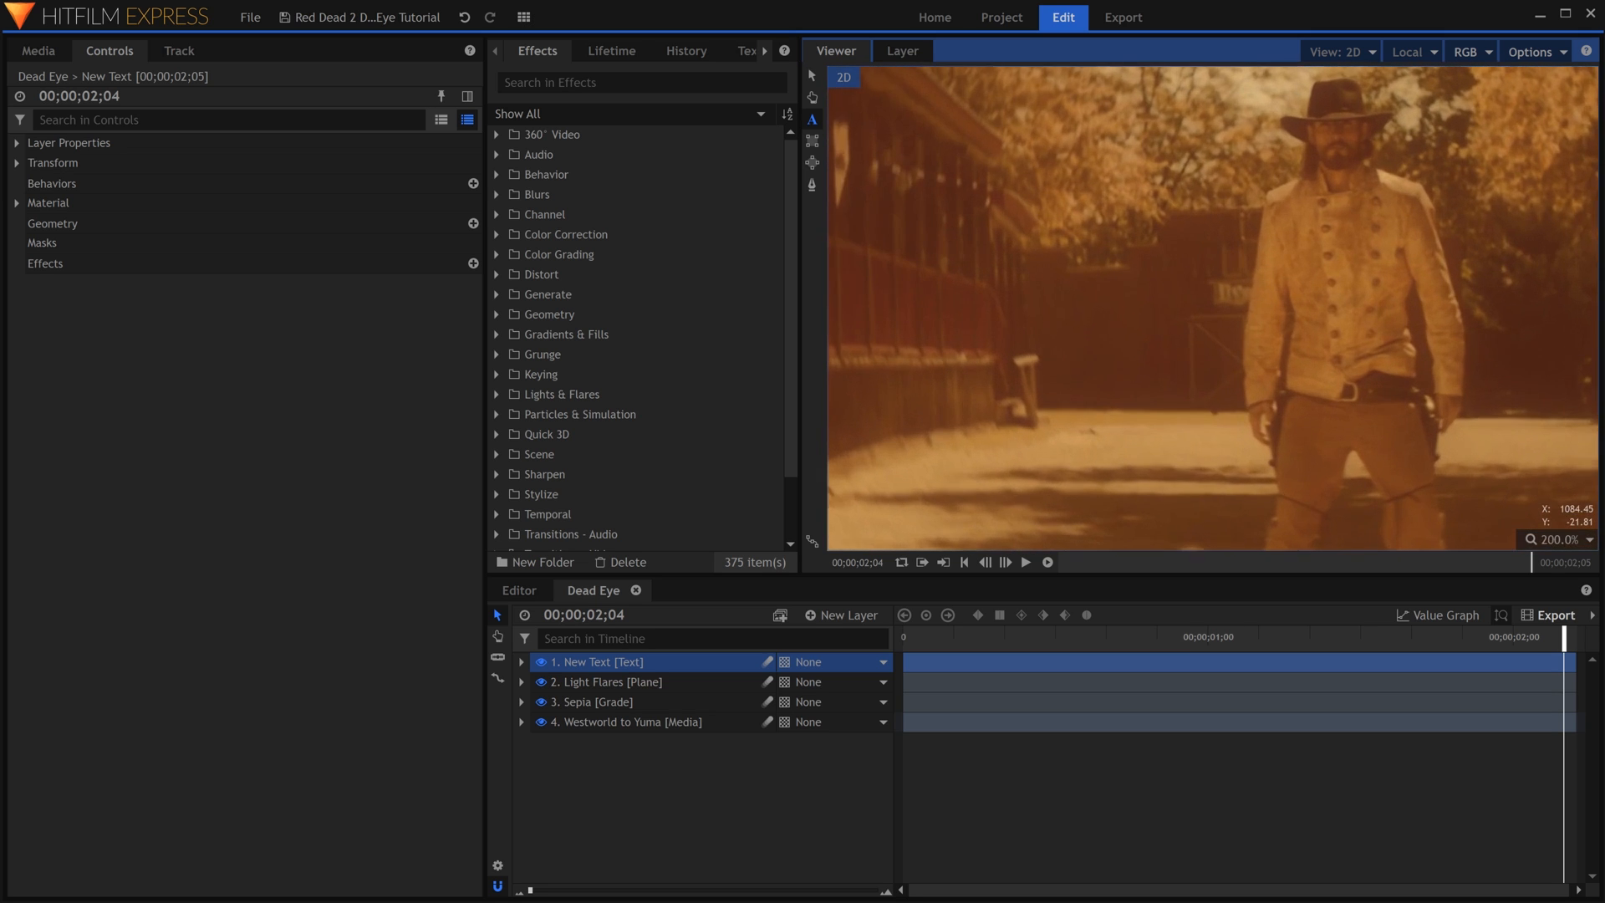
{"action": "scroll", "coordinate": [1344, 307], "scroll_direction": "down", "scroll_amount": 2}
{"action": "left_click_drag", "start_coordinate": [1297, 365], "coordinate": [1358, 368]}
{"action": "key", "text": "t"}
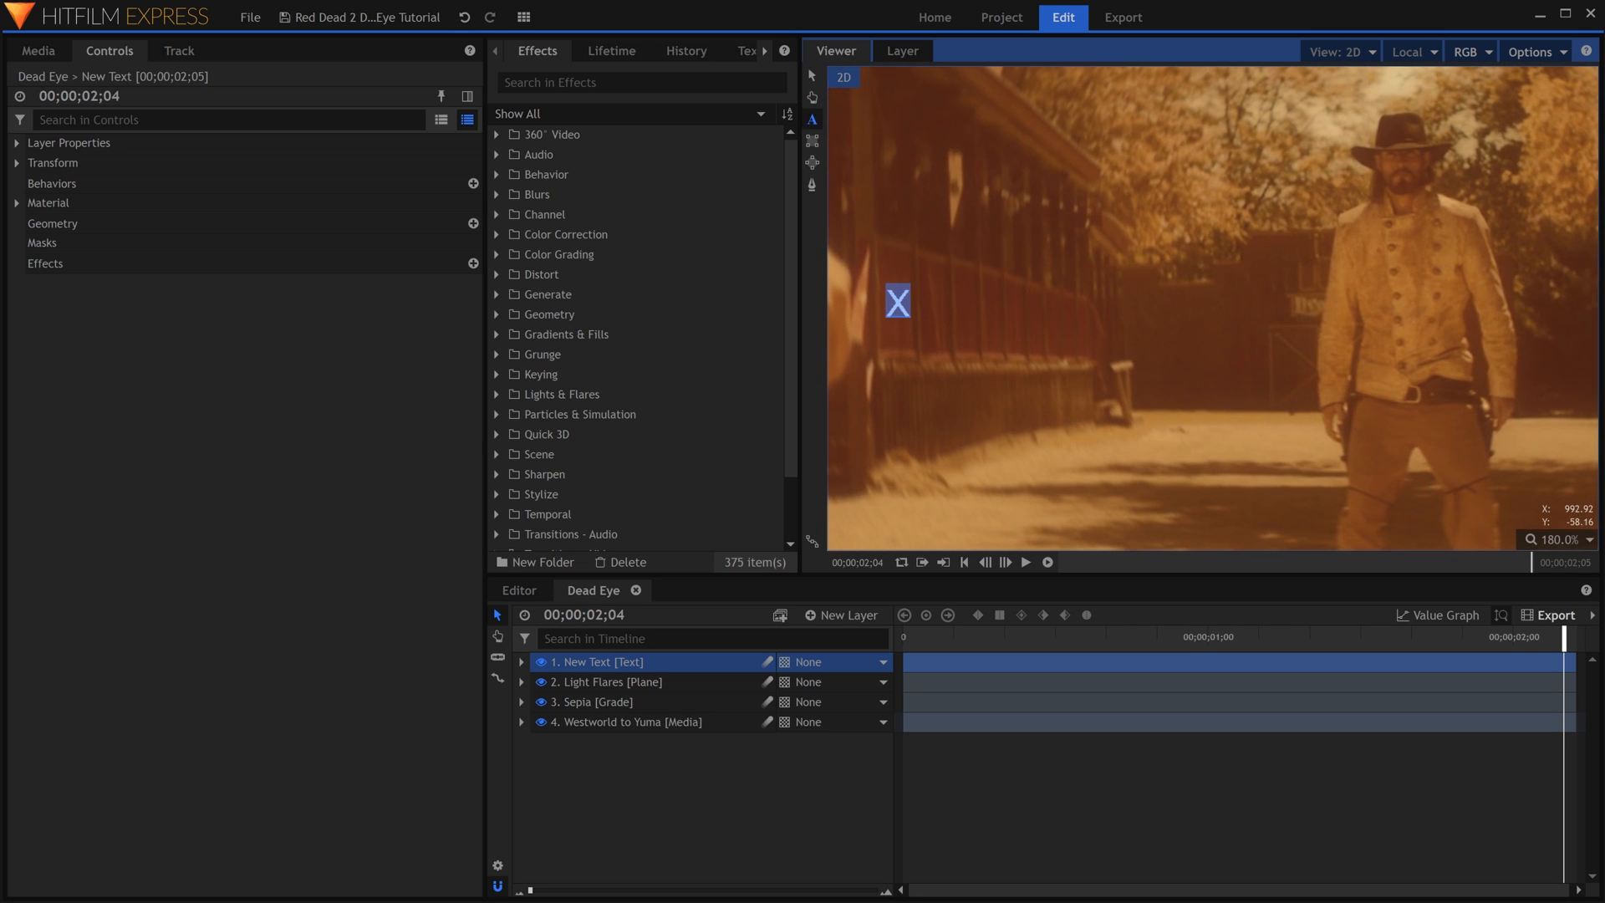
- Format the X in Segoe Print with a red fill and a font size of 122
{"action": "left_click", "coordinate": [737, 51]}
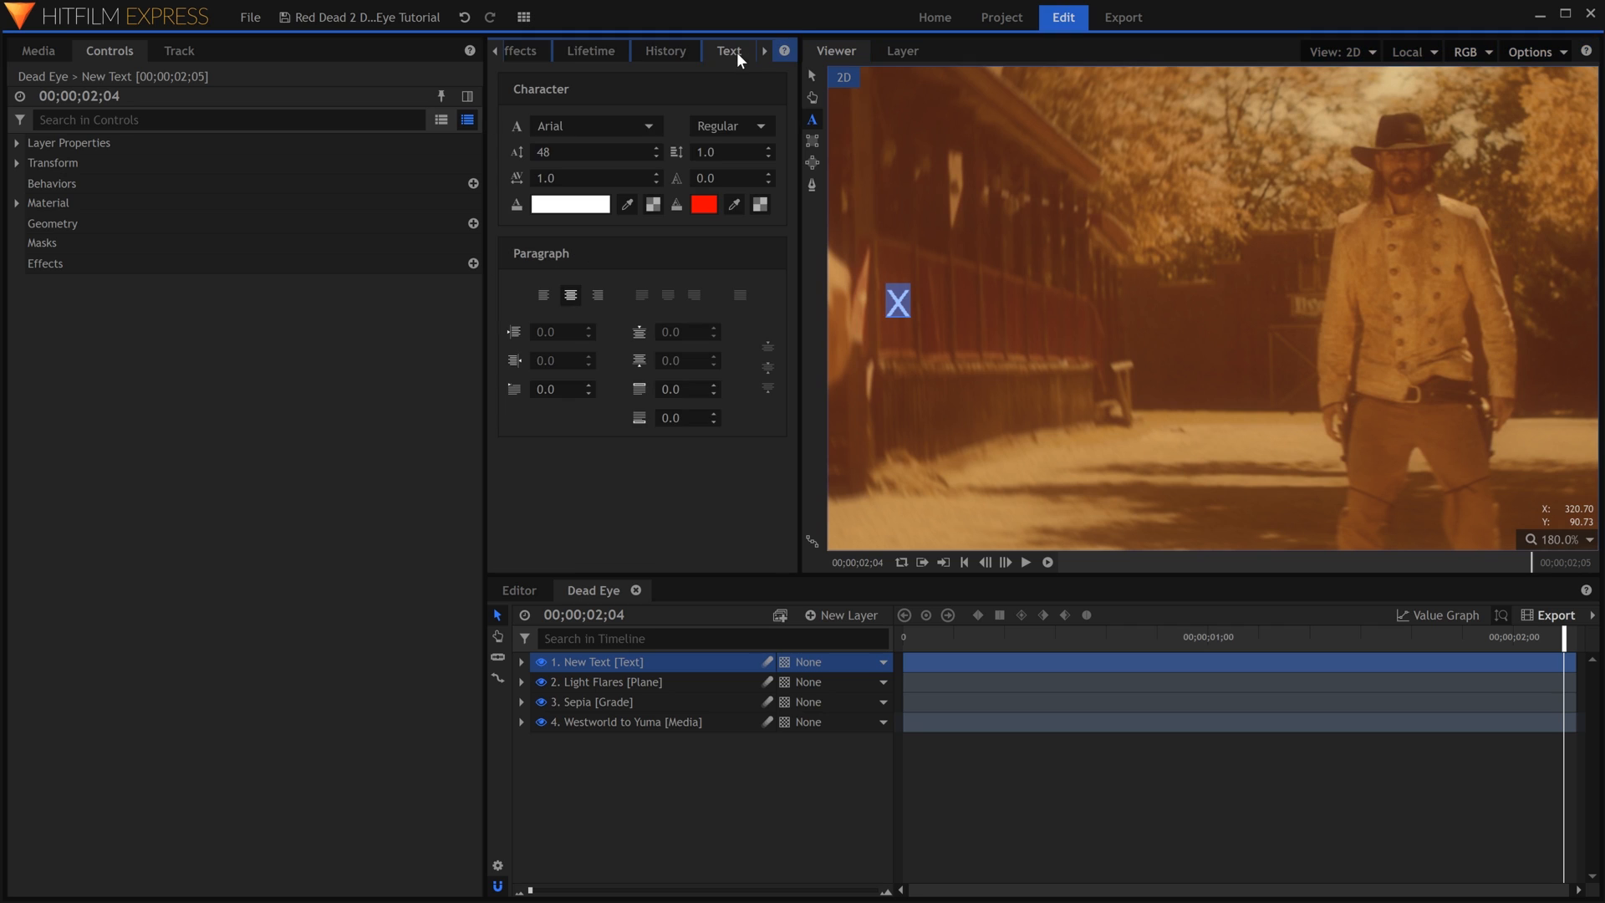
{"action": "left_click", "coordinate": [635, 123]}
{"action": "left_click", "coordinate": [664, 160]}
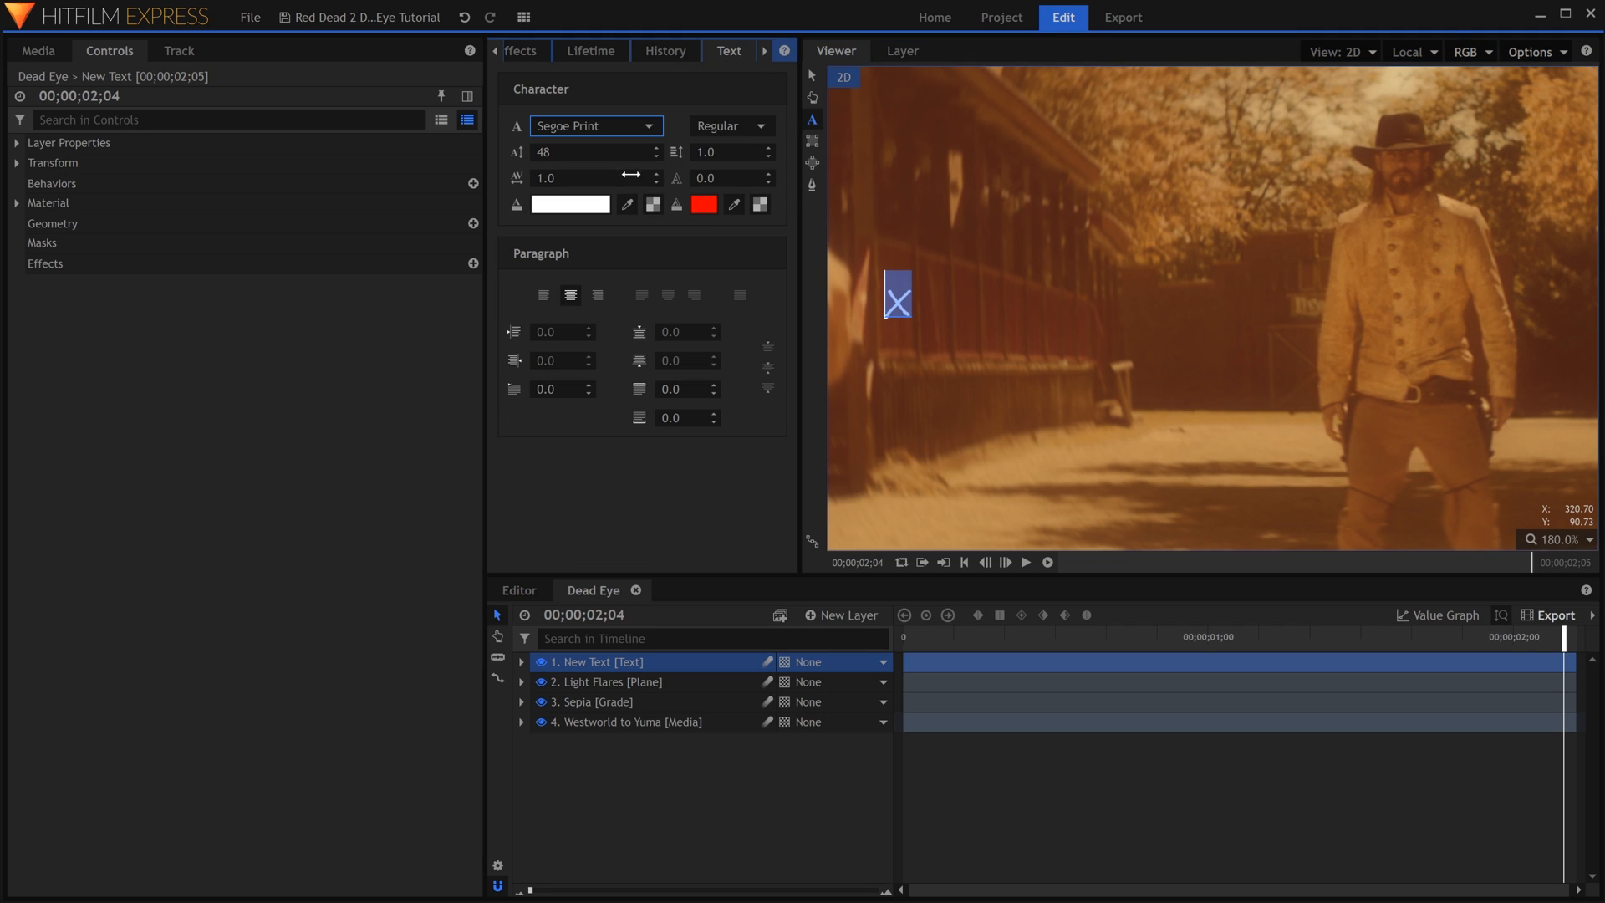
{"action": "left_click", "coordinate": [627, 204]}
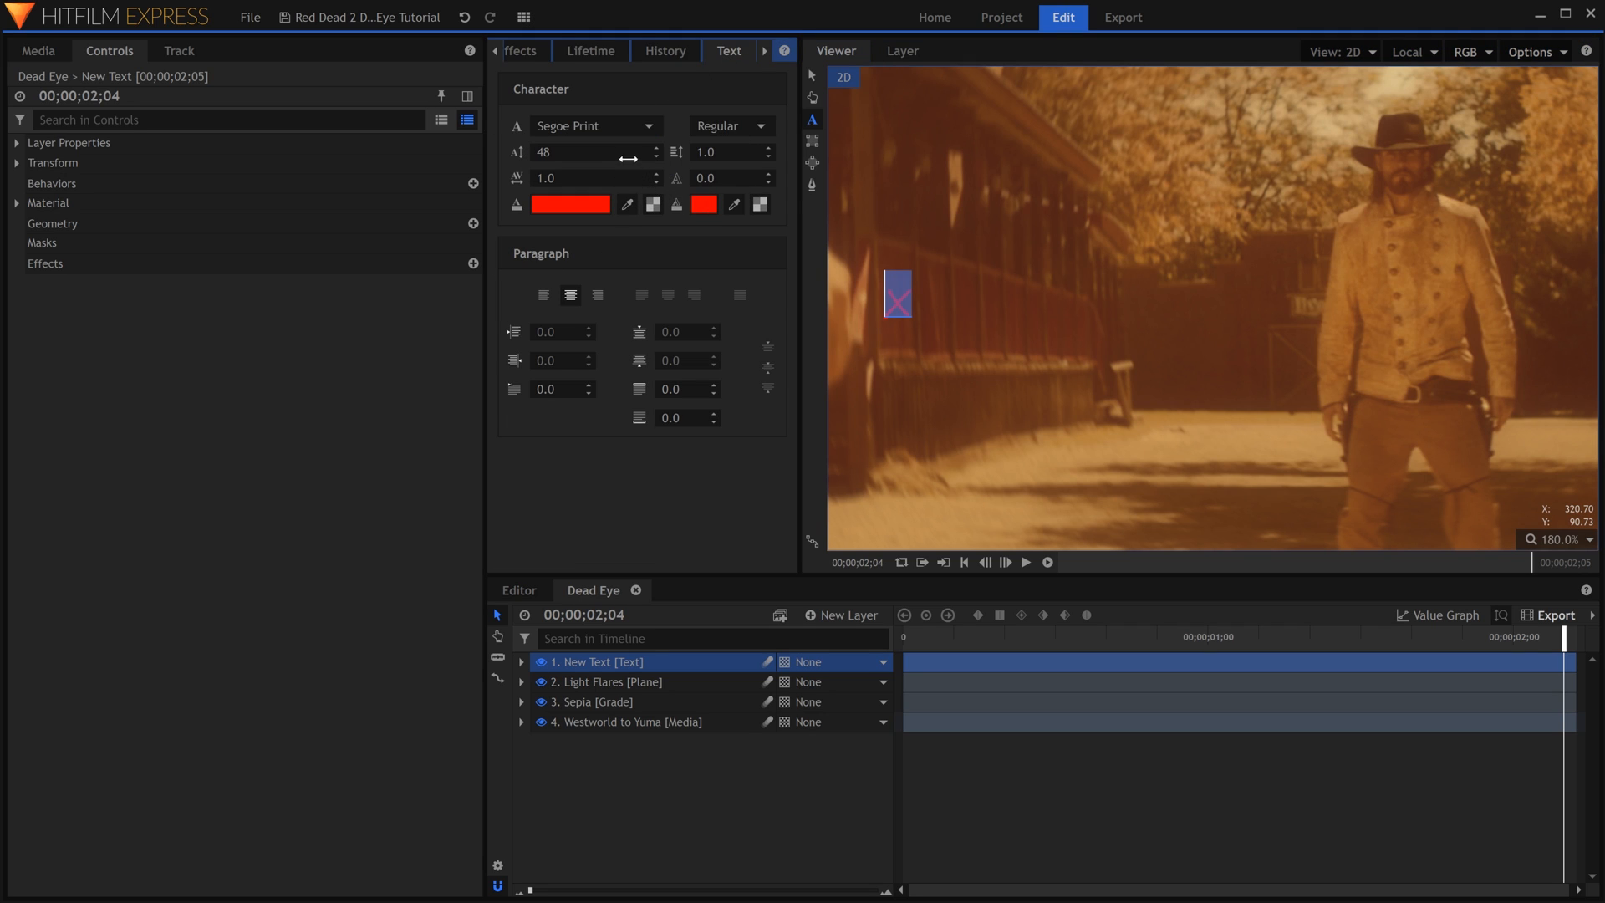
{"action": "left_click_drag", "start_coordinate": [627, 158], "coordinate": [698, 158]}
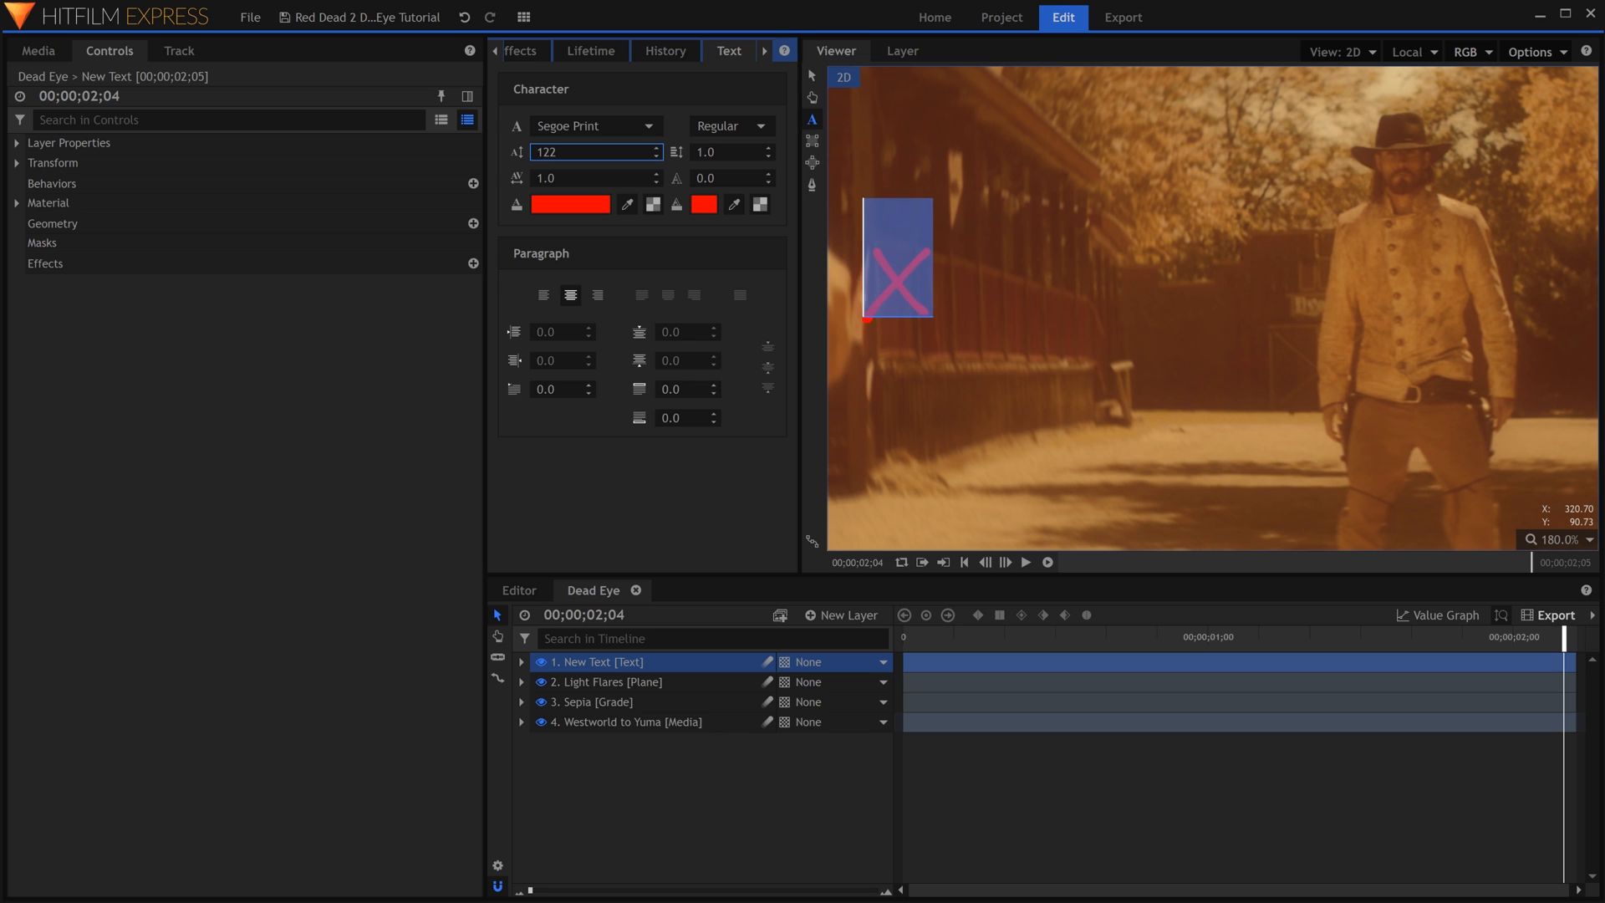
{"action": "left_click", "coordinate": [810, 74]}
- Search the effects for "BLUR", apply Blur to the text layer and set its Radius to 1 px
{"action": "left_click", "coordinate": [523, 50]}
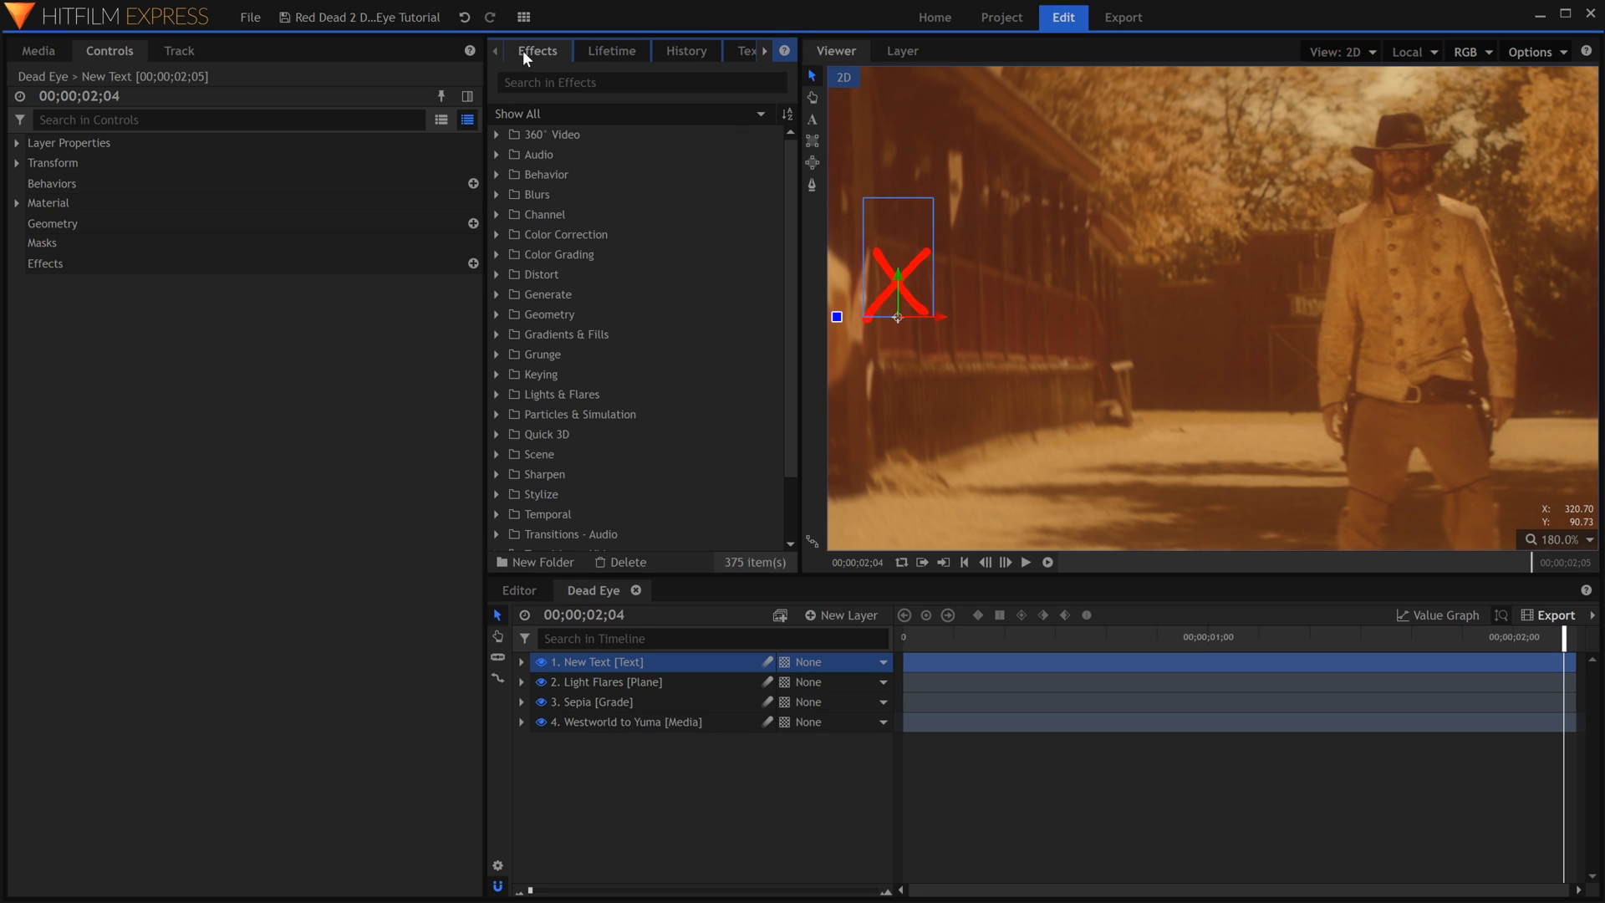
{"action": "type", "text": "BLUR"}
{"action": "left_click_drag", "start_coordinate": [549, 252], "coordinate": [649, 662]}
{"action": "left_click", "coordinate": [34, 283]}
{"action": "left_click", "coordinate": [451, 323]}
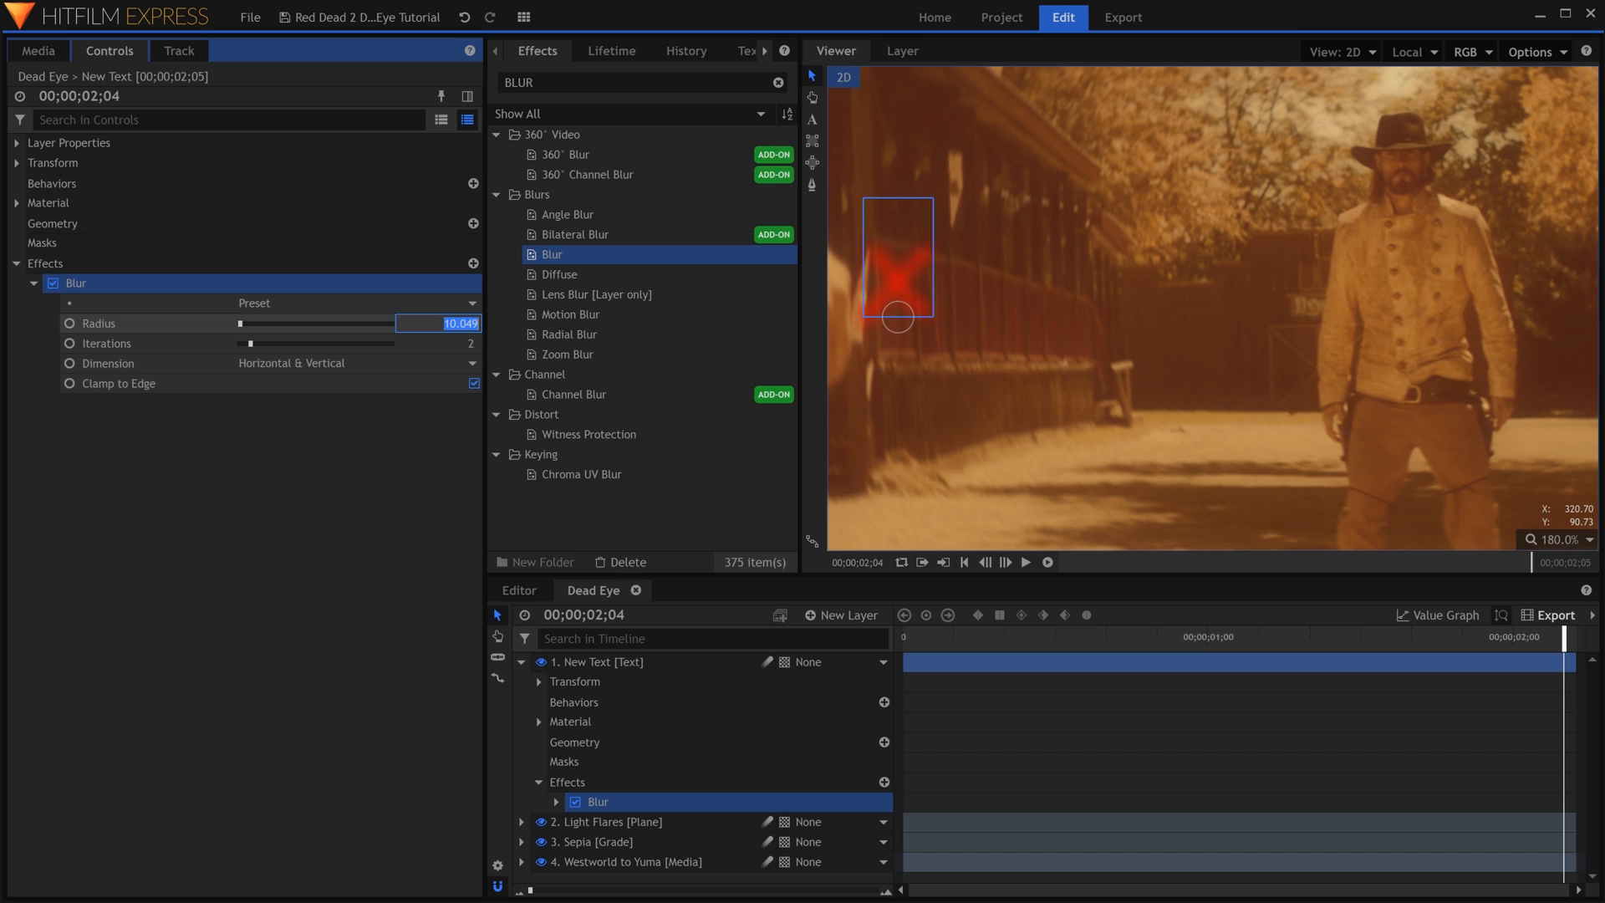
{"action": "type", "text": "1"}
{"action": "key", "text": "Return"}
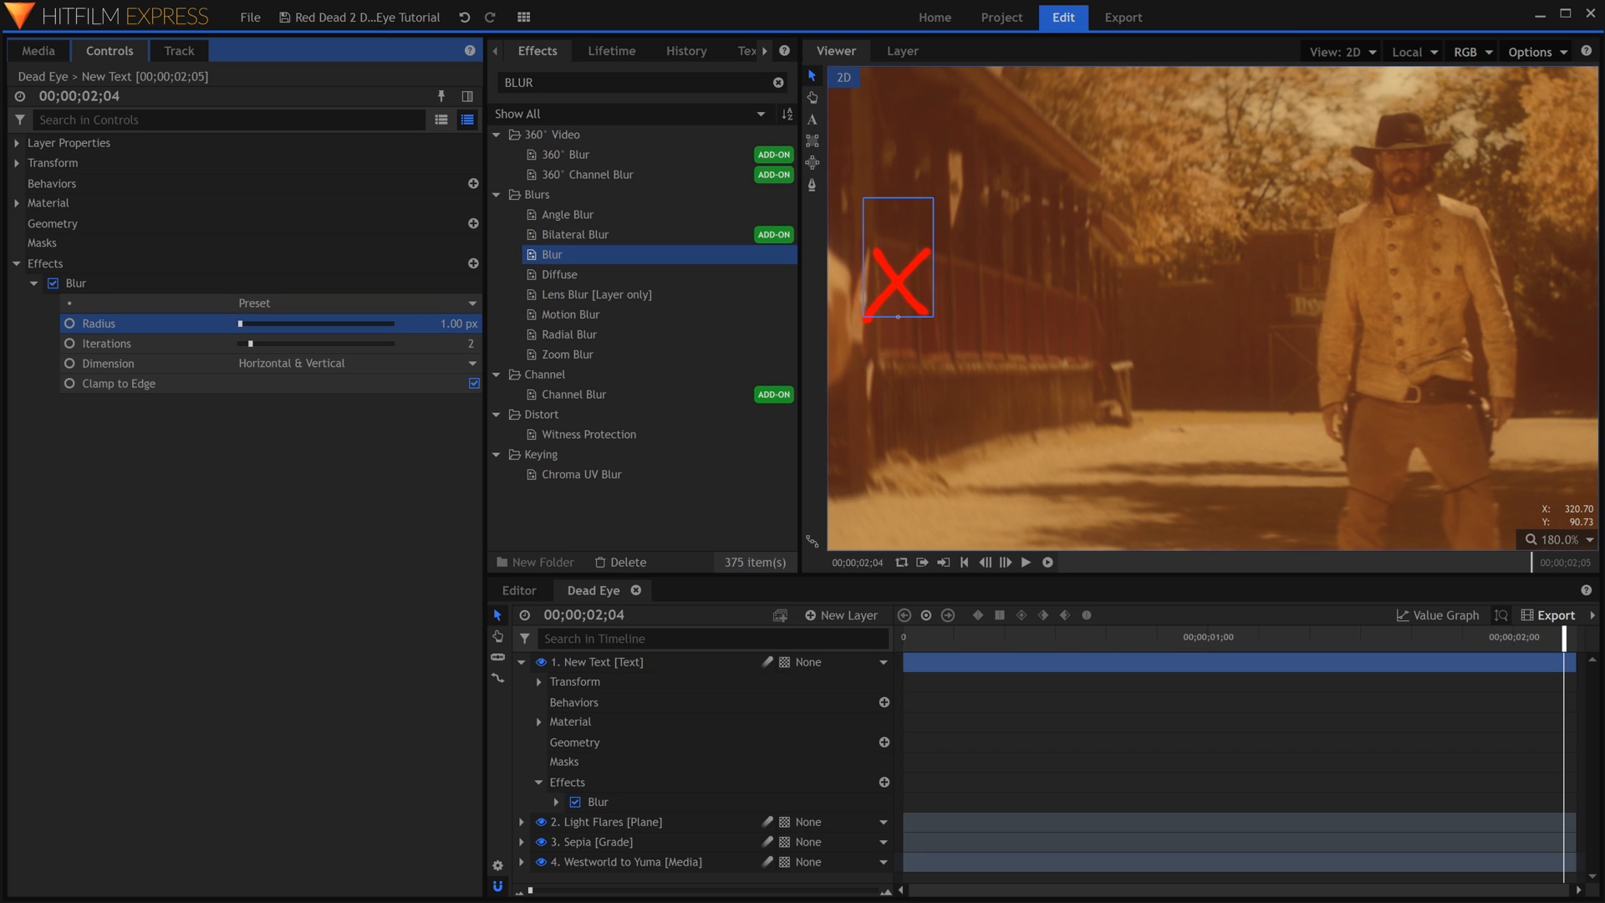
- Animate the X's Opacity with keyframes at 00;00;01;07 and 00;00;01;11, reaching 100% at the second
{"action": "left_click", "coordinate": [1158, 636]}
{"action": "left_click_drag", "start_coordinate": [1173, 637], "coordinate": [1295, 636]}
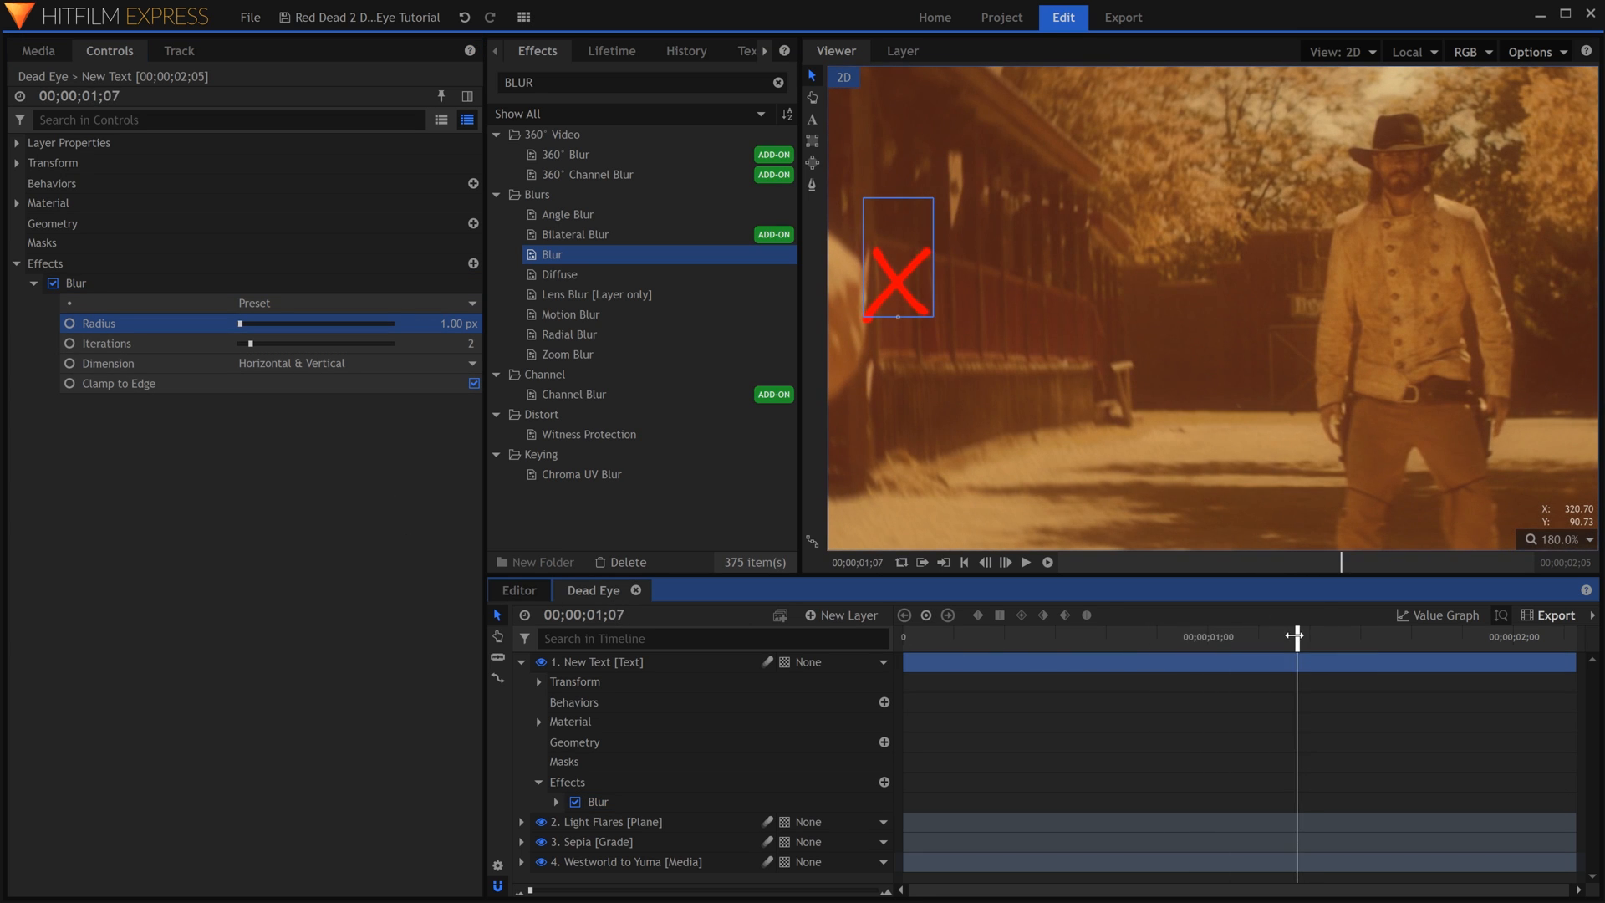
{"action": "left_click", "coordinate": [16, 163]}
{"action": "left_click", "coordinate": [52, 184]}
{"action": "mouse_move", "coordinate": [390, 184]}
{"action": "left_mouse_down"}
{"action": "mouse_move", "coordinate": [162, 179]}
{"action": "mouse_move", "coordinate": [397, 185]}
{"action": "left_mouse_up"}
{"action": "key", "text": "period"}
{"action": "key", "text": "period"}
{"action": "key", "text": "period"}
{"action": "key", "text": "period"}
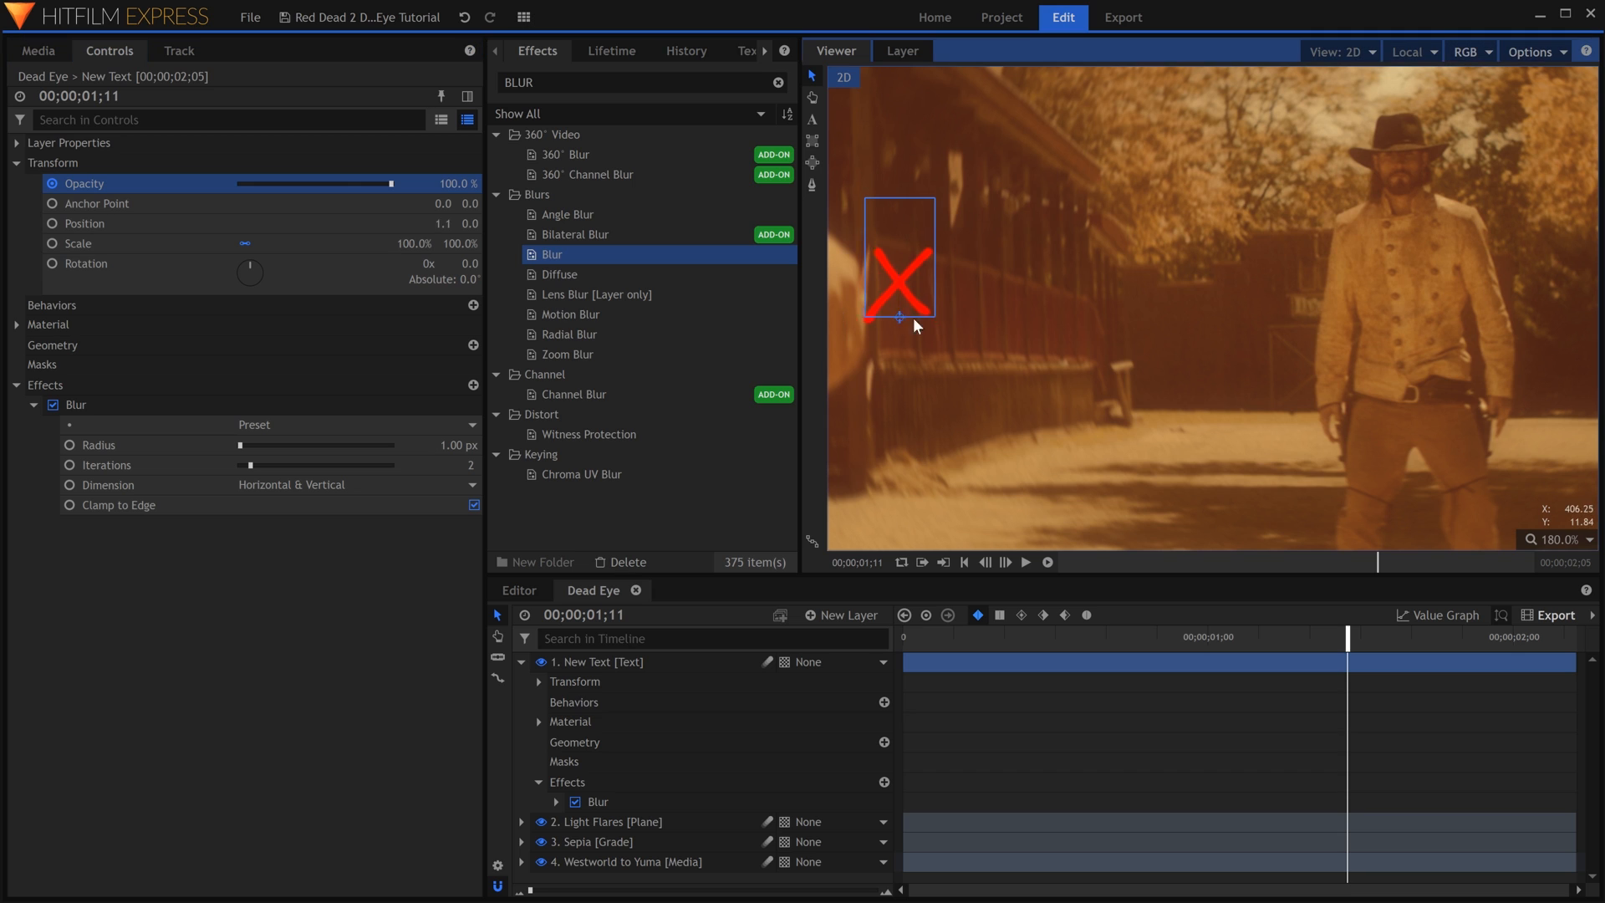
- Move the X onto the gunslinger's chest and duplicate its text layer
{"action": "left_click_drag", "start_coordinate": [912, 318], "coordinate": [1407, 349]}
{"action": "right_click", "coordinate": [685, 664]}
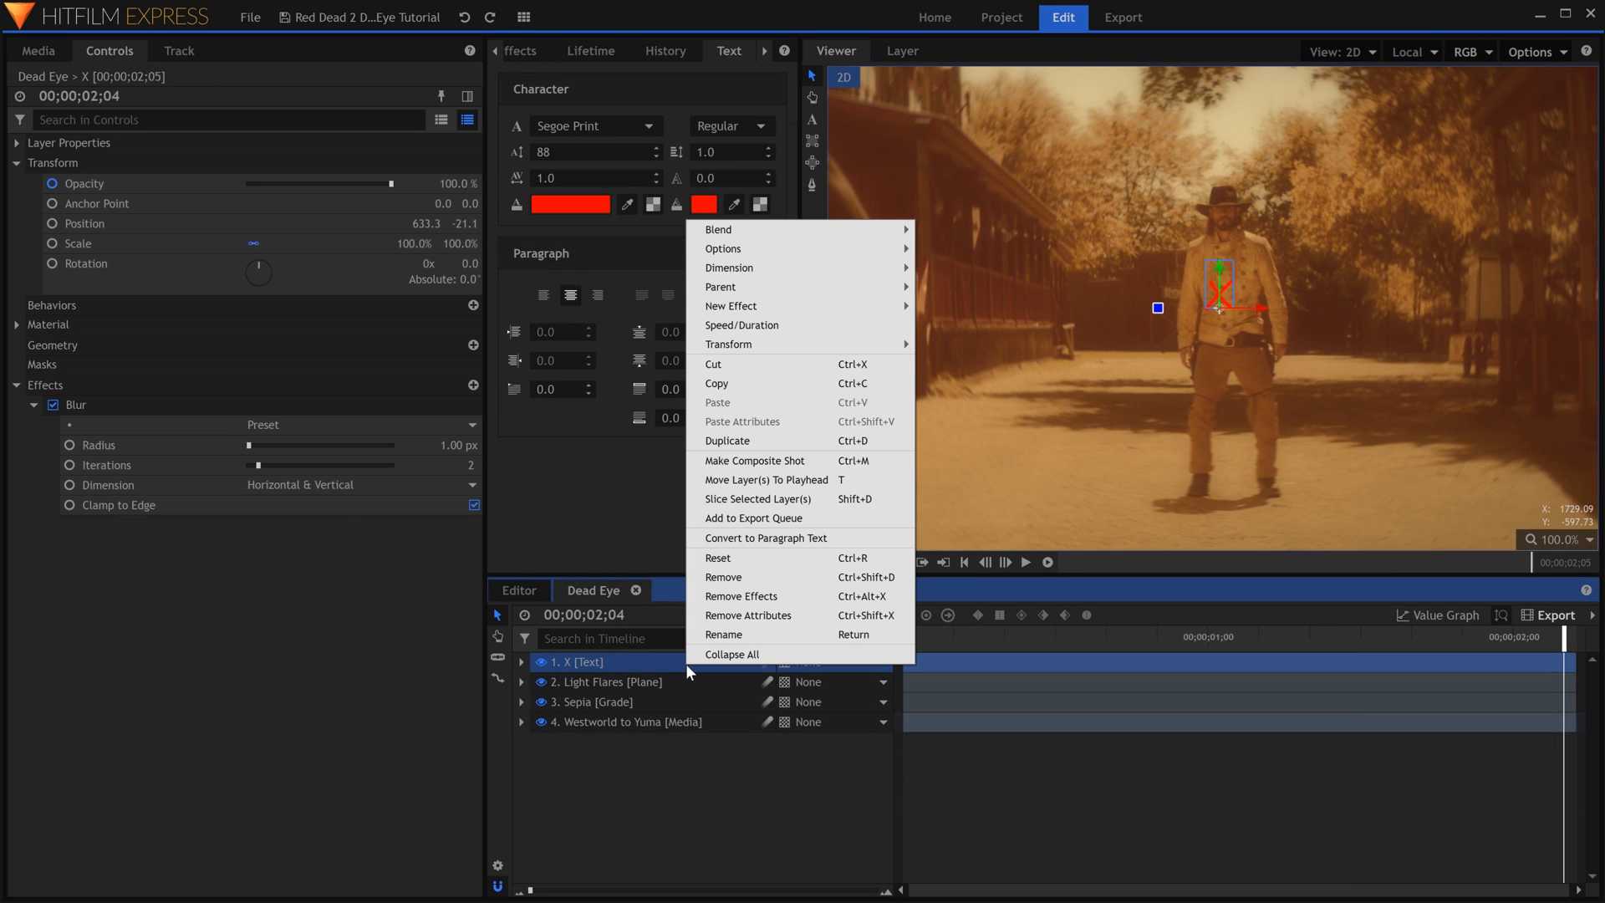
{"action": "left_click", "coordinate": [759, 436]}
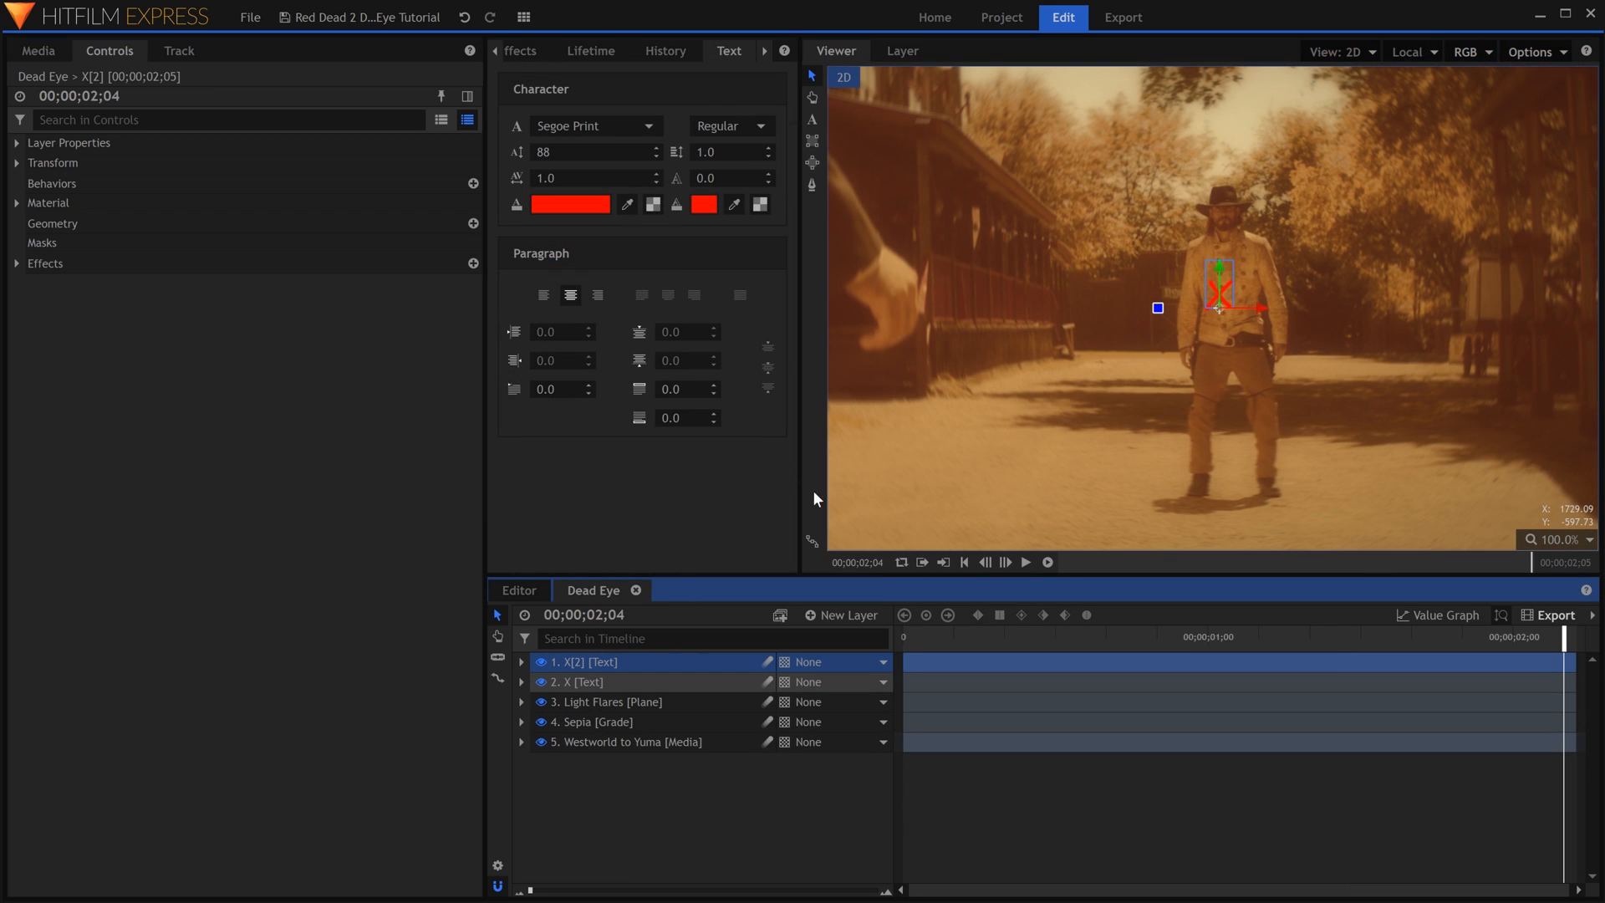
- Shift the duplicated X layer about six frames later and place its mark above and right of the first on the chest
{"action": "left_click_drag", "start_coordinate": [1020, 663], "coordinate": [1100, 662]}
{"action": "scroll", "coordinate": [1252, 289], "scroll_direction": "up", "scroll_amount": 7}
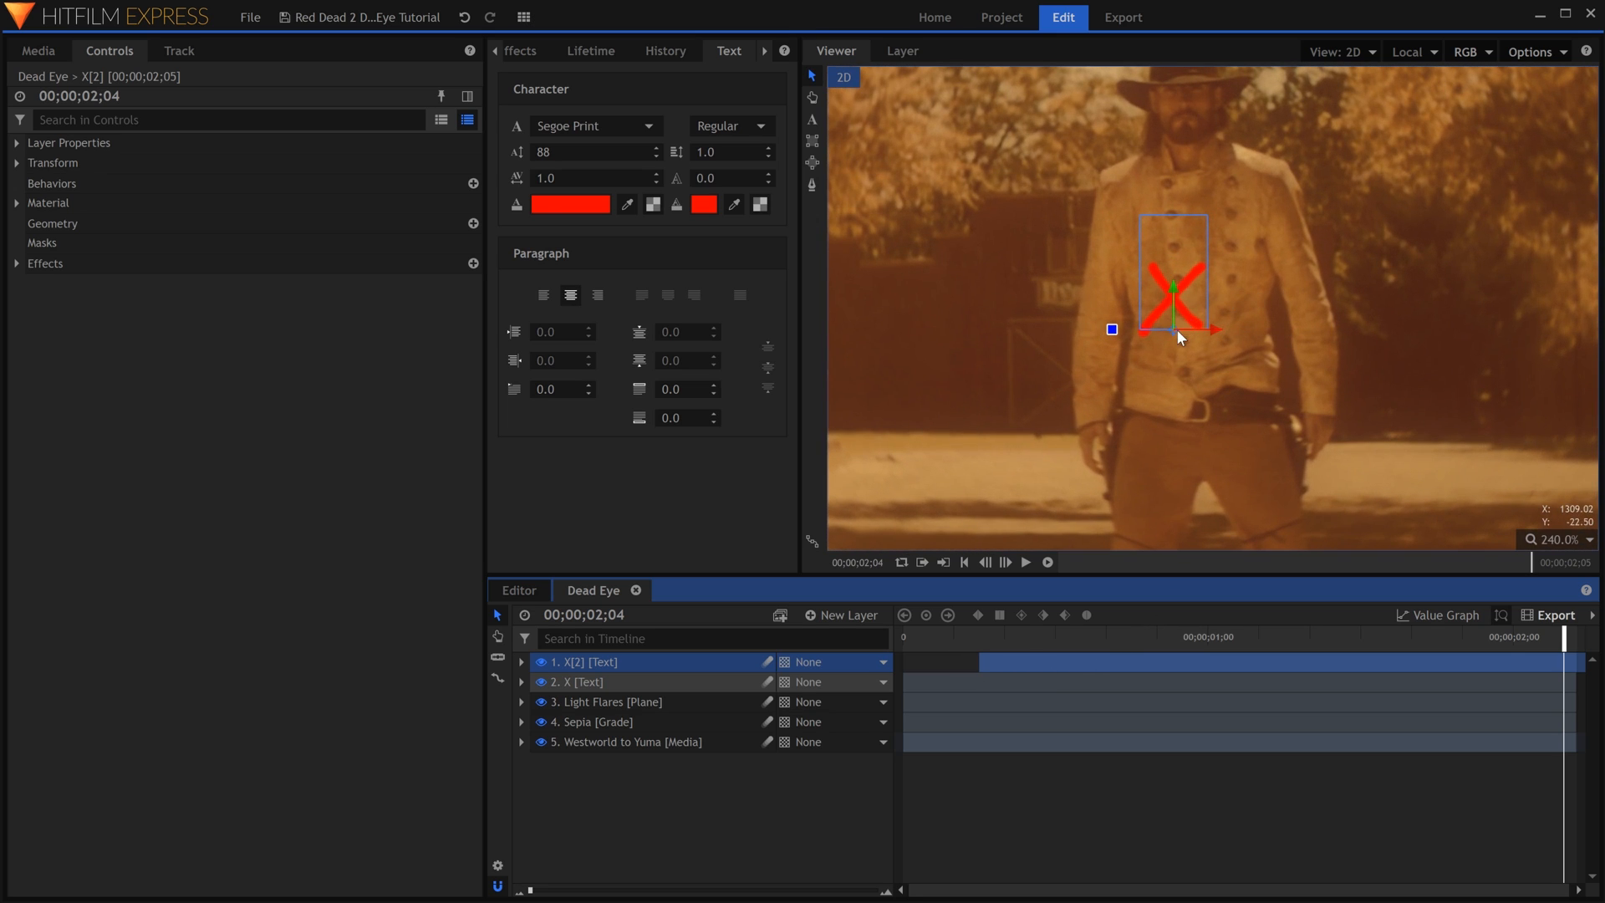
{"action": "left_click_drag", "start_coordinate": [1182, 332], "coordinate": [1239, 298]}
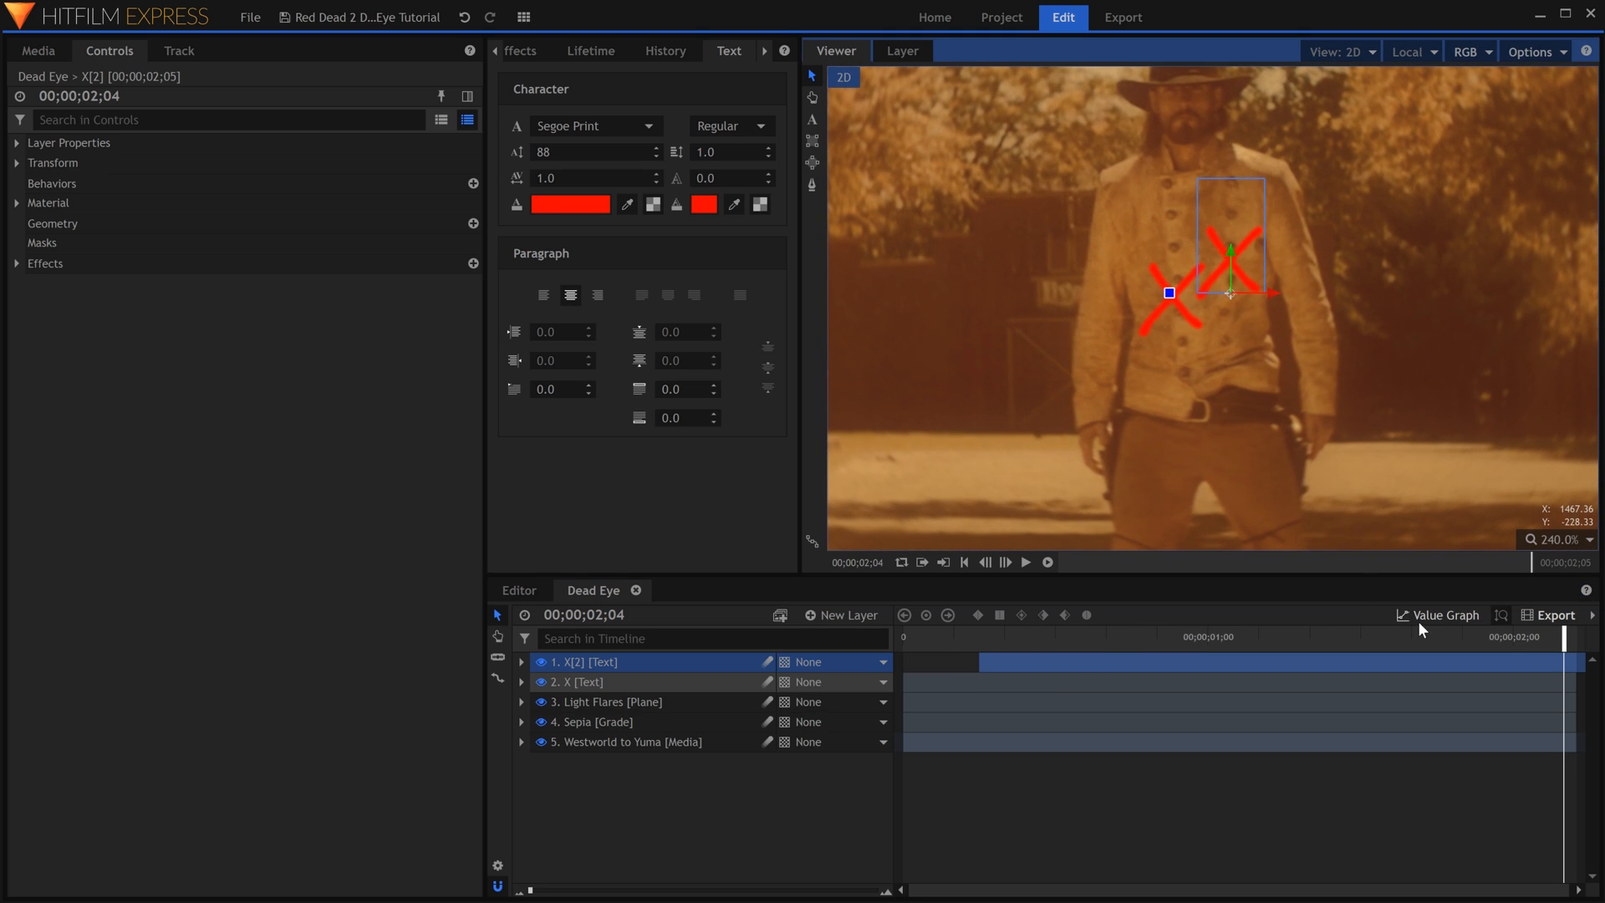
{"action": "left_click_drag", "start_coordinate": [1422, 631], "coordinate": [1377, 628]}
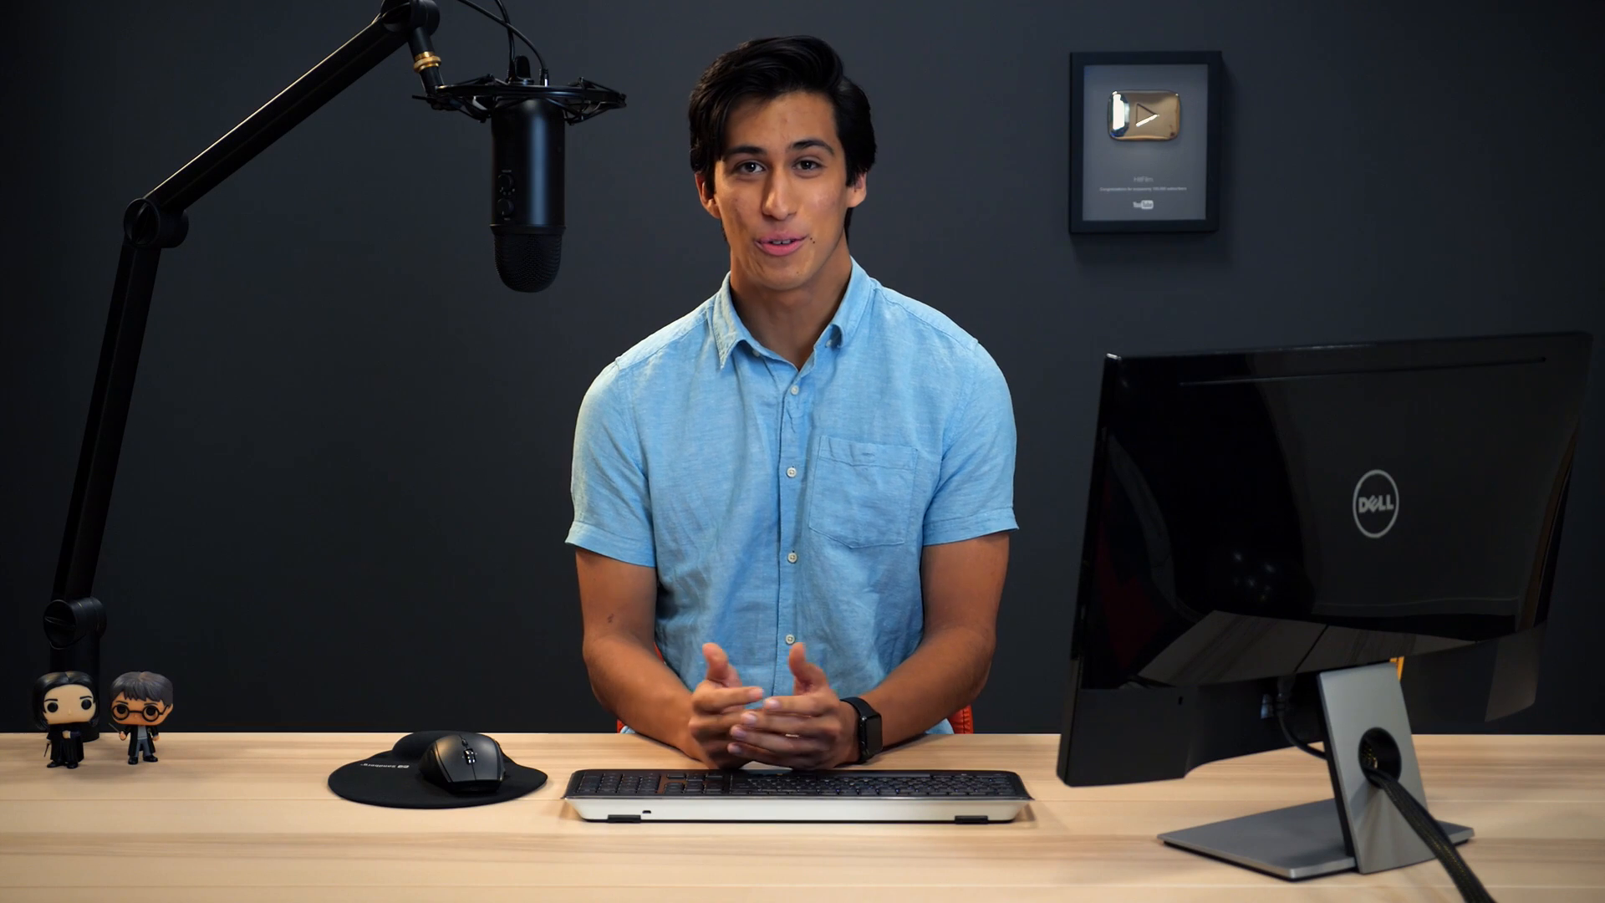